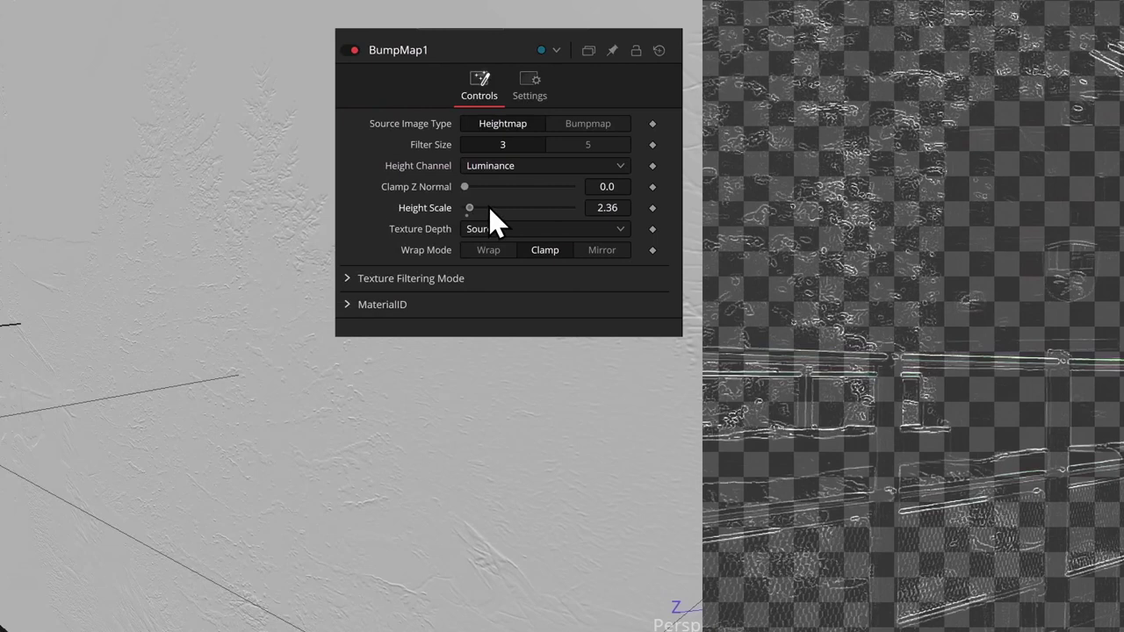
Step: Raise BumpMap1's Height Scale to 50
drag(489, 208, 585, 208)
drag(1007, 206, 1017, 208)
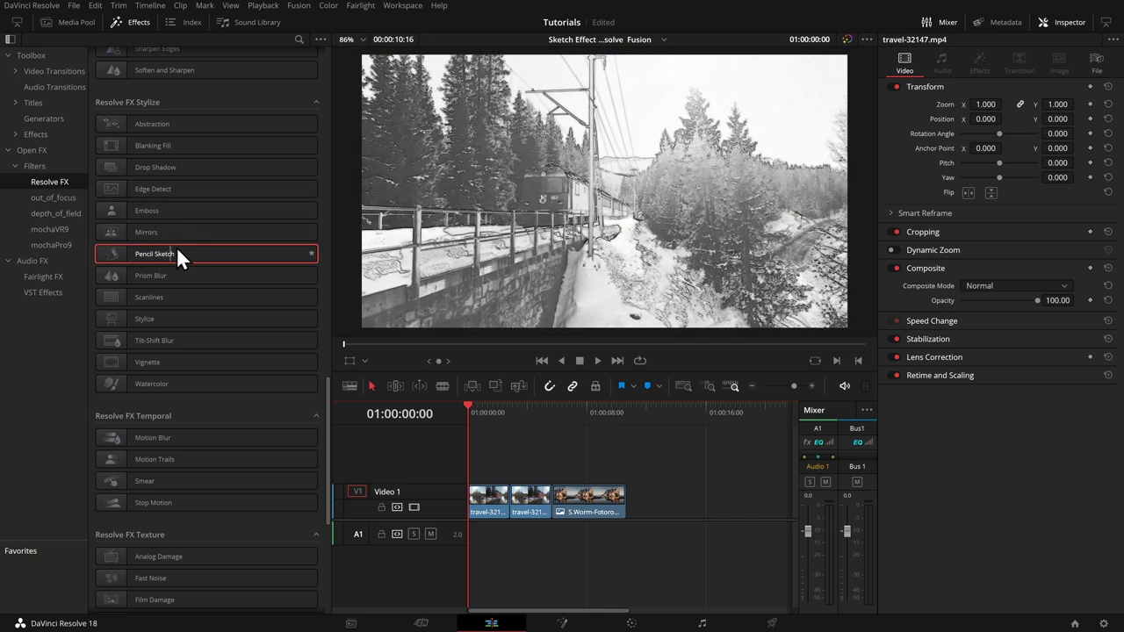
Step: Apply Pencil Sketch to the first clip, untick Color Sketch, and set Stroke Length to 0
mouse_move(180, 247)
mouse_down()
mouse_move(233, 262)
mouse_move(428, 494)
mouse_move(400, 502)
mouse_move(485, 503)
mouse_up()
key(space)
click(981, 62)
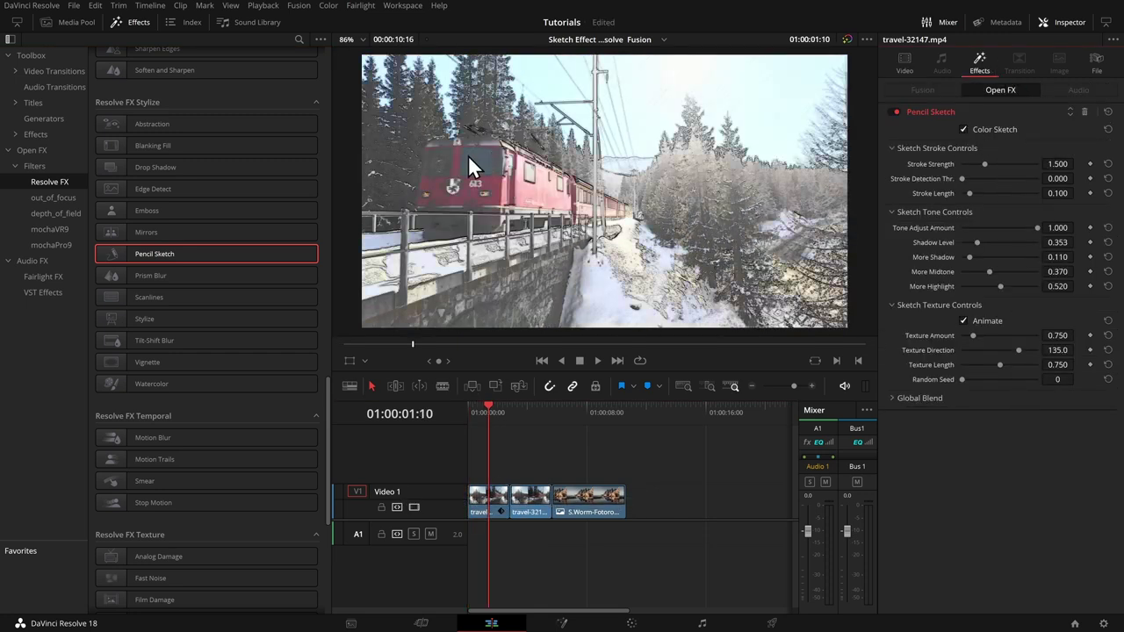
click(963, 129)
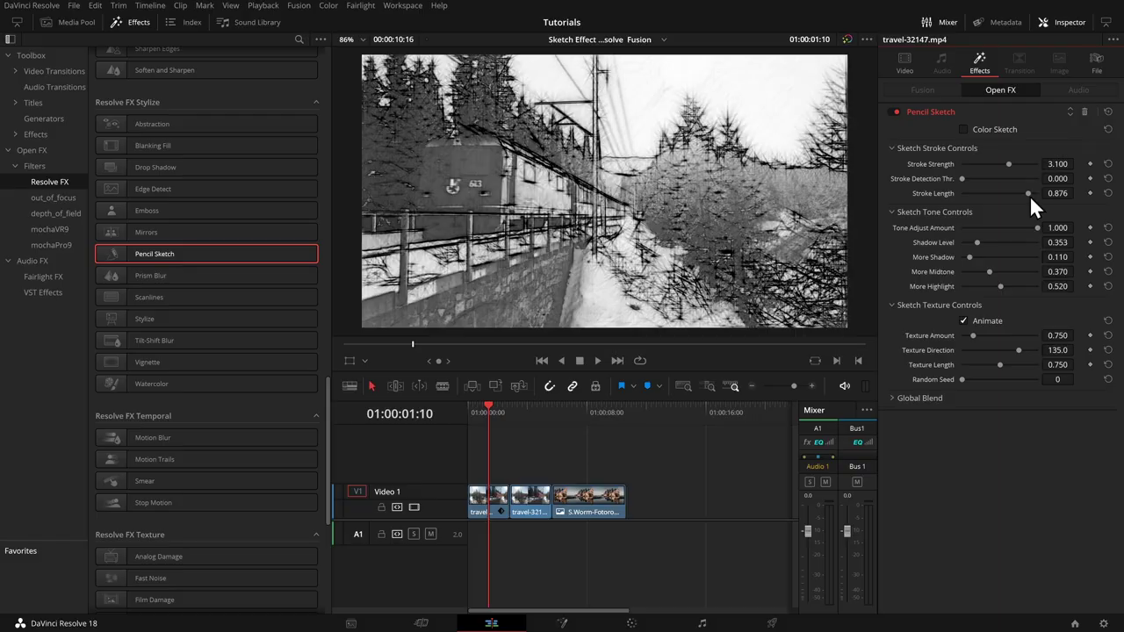
drag(1029, 195, 889, 202)
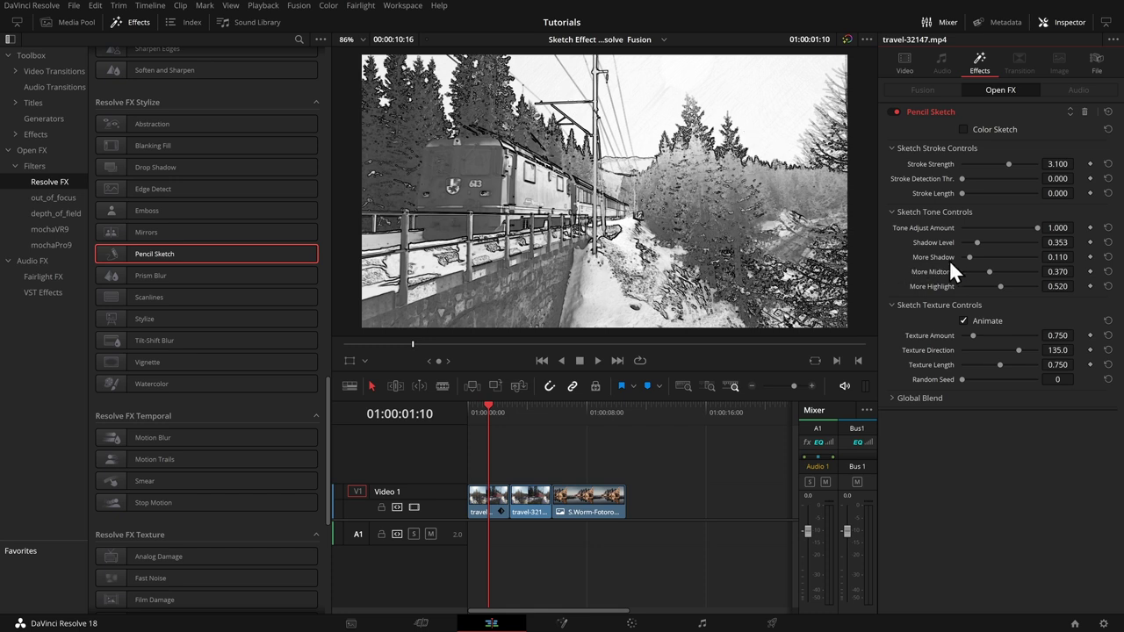
Step: Set Shadow Level 0.663, More Shadow 0.018, More Midtone 0.010 and More Highlight 1.000
mouse_move(965, 257)
mouse_down()
mouse_move(940, 259)
mouse_move(1063, 258)
mouse_move(915, 257)
mouse_up()
drag(976, 241, 898, 269)
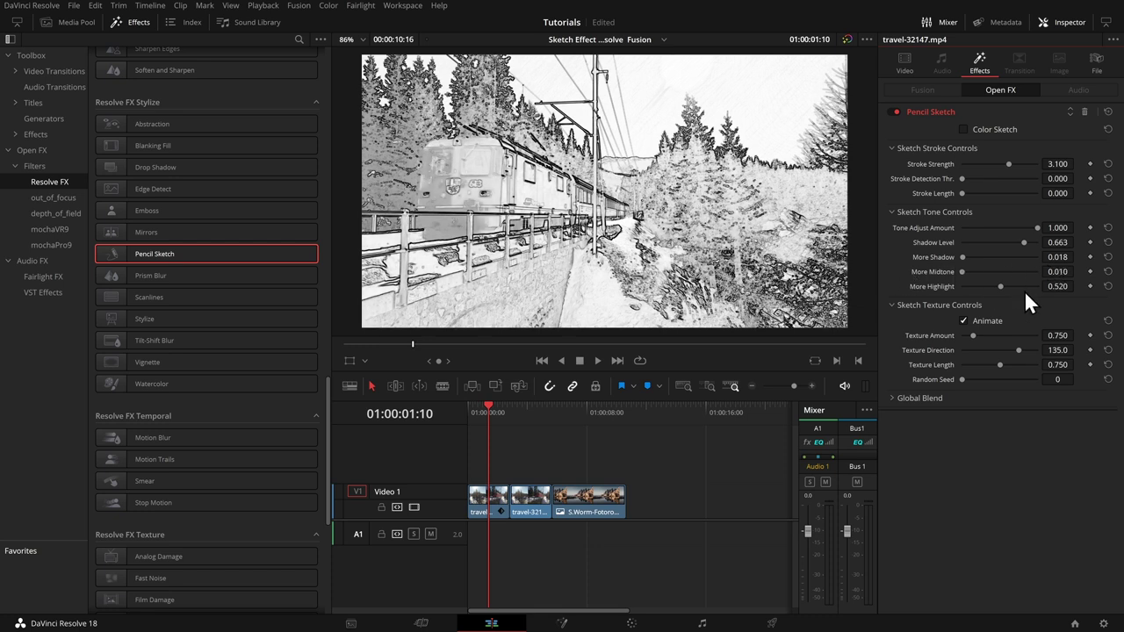
drag(998, 287, 1055, 289)
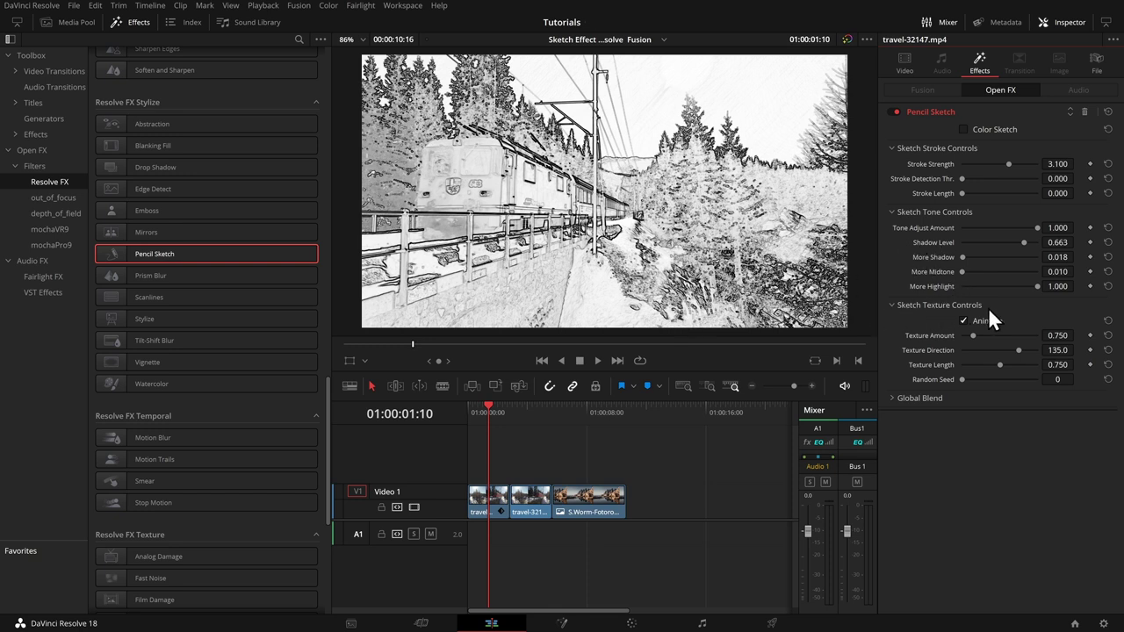
Step: Preview Texture Amount at 5 during playback from the clip start, then lower it back down
drag(972, 336, 1065, 336)
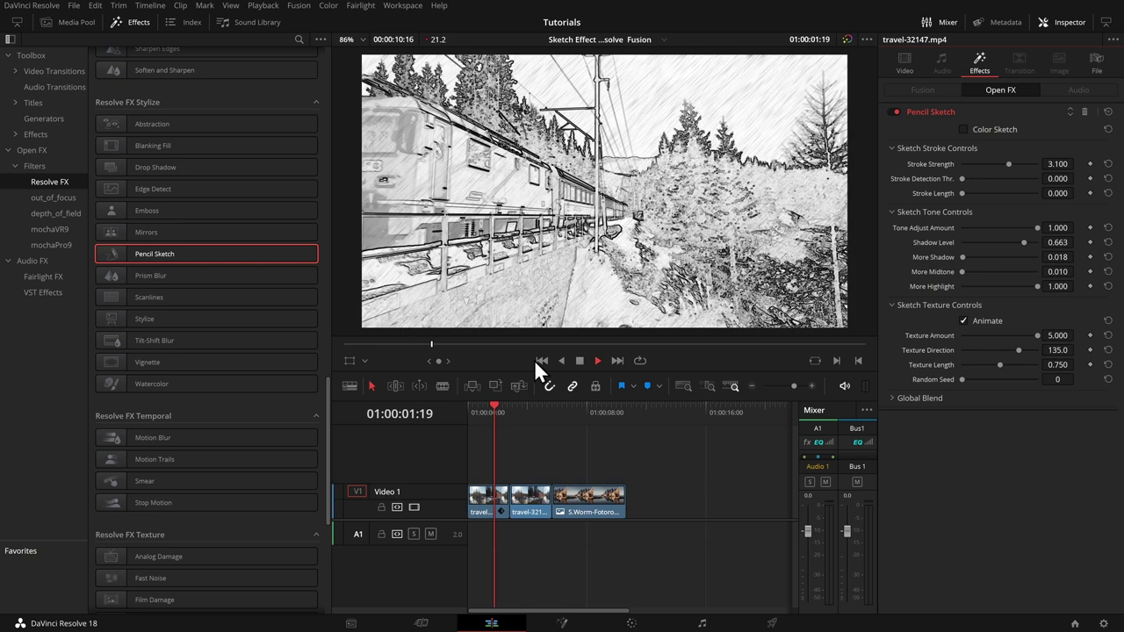
click(463, 413)
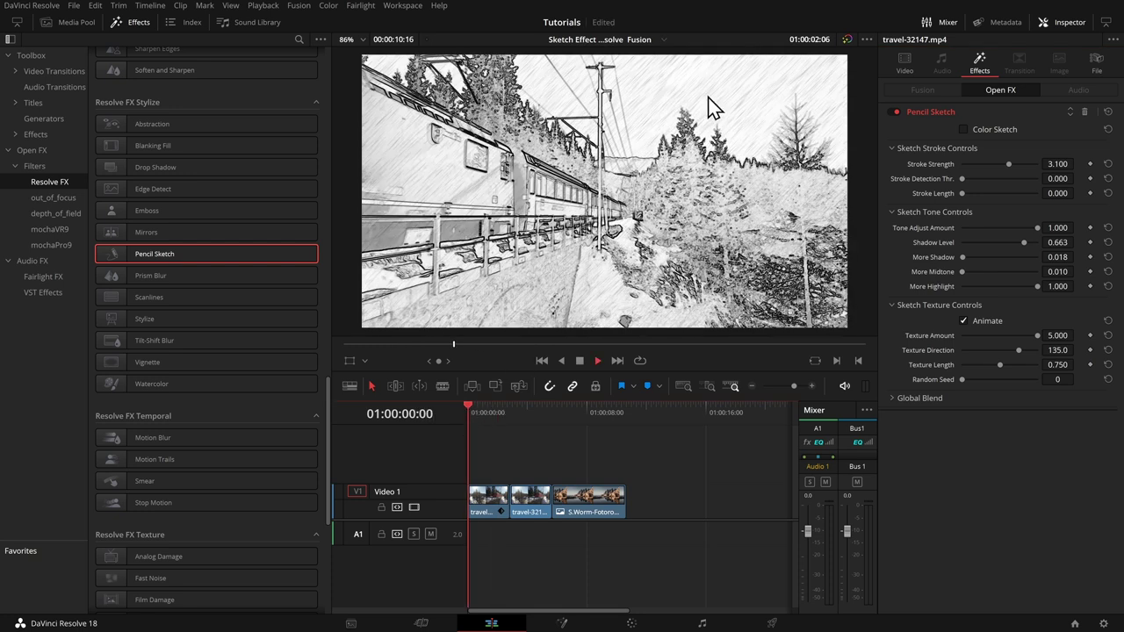
key(space)
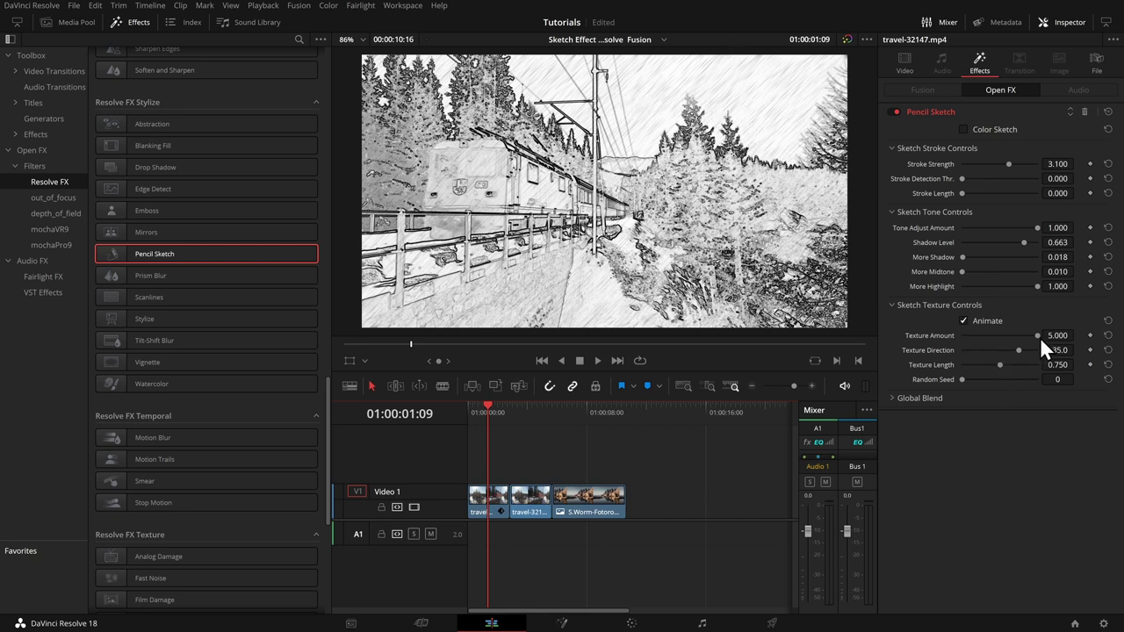
drag(1038, 336, 969, 334)
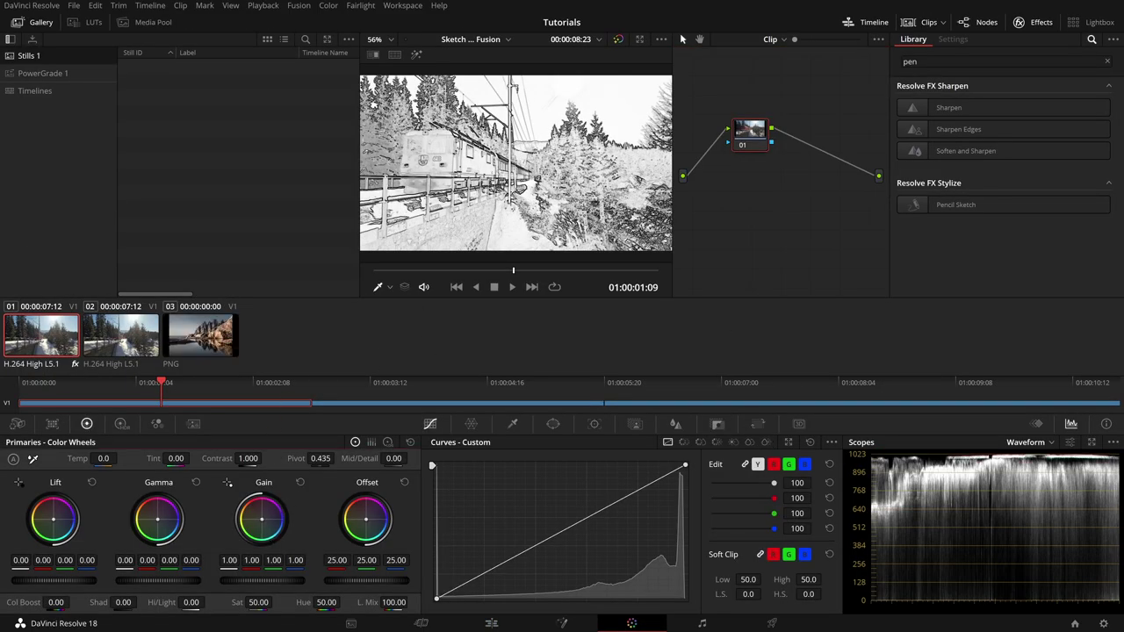
Step: Try and reset a warm sepia Gain tint, then invert the curve by swapping black and white points
drag(260, 519, 256, 514)
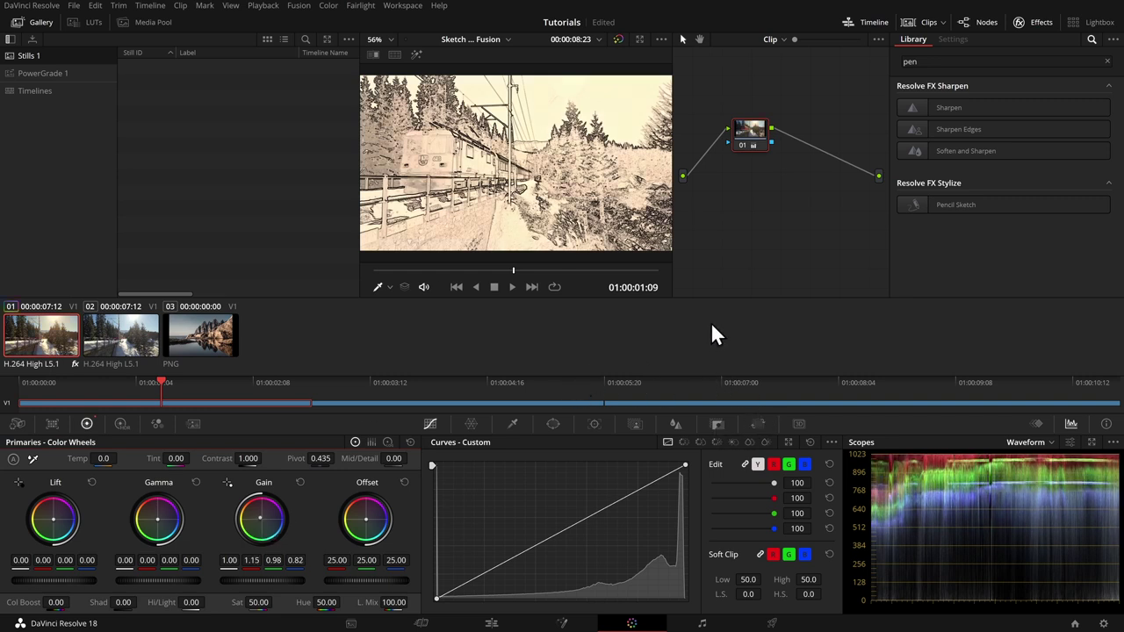
click(410, 442)
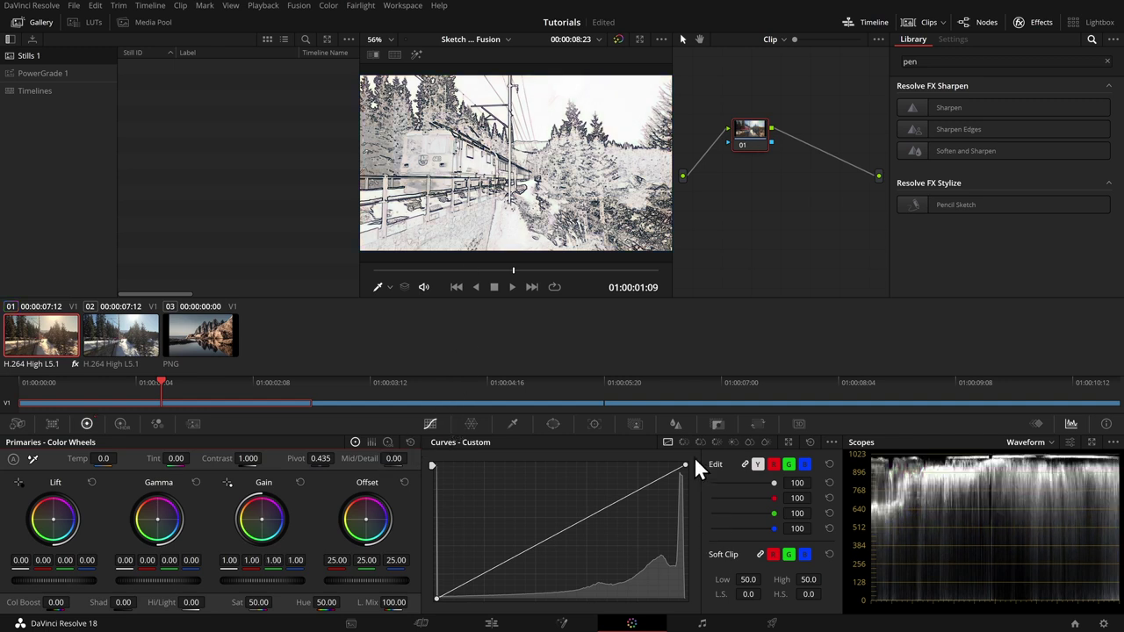
drag(685, 464, 686, 601)
drag(436, 600, 439, 468)
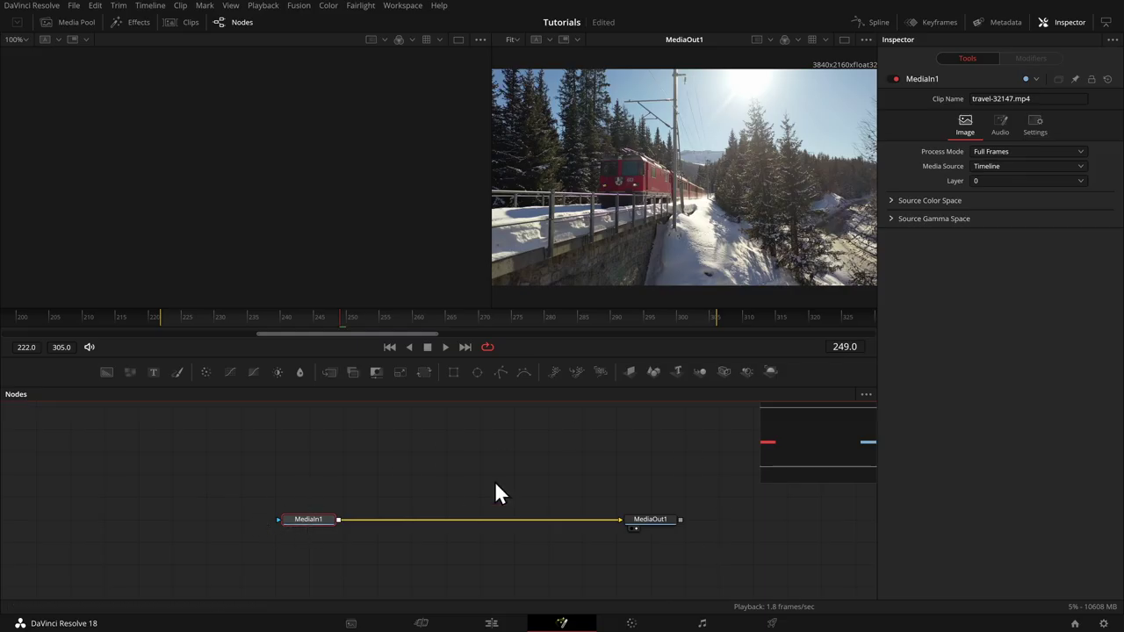
Step: Add a Filter node and place it between MediaIn1 and MediaOut1
key(shift+space)
text(CUSTOM)
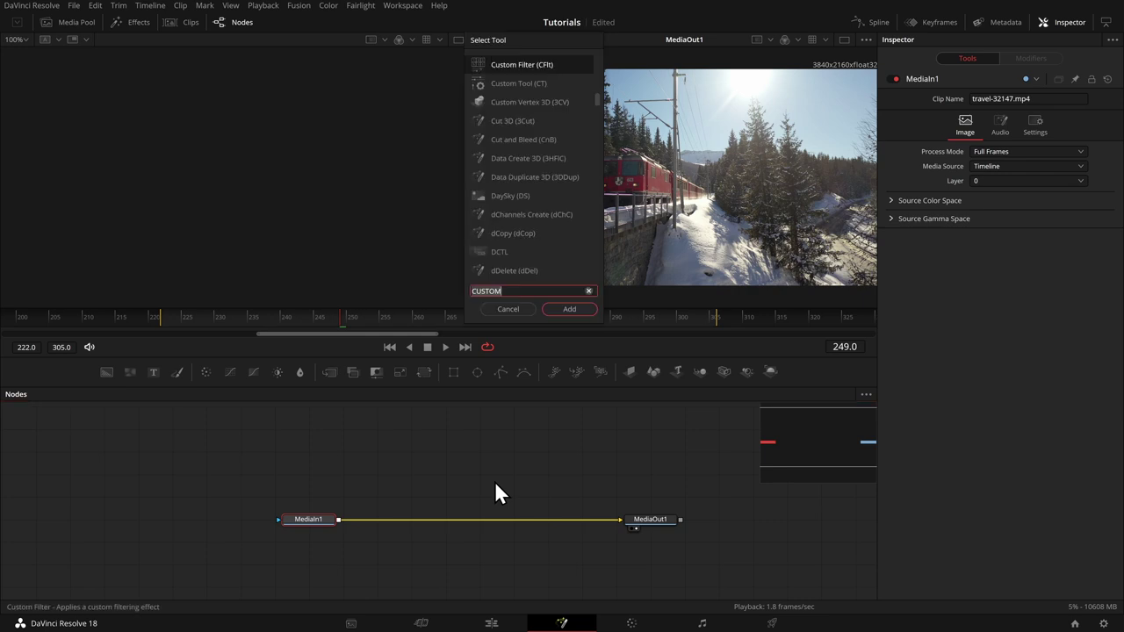
text(FILT)
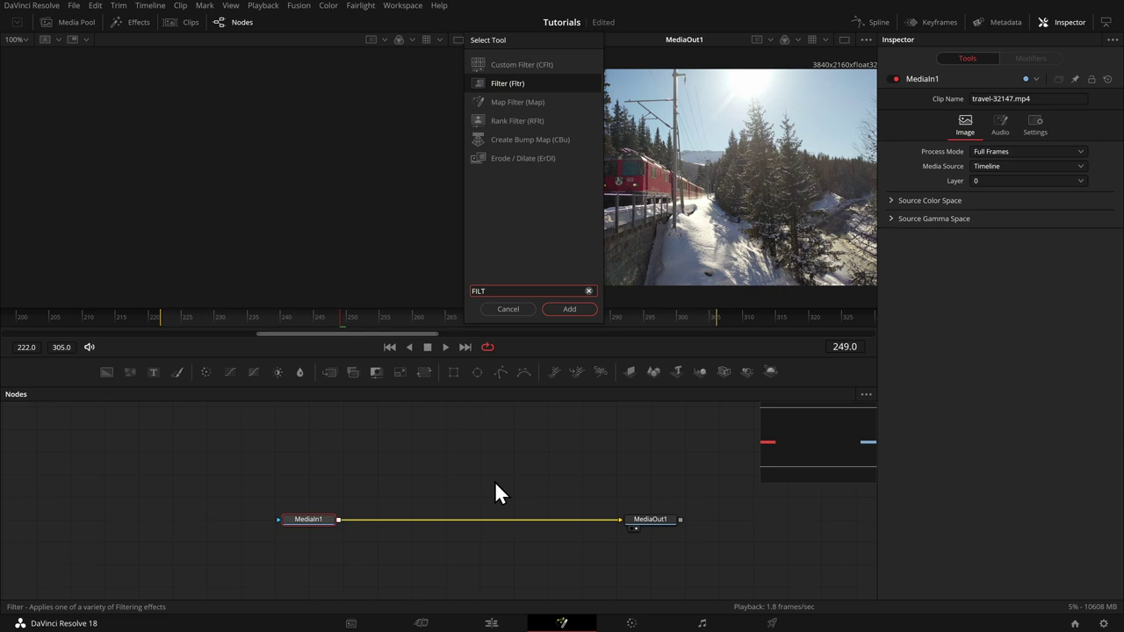
key(Return)
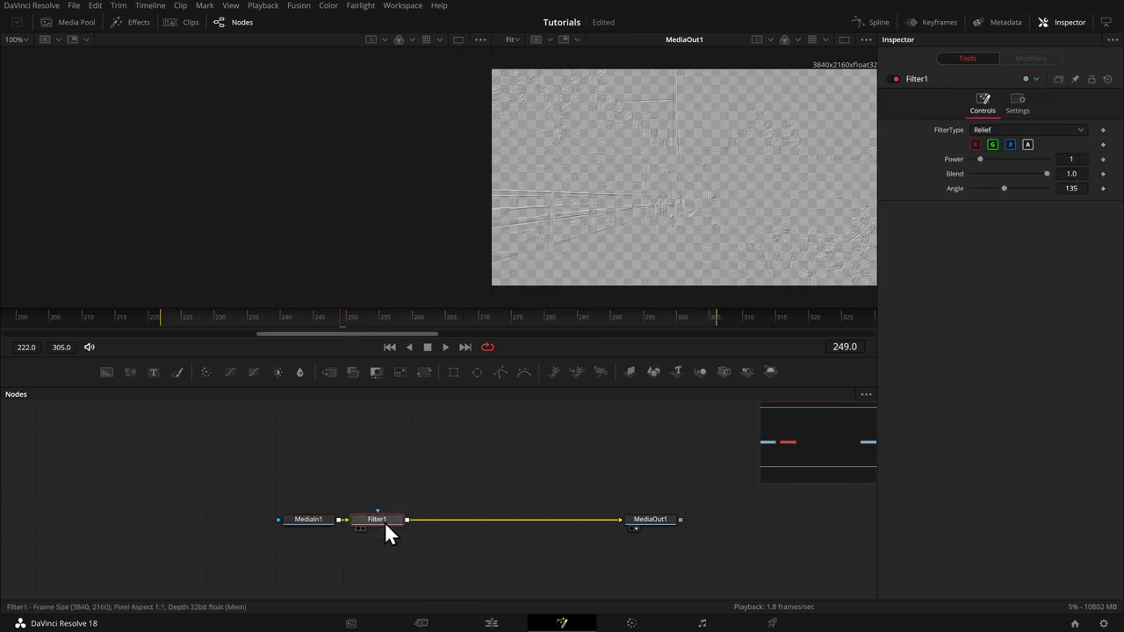
drag(384, 521, 453, 521)
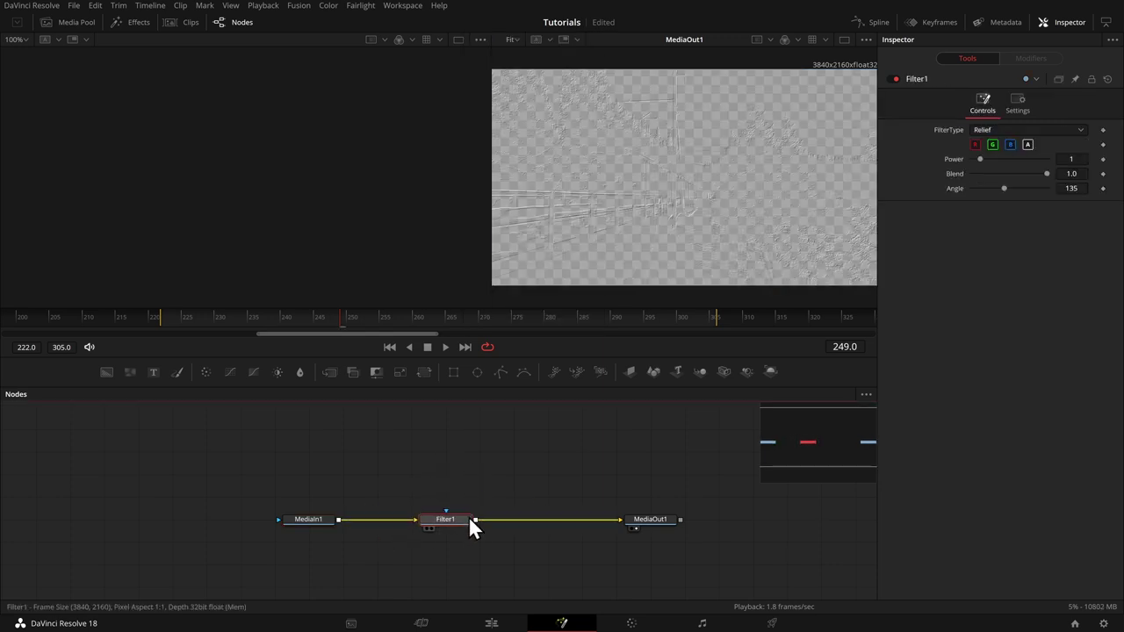
Step: Cycle Filter1's FilterType through Emboss Over and Defocus toward Sobel
click(981, 126)
click(991, 157)
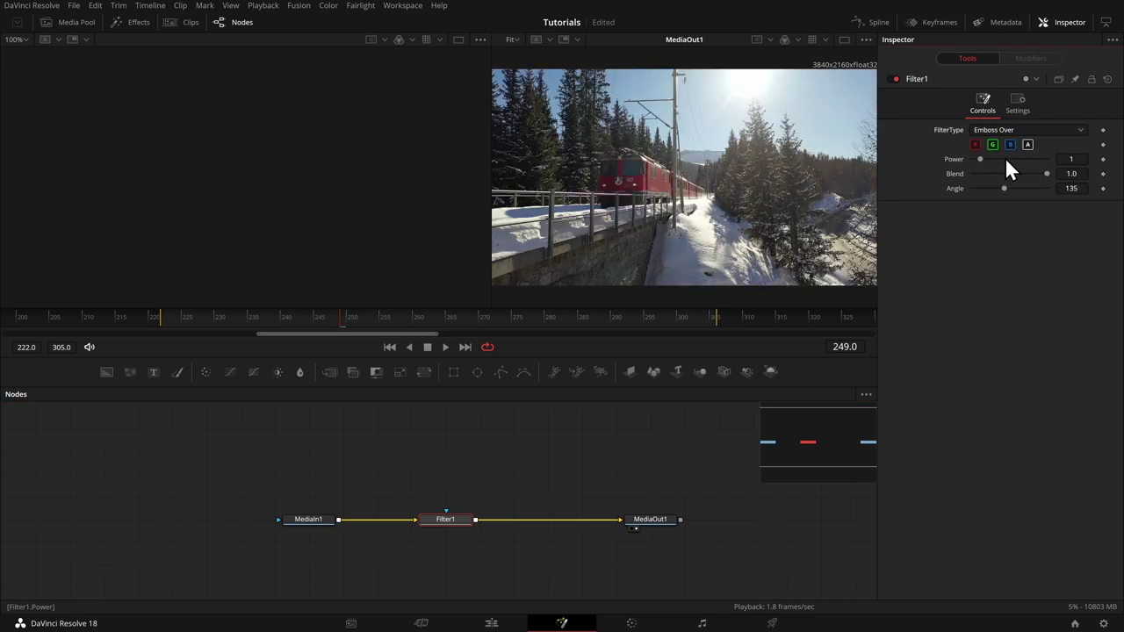
scroll(1009, 136, up, 1)
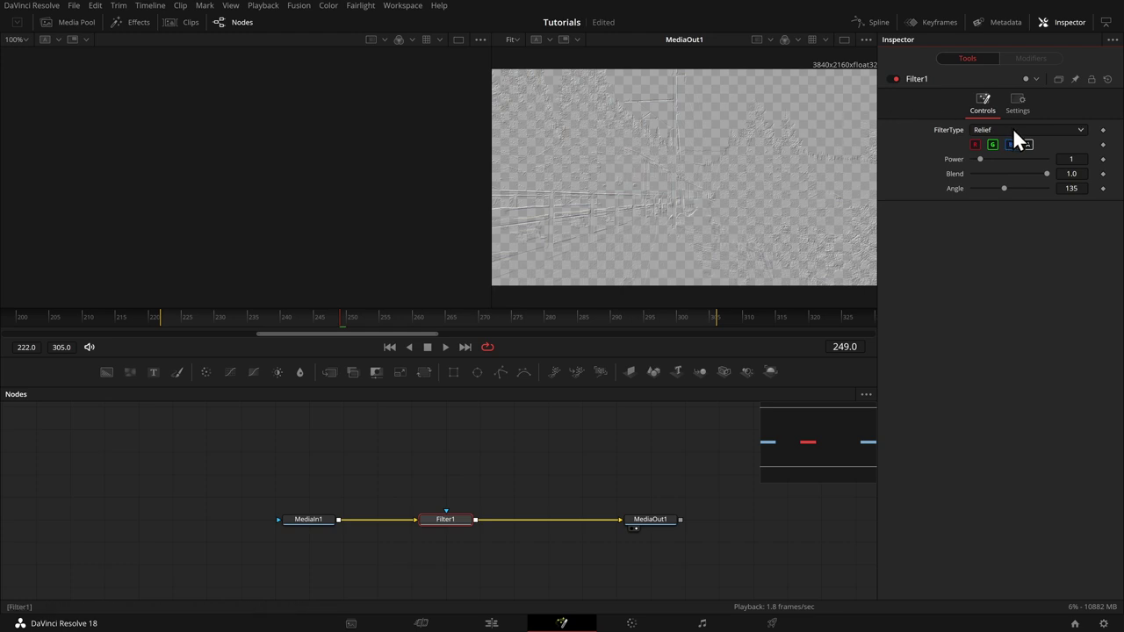
scroll(1013, 130, down, 1)
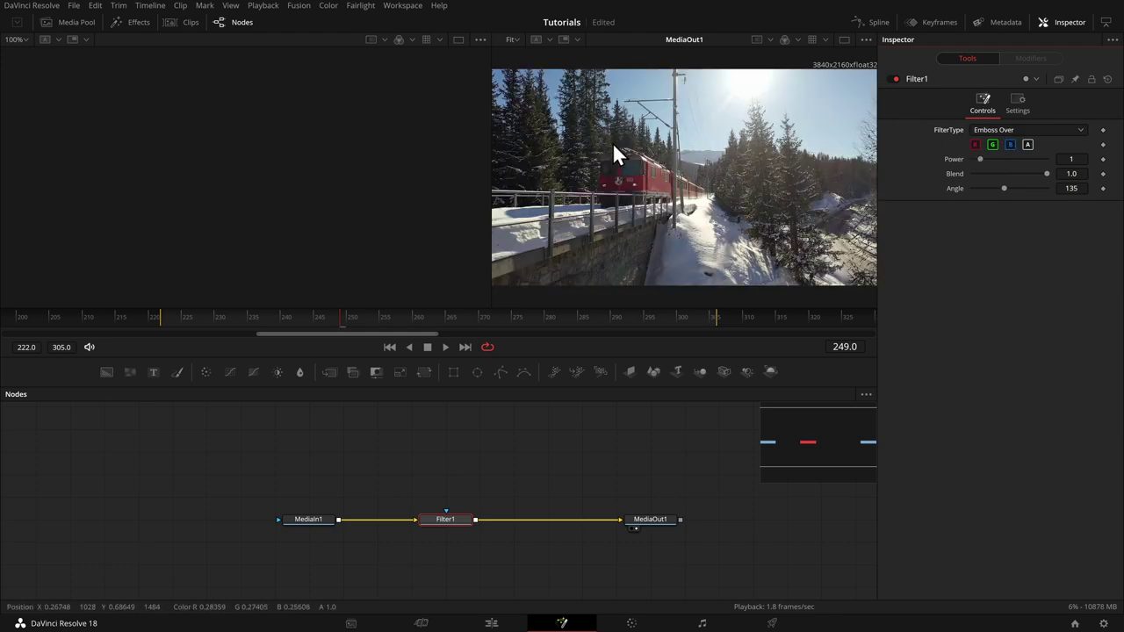
scroll(646, 181, up, 5)
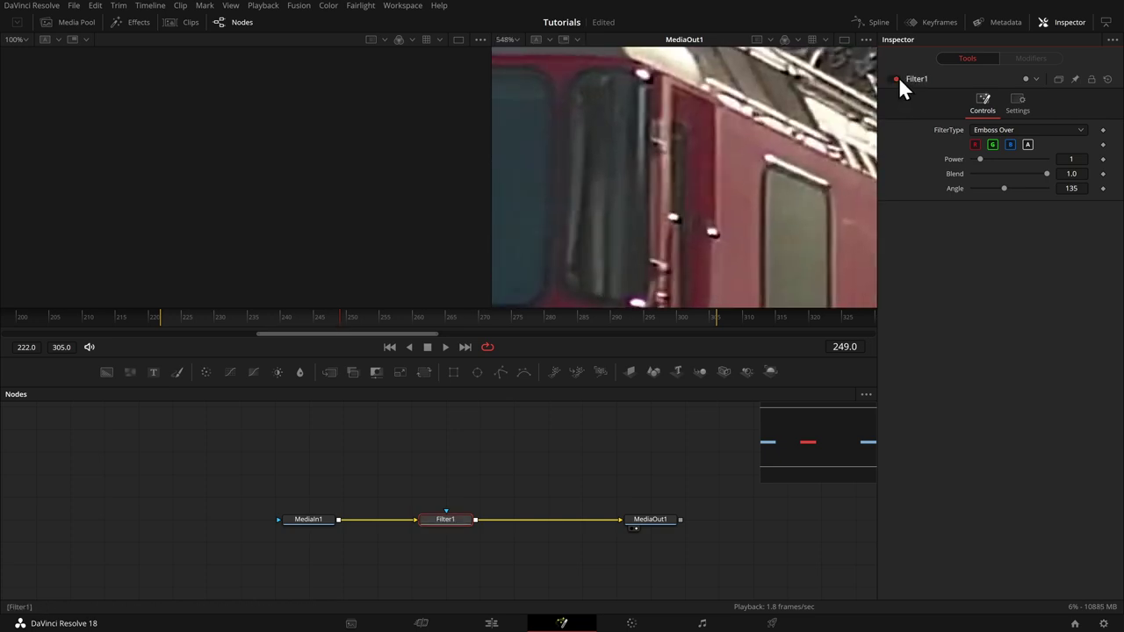
scroll(739, 85, down, 1)
scroll(764, 96, down, 1)
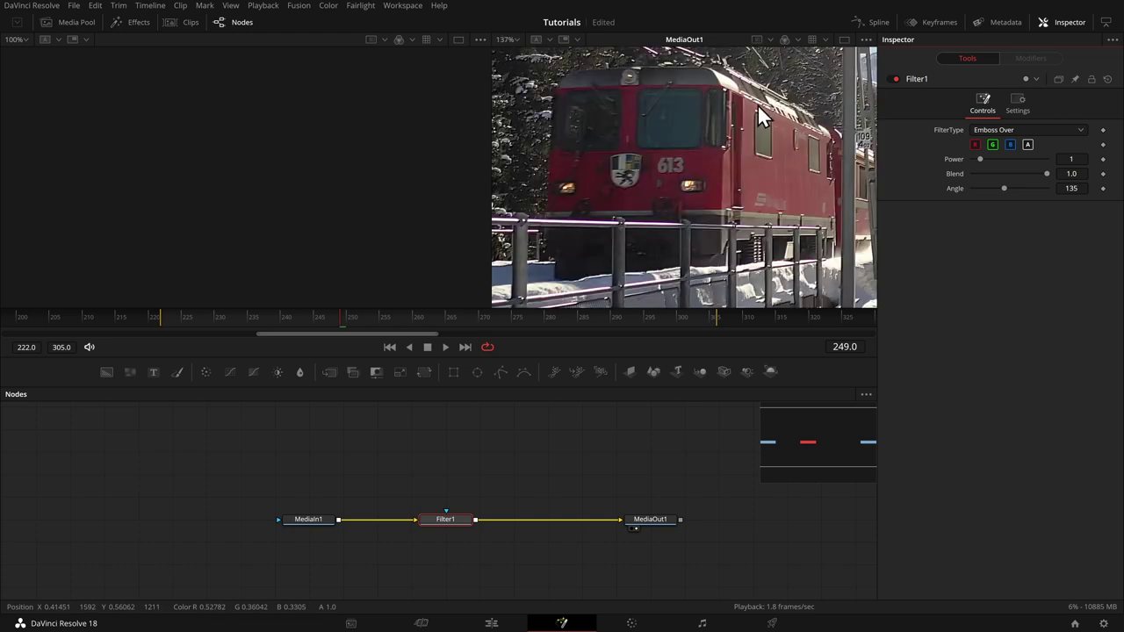
click(994, 129)
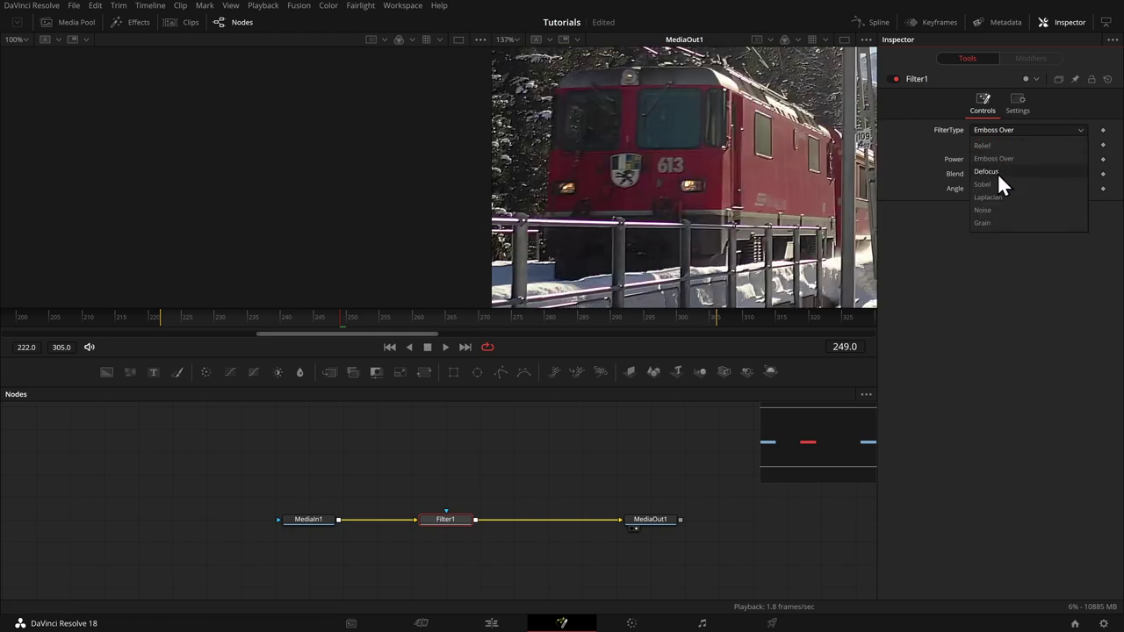
click(1006, 172)
scroll(1052, 141, down, 1)
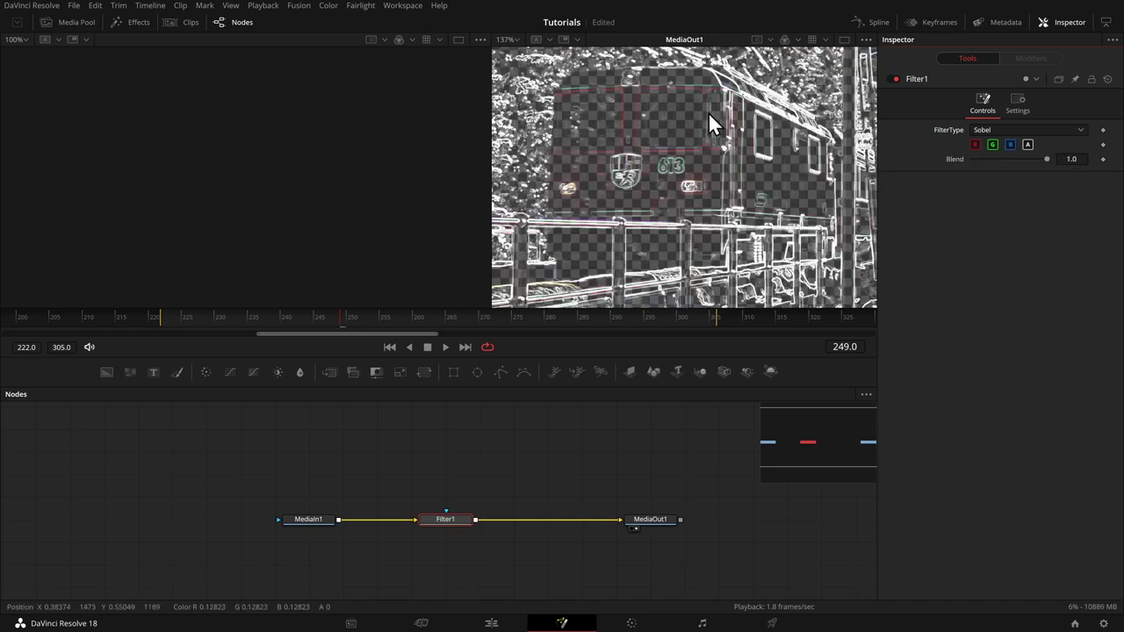
scroll(688, 111, down, 4)
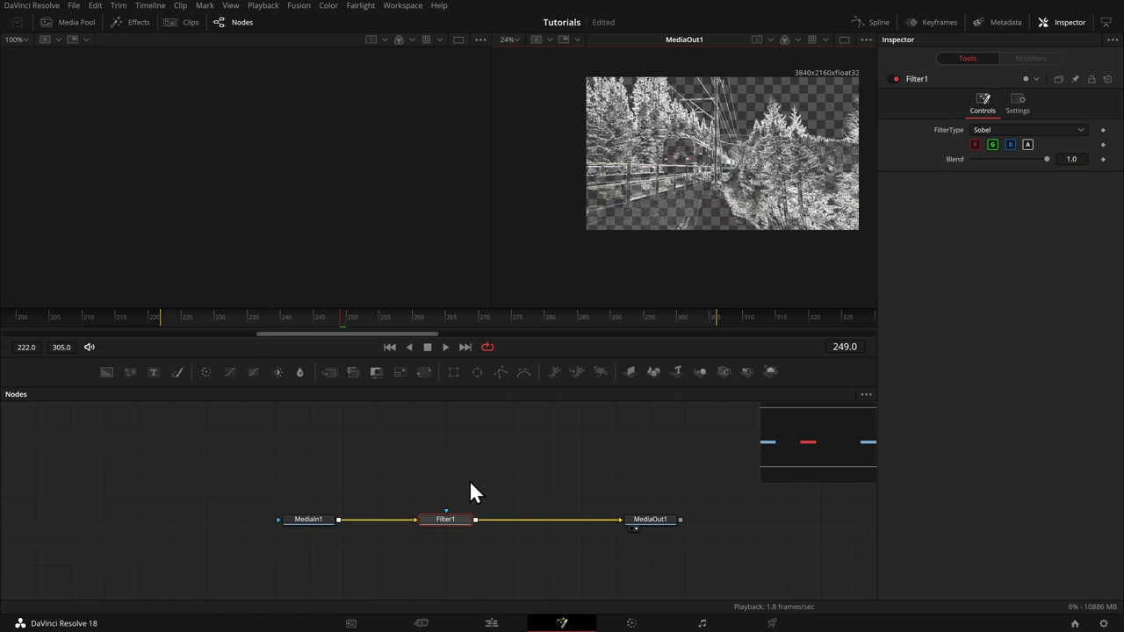
Step: Add a Custom Filter node fed from MediaIn1
scroll(410, 455, up, 5)
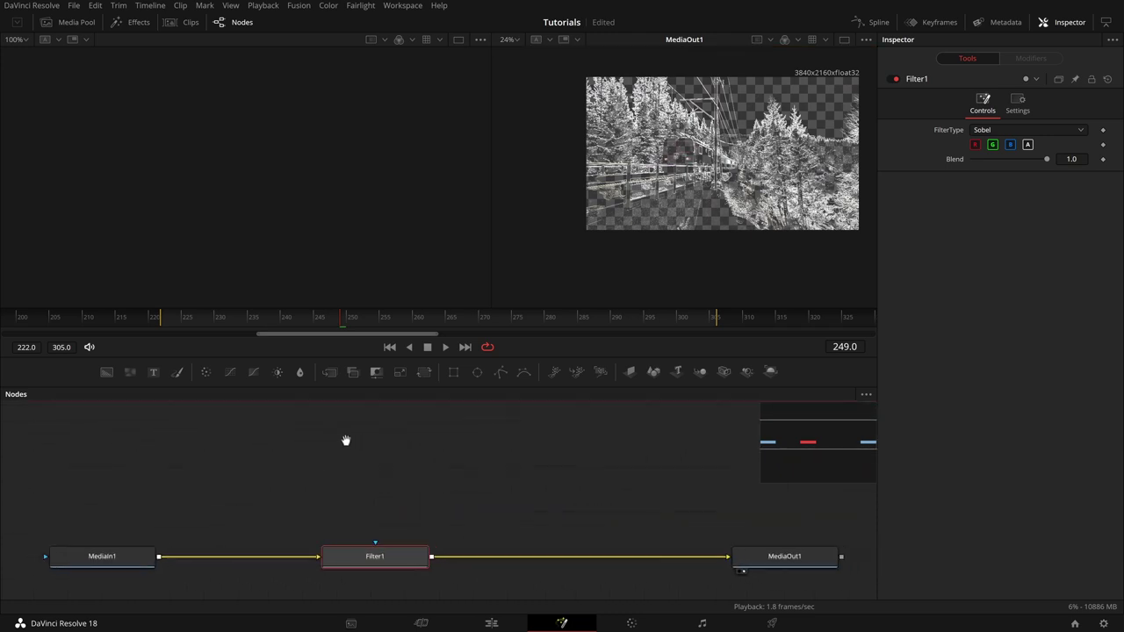
click(342, 437)
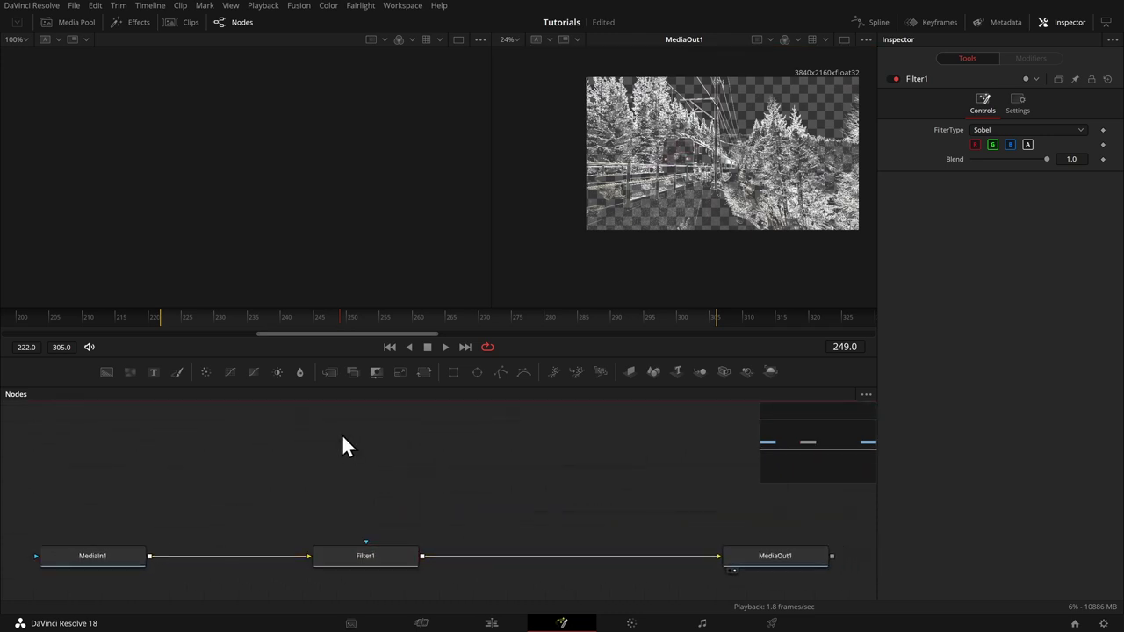
key(shift+space)
text(FILT)
key(BackSpace)
key(BackSpace)
key(BackSpace)
key(BackSpace)
text(CUSTOM)
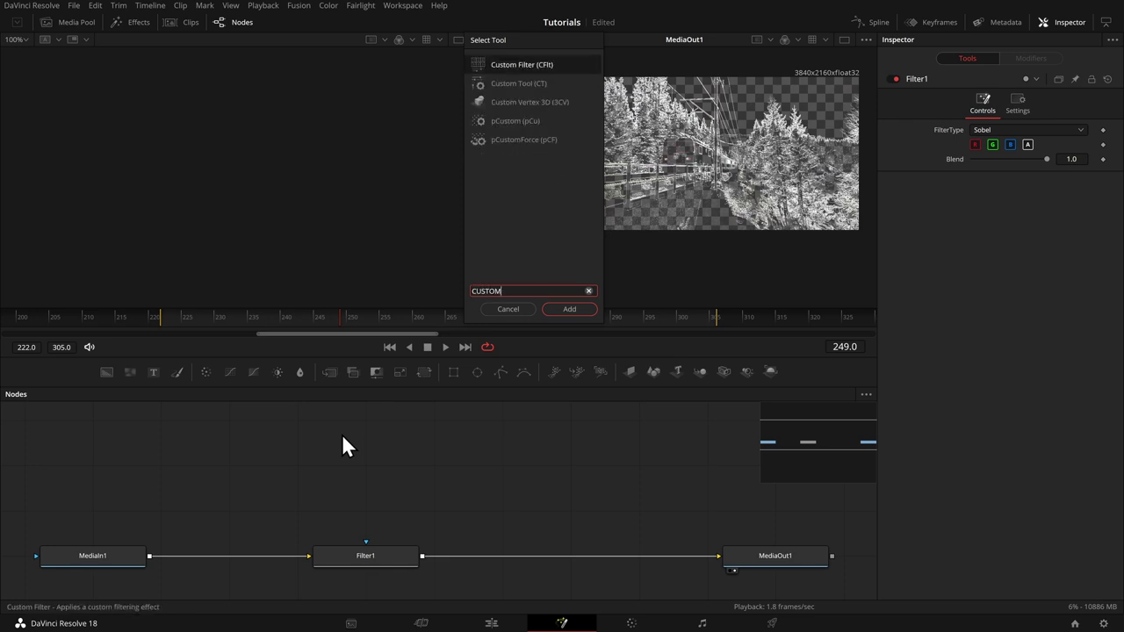
key(Return)
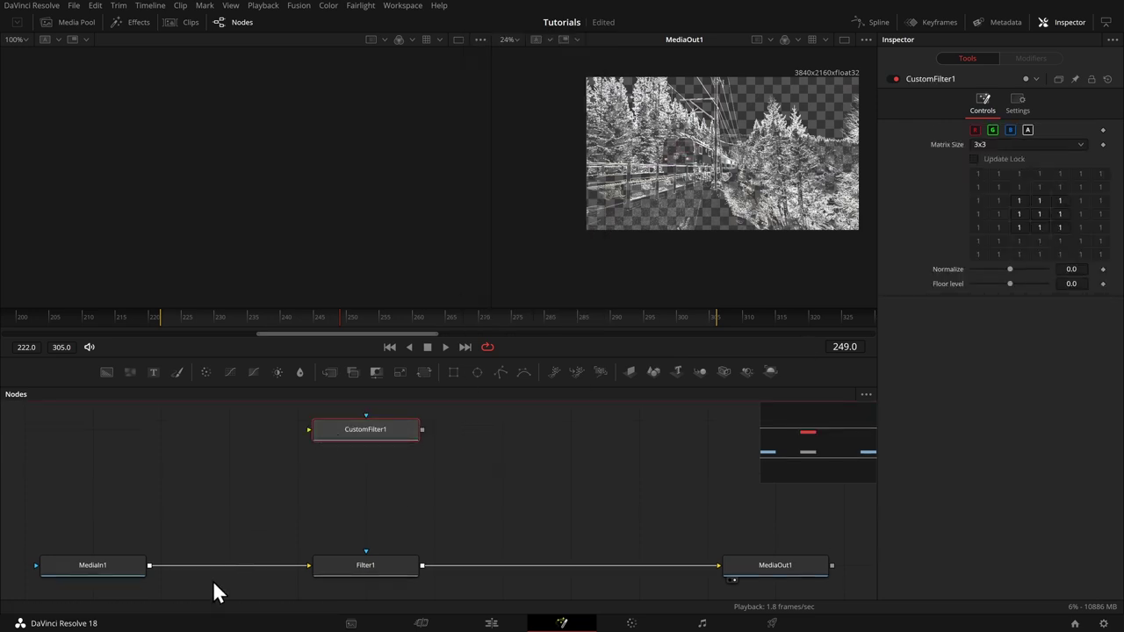
drag(149, 564, 408, 426)
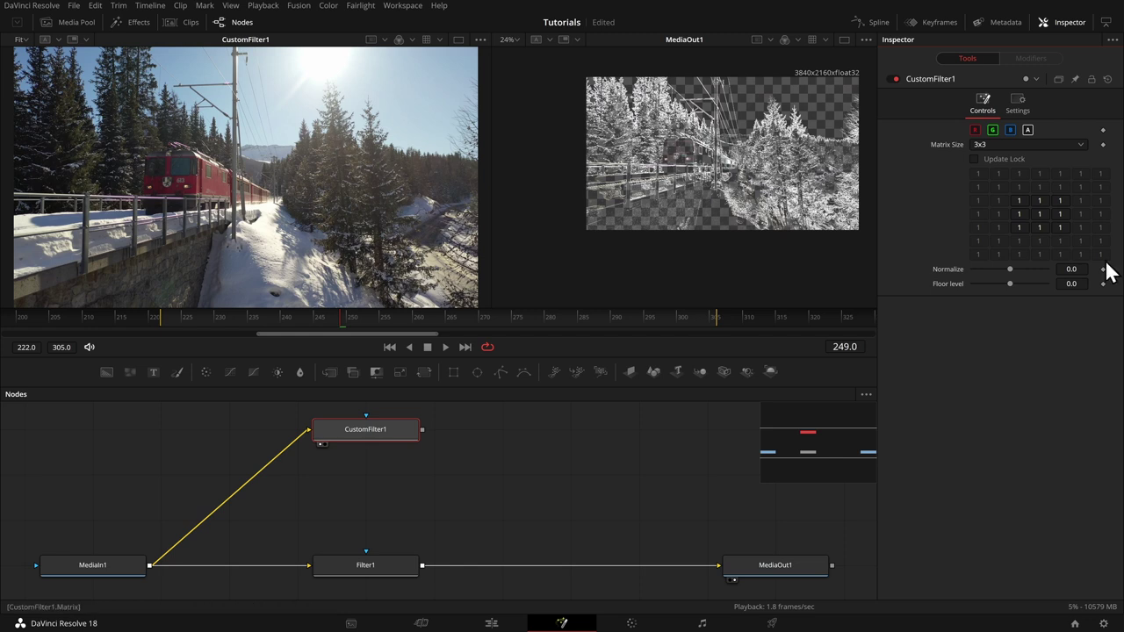
Step: Edit the centre cell of CustomFilter1's 3x3 matrix, then inspect the neighbouring cells
click(1040, 214)
text(5)
key(Return)
click(1037, 215)
scroll(180, 180, up, 10)
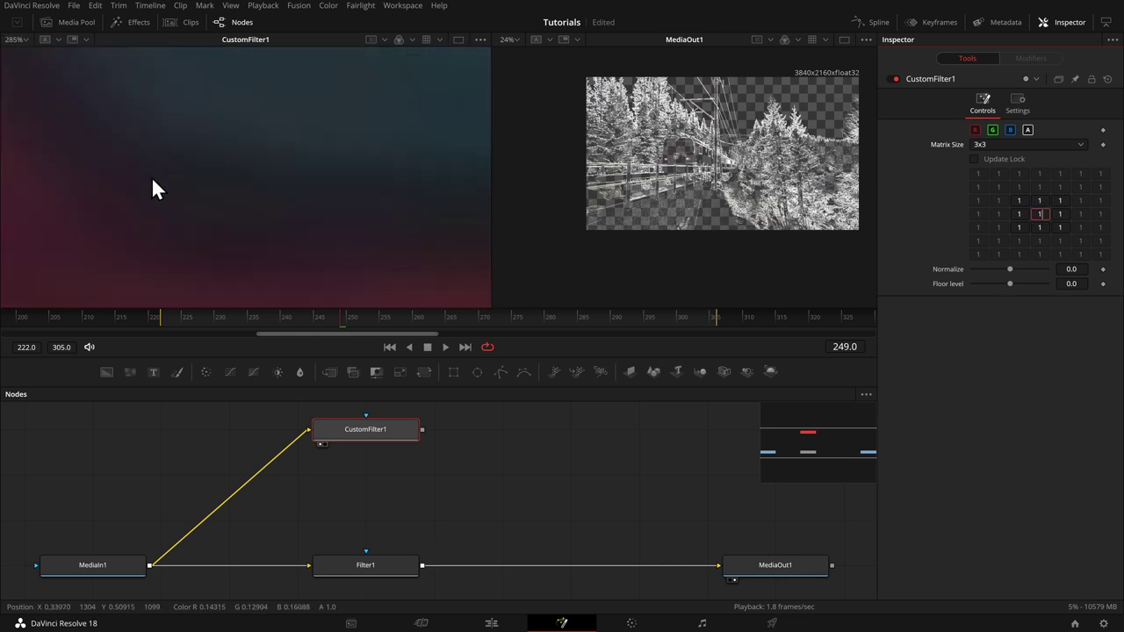
scroll(180, 180, down, 5)
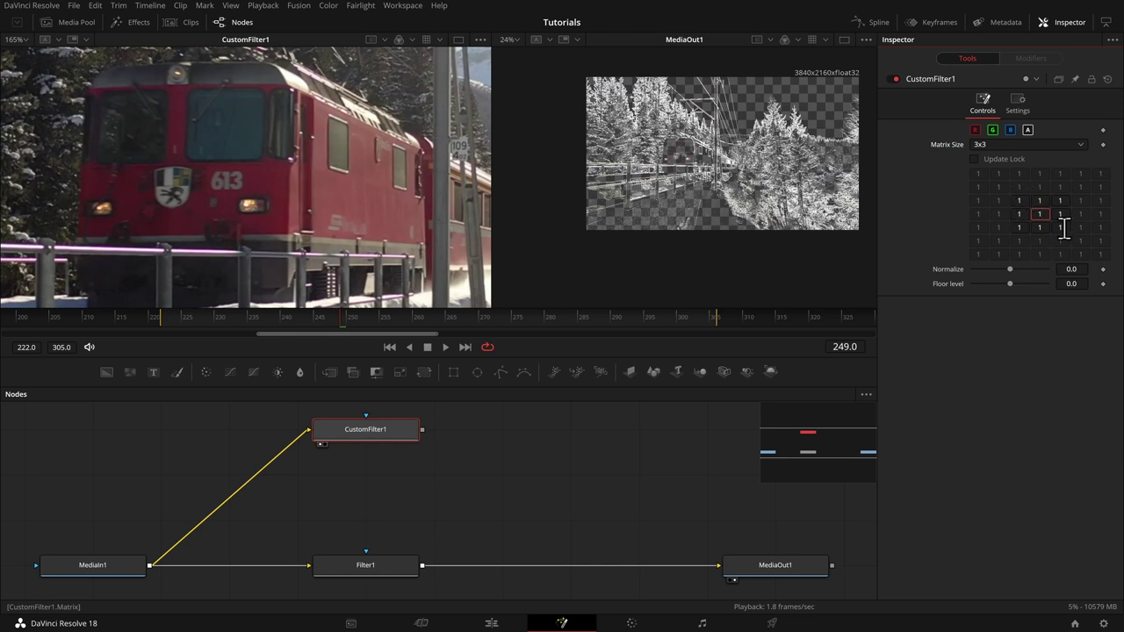
click(1034, 200)
click(1019, 202)
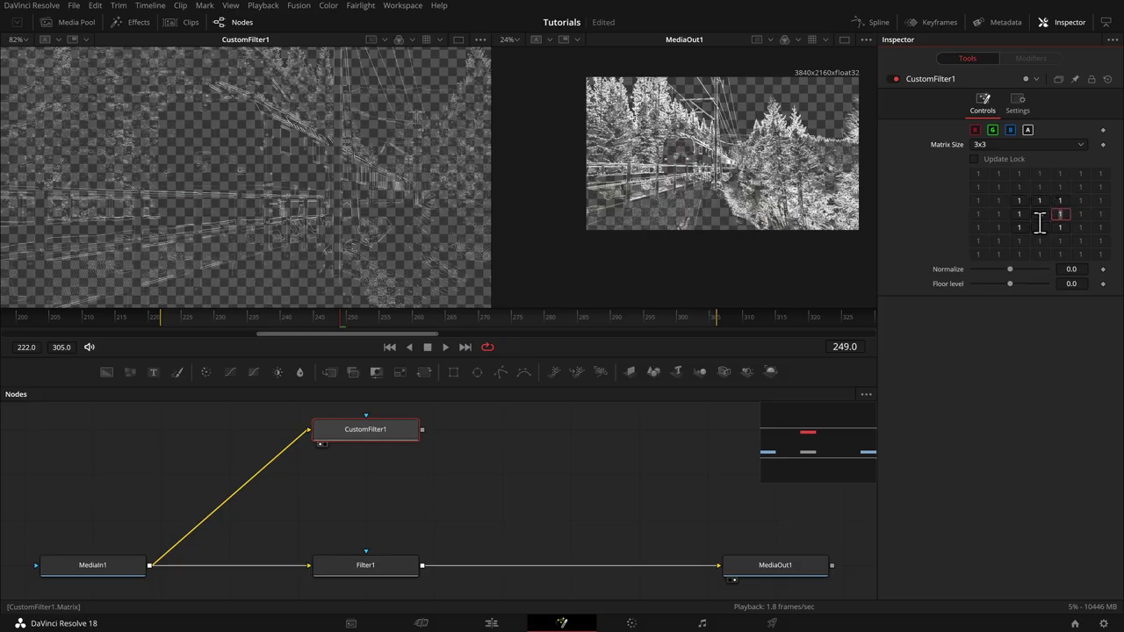
scroll(281, 112, down, 2)
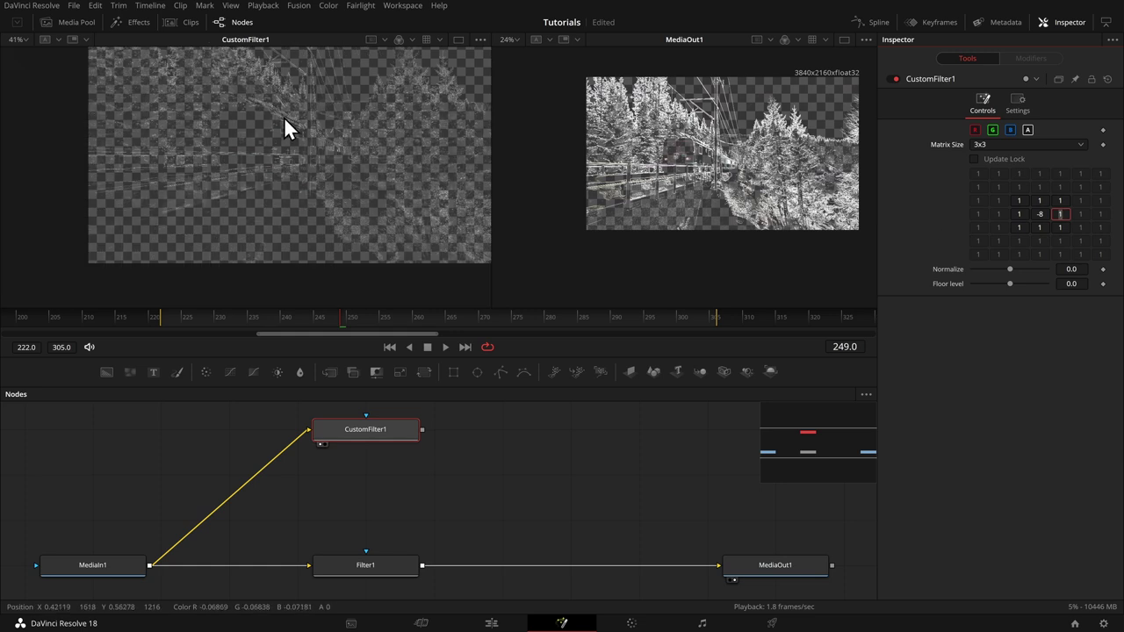
scroll(381, 109, up, 4)
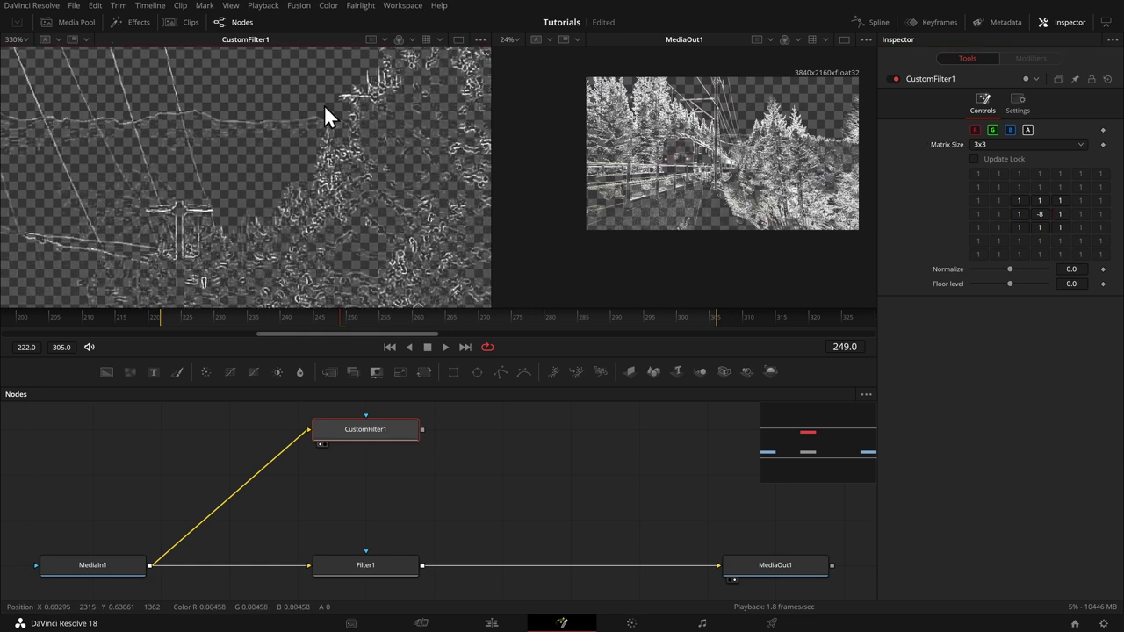
scroll(290, 134, down, 3)
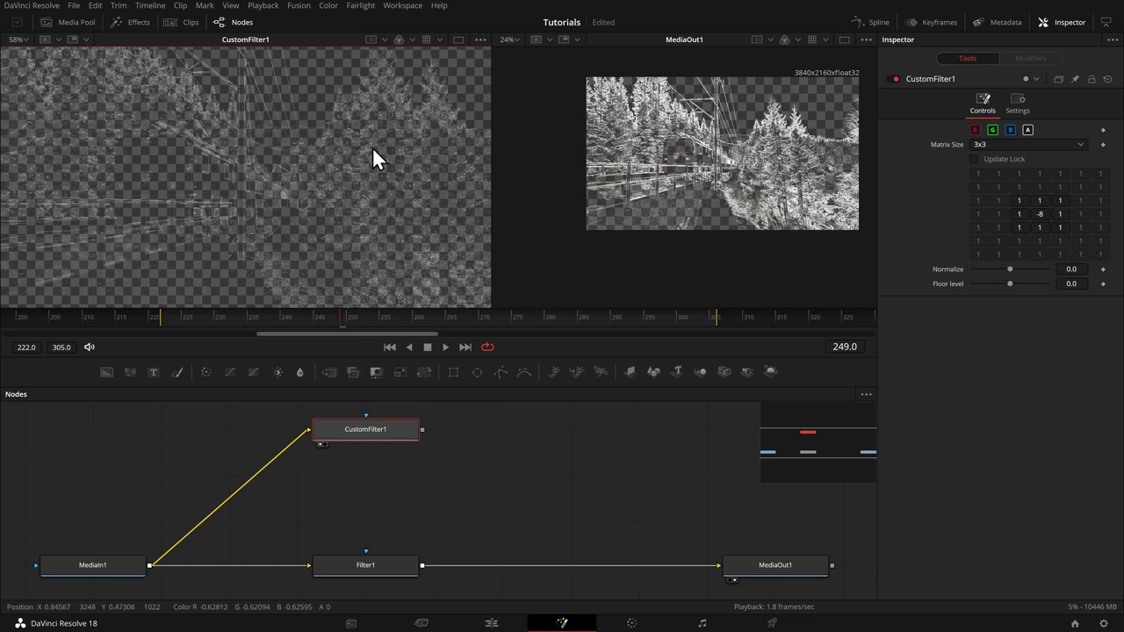
scroll(348, 146, down, 4)
scroll(343, 150, up, 6)
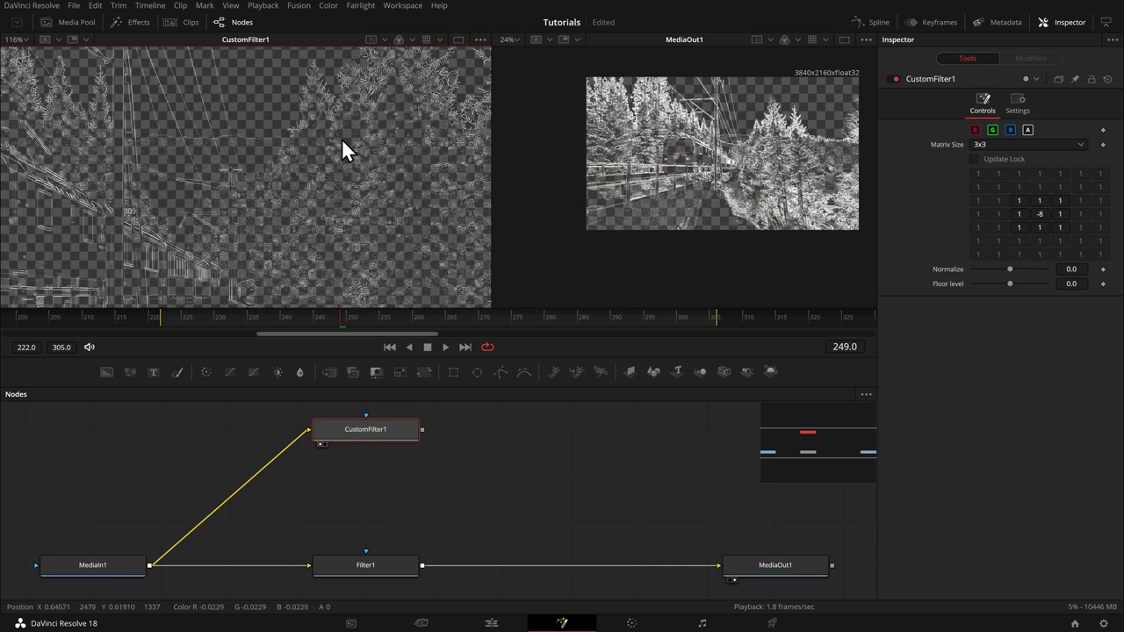
scroll(70, 200, up, 4)
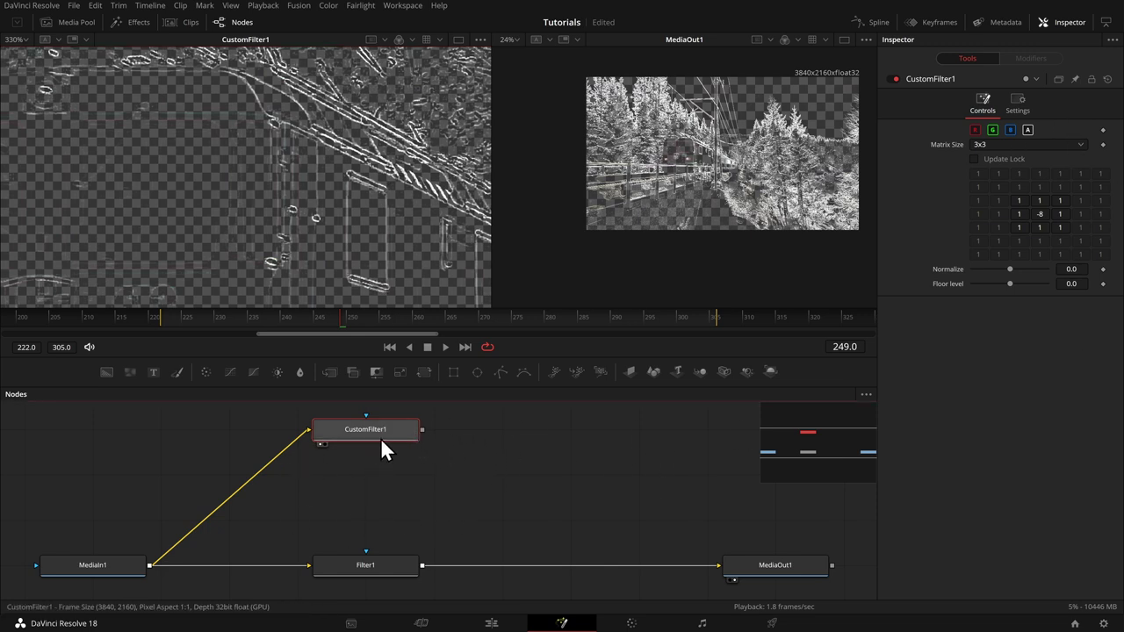
key(Delete)
Step: Add Blur and Merge nodes, both fed from MediaIn1
drag(299, 372, 281, 415)
drag(149, 566, 263, 439)
drag(323, 371, 390, 480)
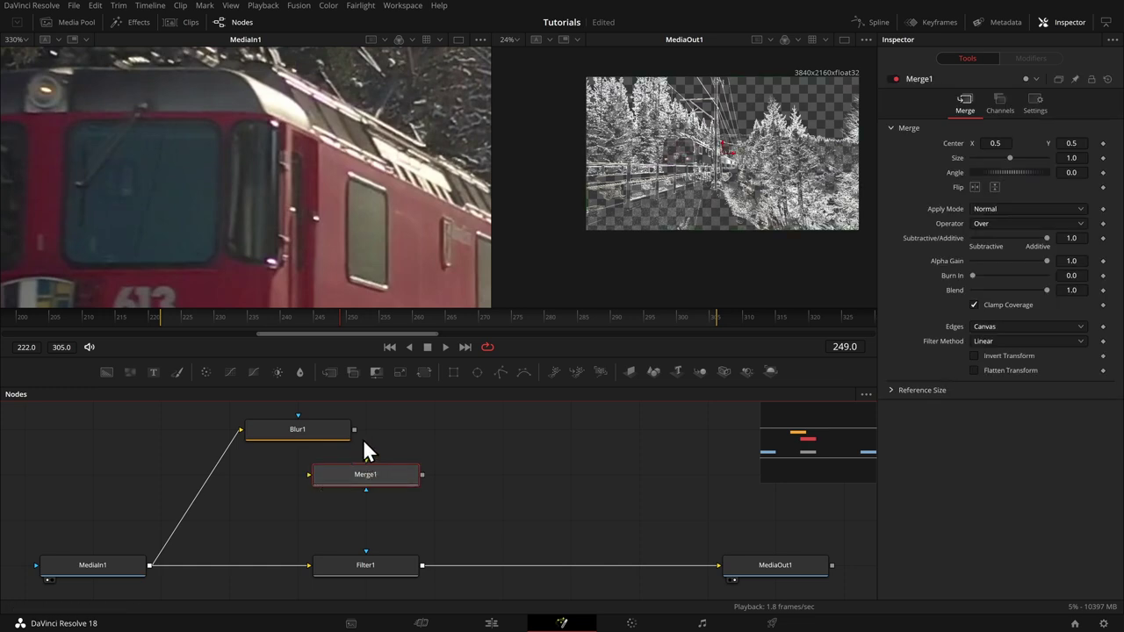
drag(149, 566, 374, 470)
Step: Set Merge1's Apply Mode to Difference and wire Blur1 into Merge1
key(1)
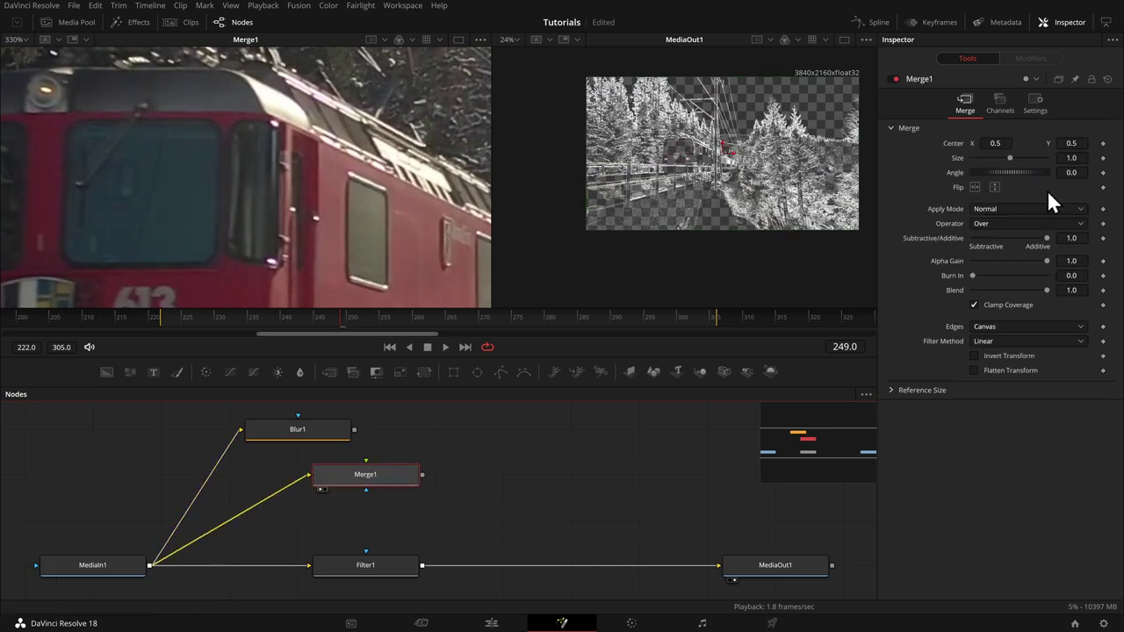
click(1015, 209)
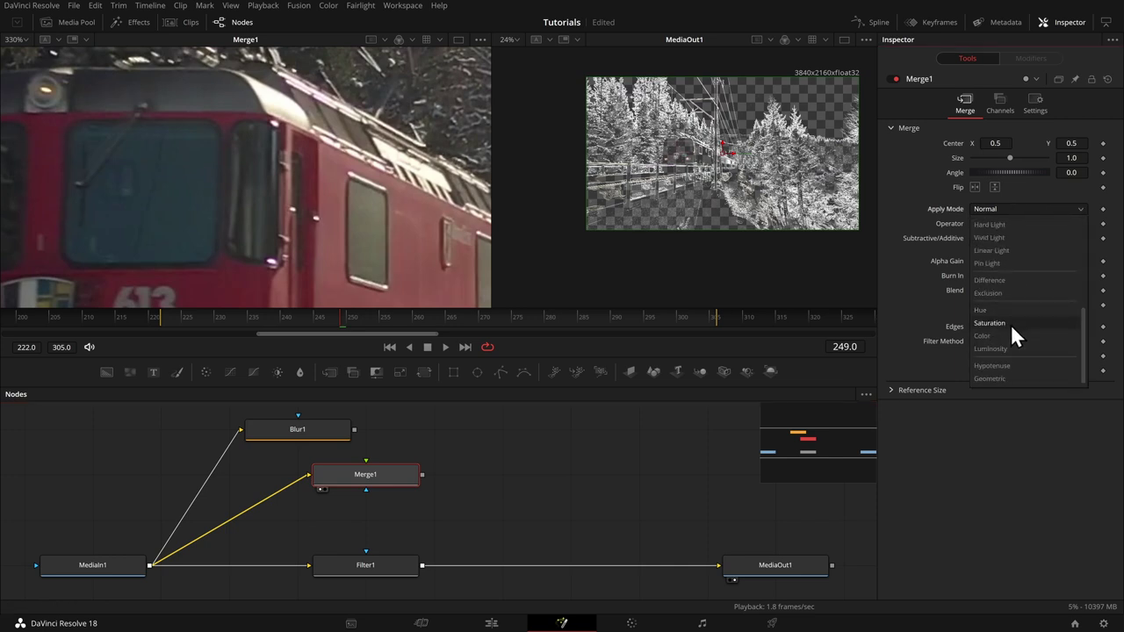
click(1015, 281)
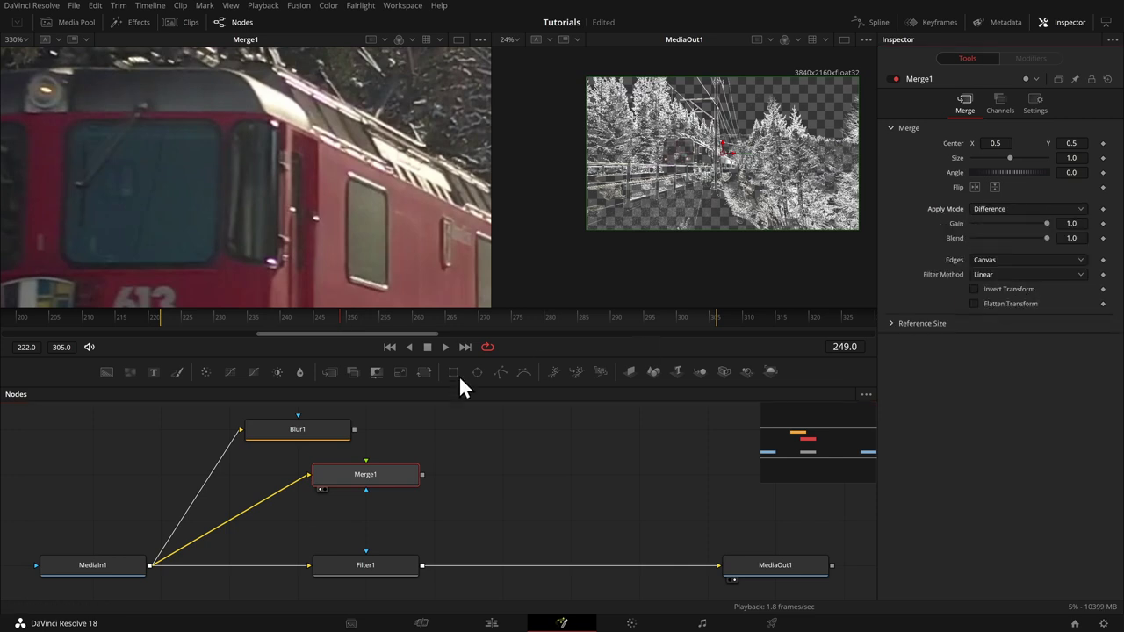
drag(357, 430, 379, 472)
scroll(378, 150, down, 5)
scroll(397, 149, up, 3)
scroll(371, 135, down, 3)
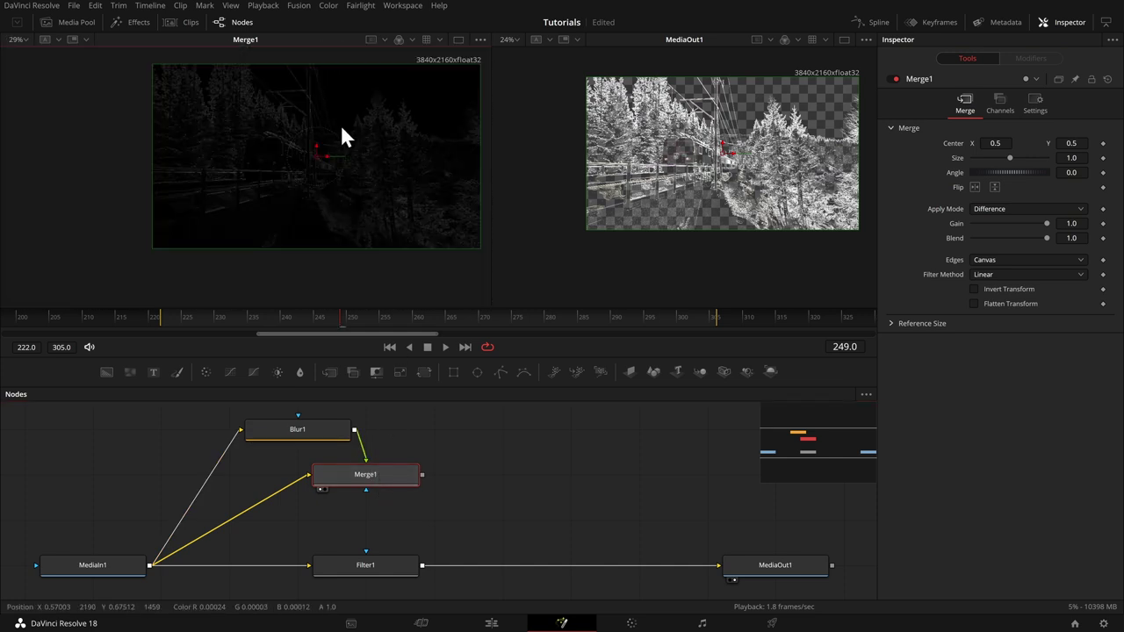
scroll(394, 140, up, 4)
Step: Change Blur1's Blur Size and compare the original and blurred clips in the left viewer
click(344, 429)
mouse_move(974, 174)
mouse_down()
mouse_move(985, 175)
mouse_move(963, 174)
mouse_move(975, 172)
mouse_up()
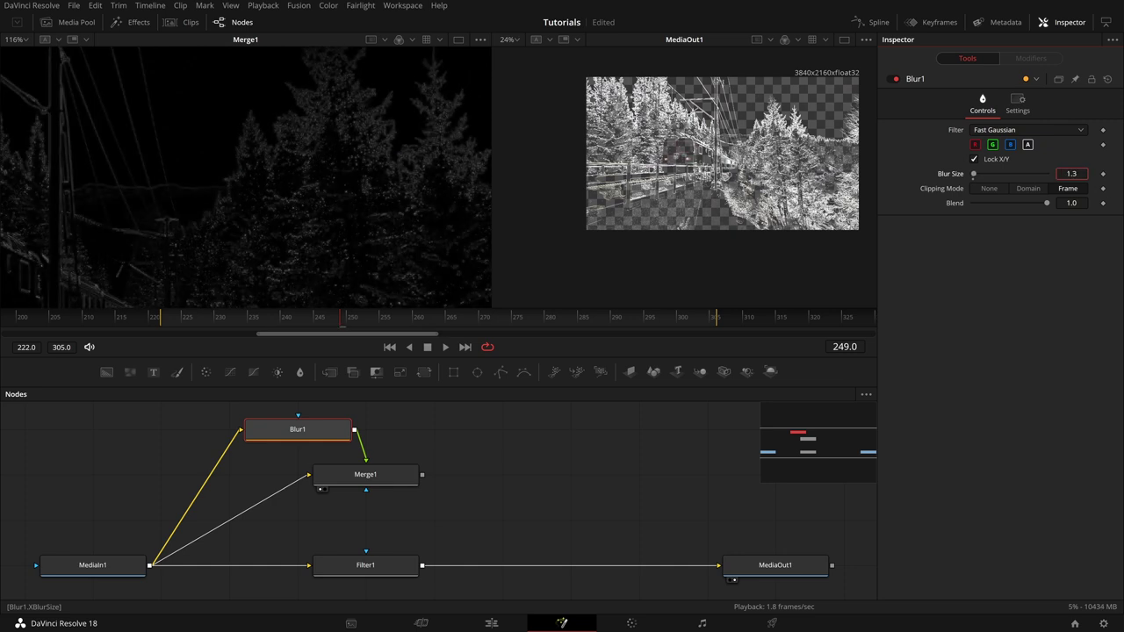
text(2)
key(Return)
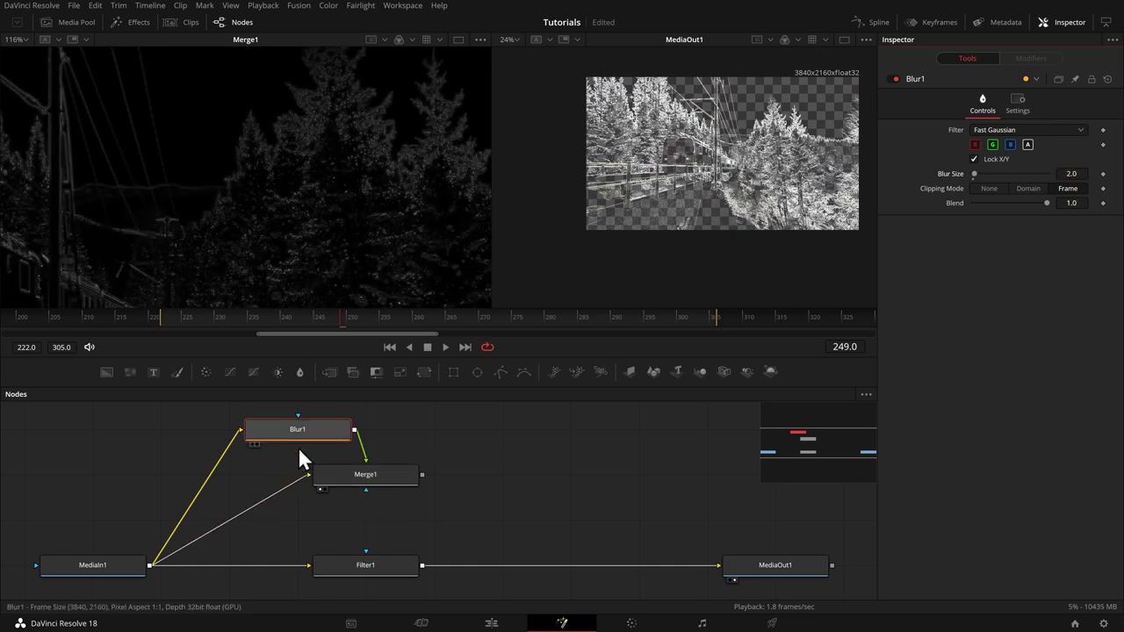
click(97, 569)
key(1)
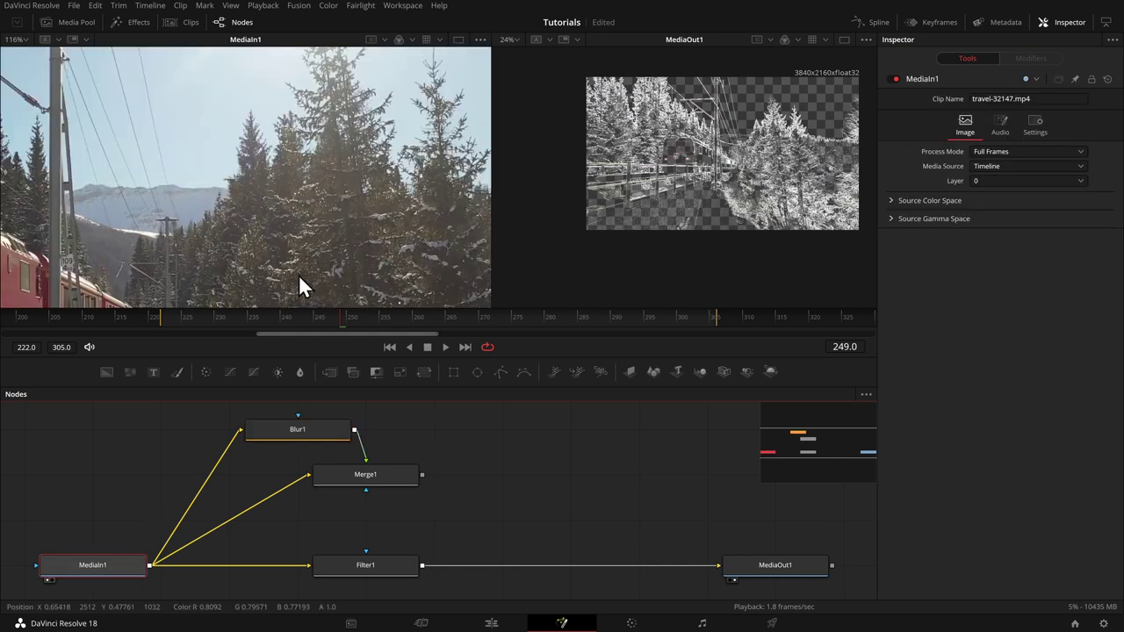
click(318, 437)
key(1)
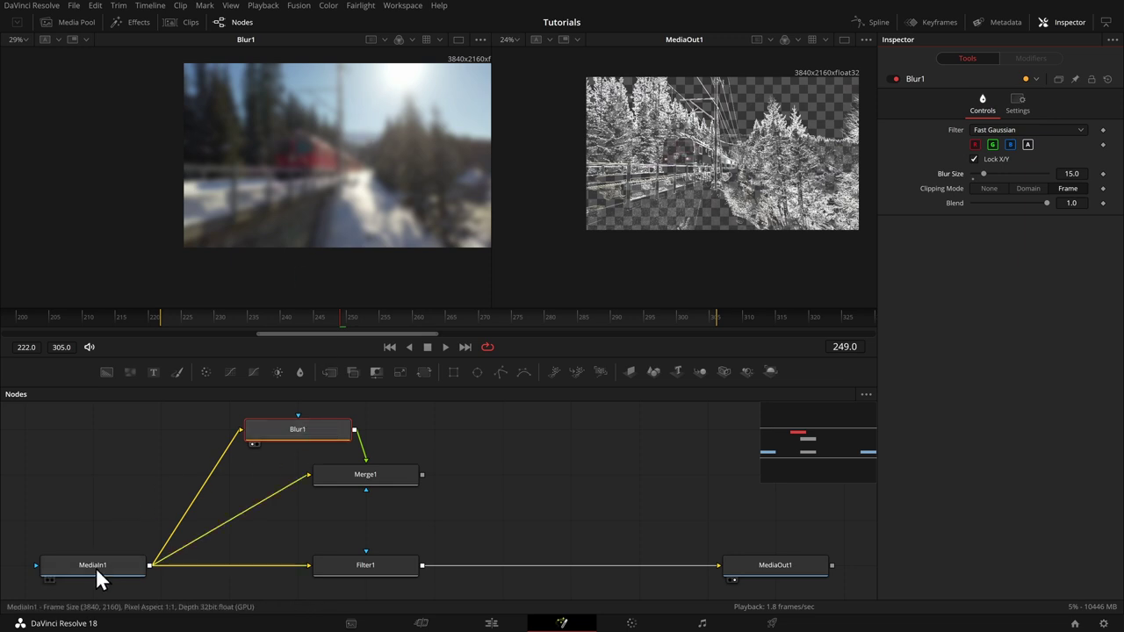
Step: Compare the original clip with Merge1's Difference result in the left viewer
drag(95, 567, 312, 254)
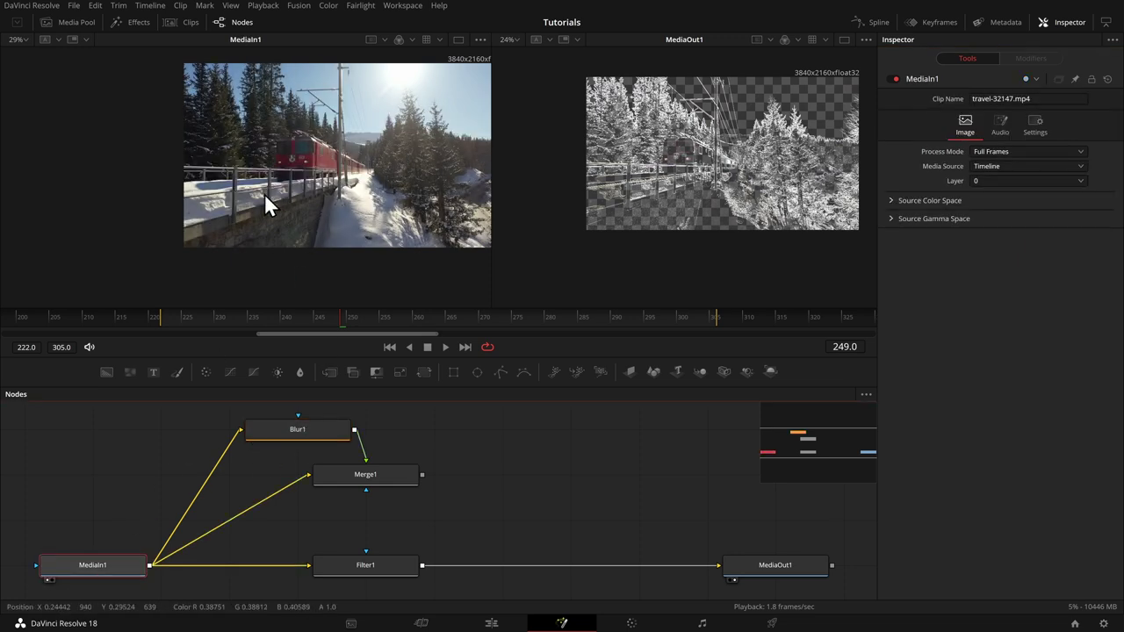
click(354, 476)
key(1)
scroll(231, 197, up, 4)
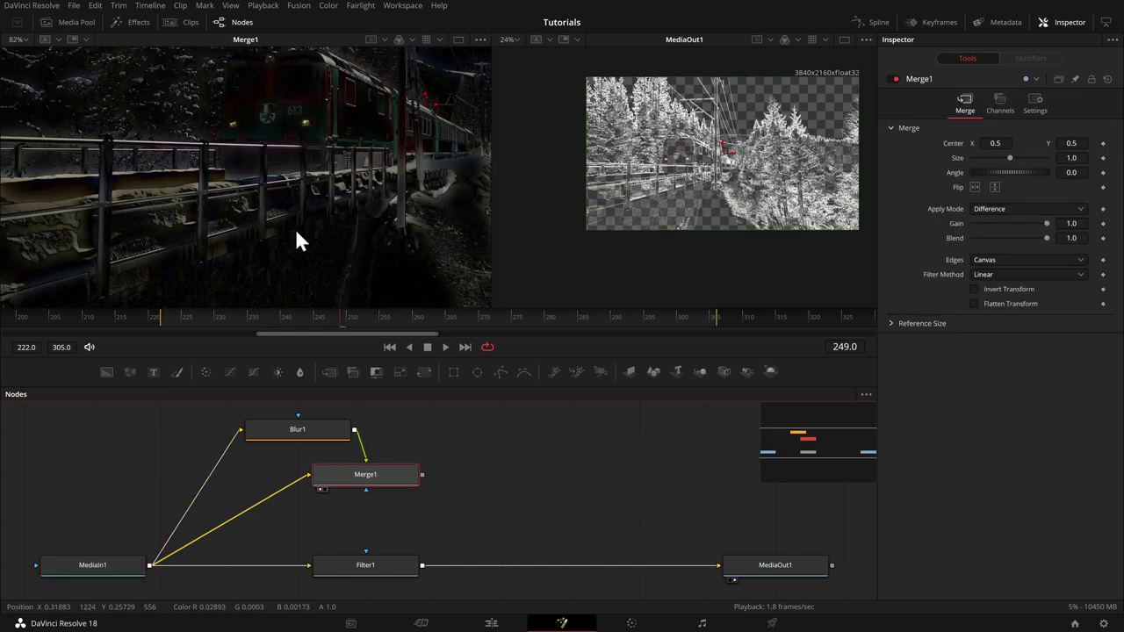
scroll(318, 183, down, 2)
Step: Lower Blur1's Blur Size to about 1.6 and shift Filter1 further right
click(294, 430)
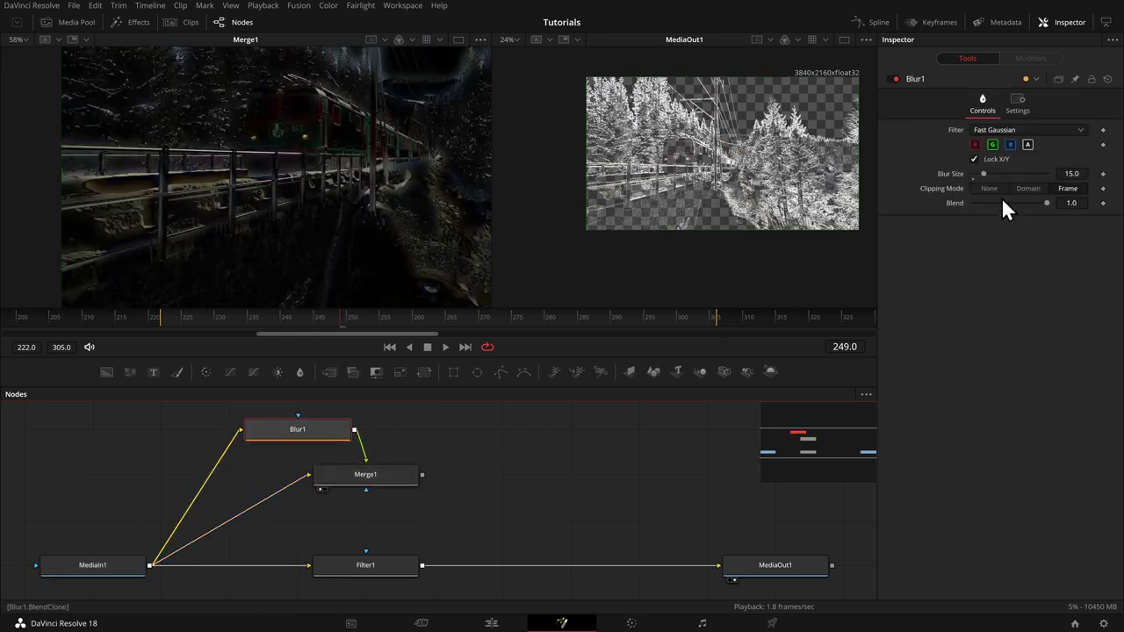
drag(985, 172, 976, 175)
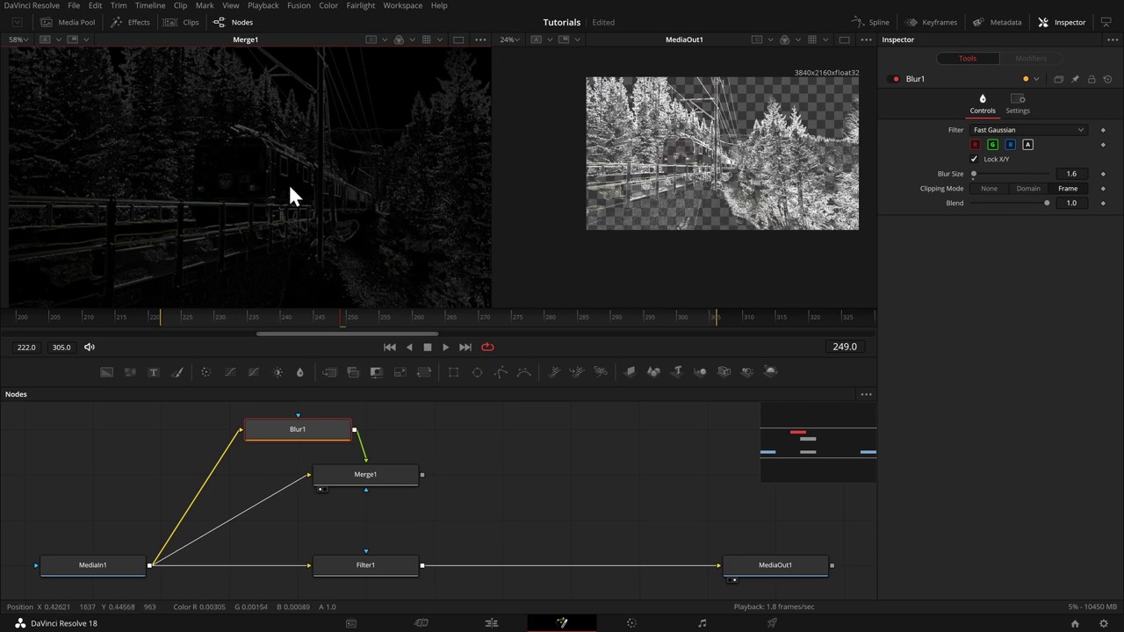
drag(365, 565, 501, 564)
Step: Delete the Blur1 and Merge1 nodes and move Filter1 back left
key(2)
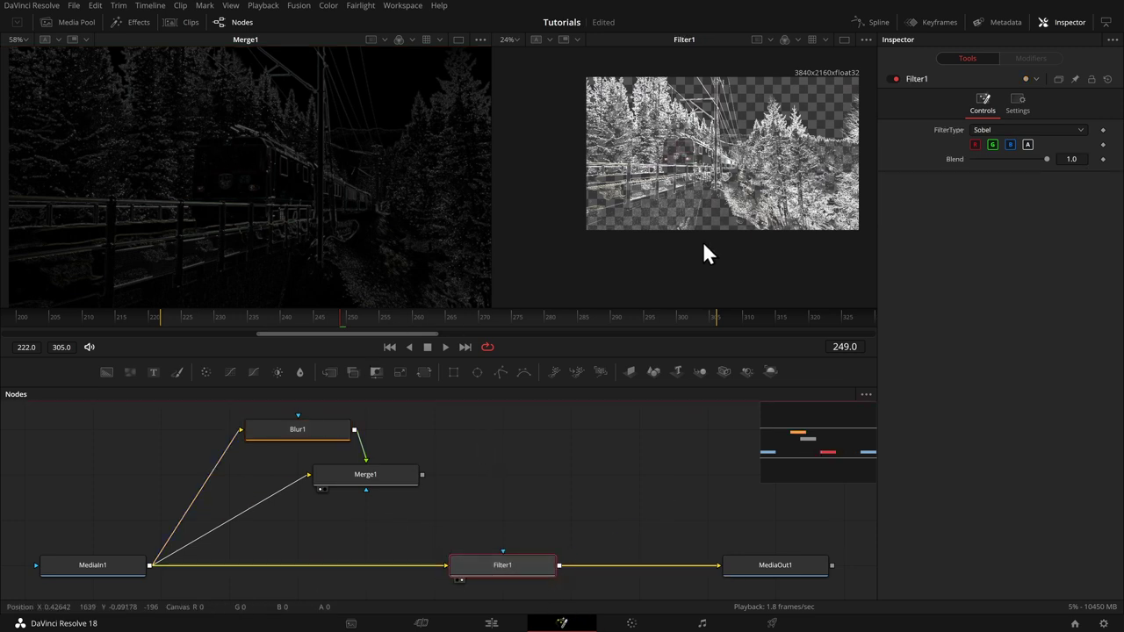
drag(497, 507, 242, 404)
key(Delete)
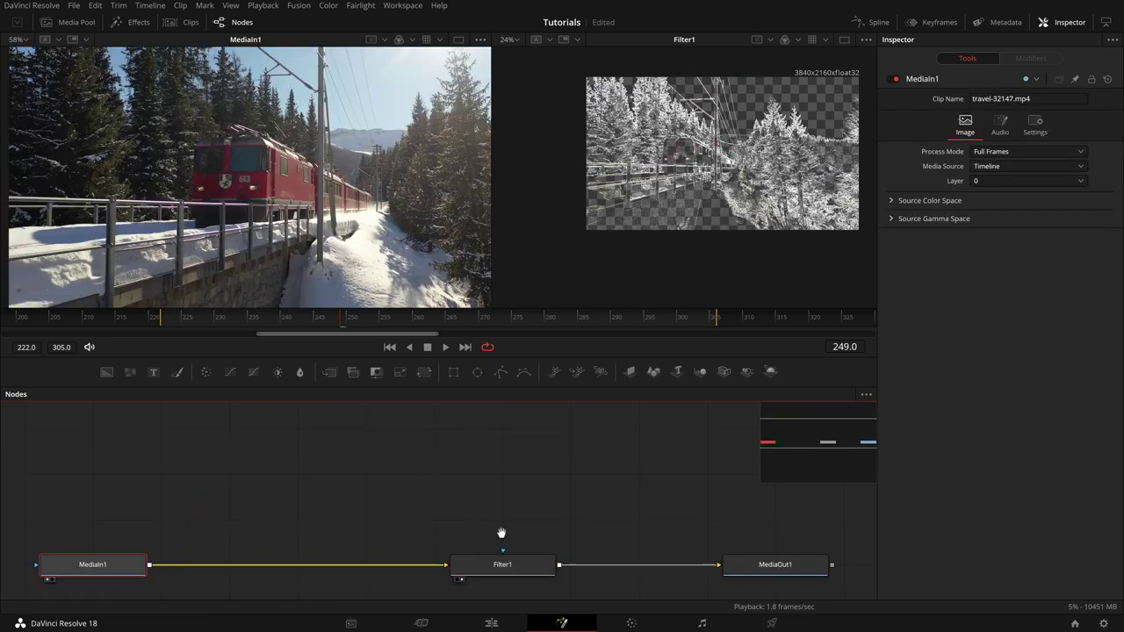
scroll(492, 439, down, 3)
scroll(489, 404, up, 3)
drag(515, 477, 415, 469)
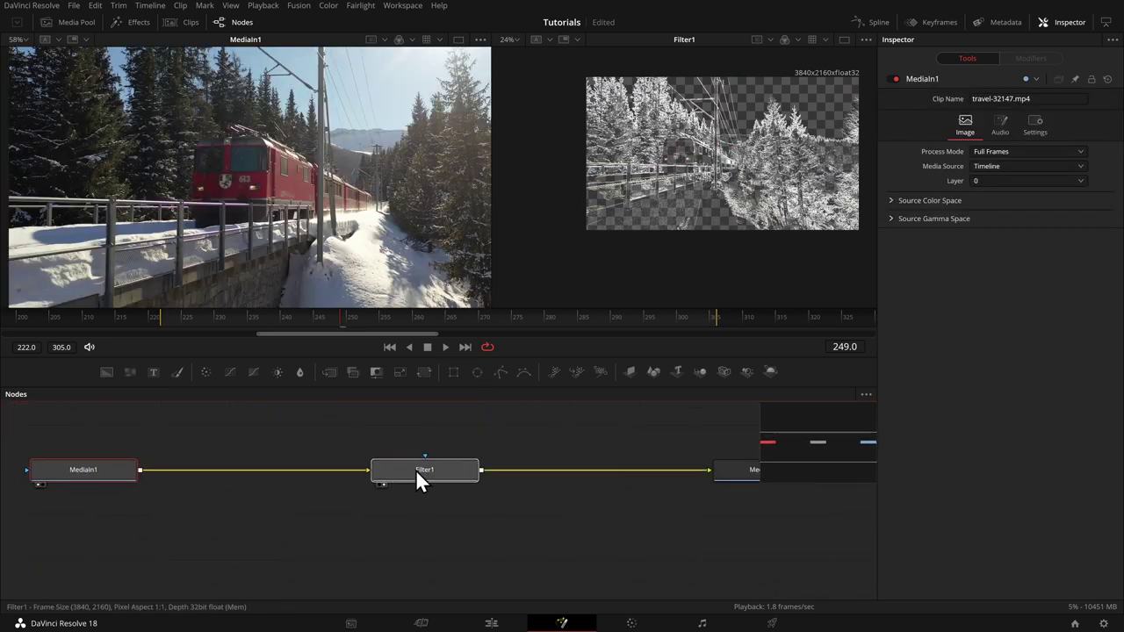
click(354, 523)
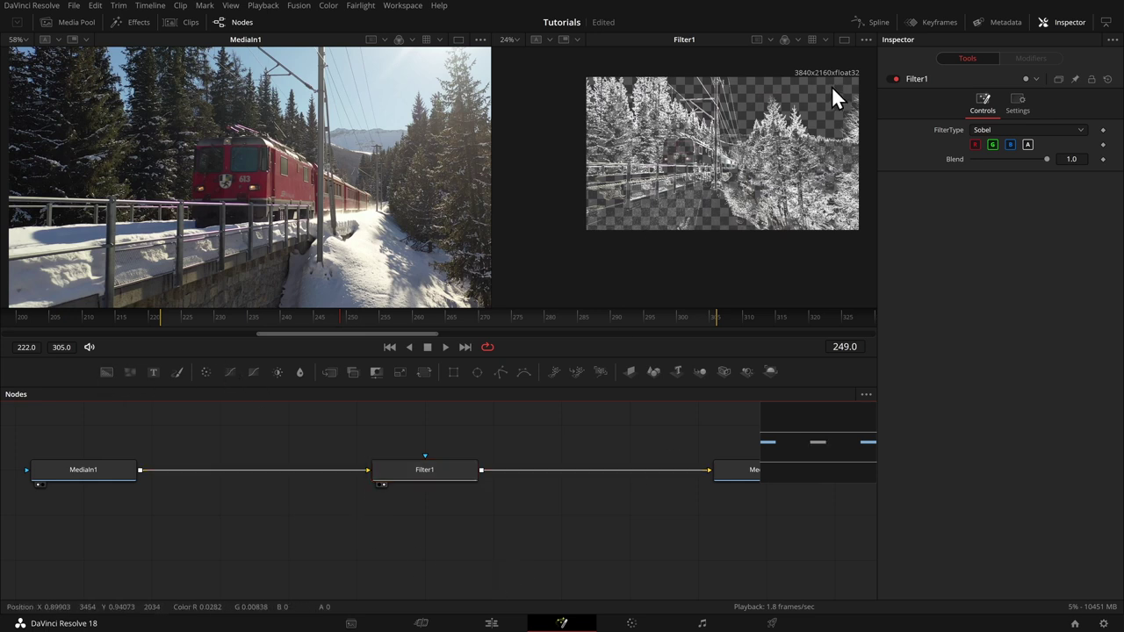
Step: Merge Filter1 over a black Background1 into MediaOut1, then shift MediaOut1 right
click(107, 372)
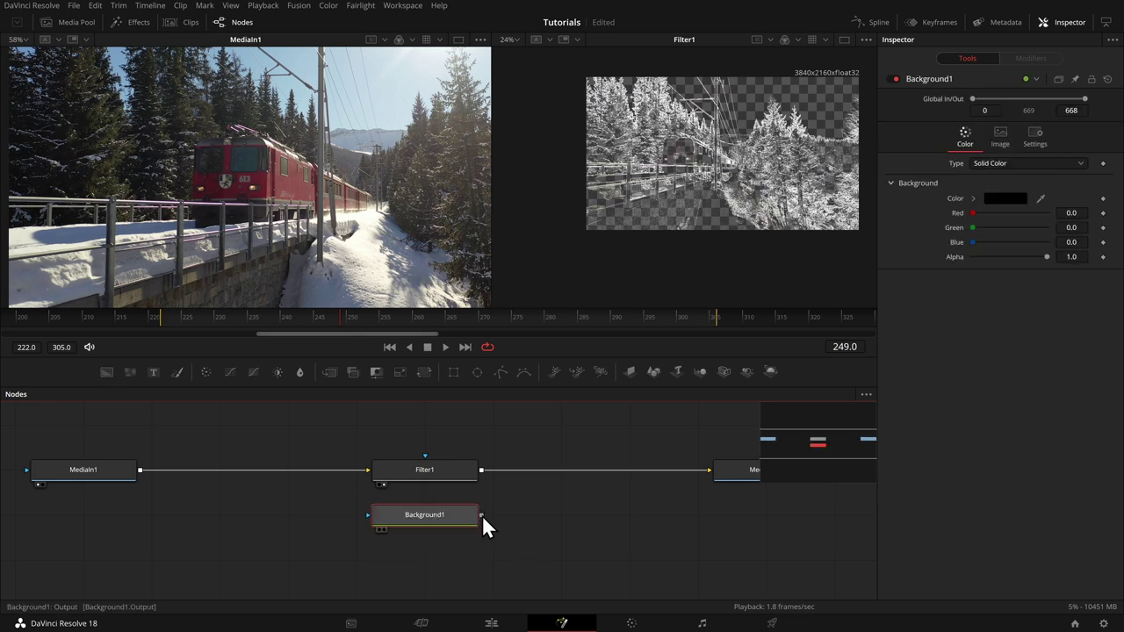
click(330, 371)
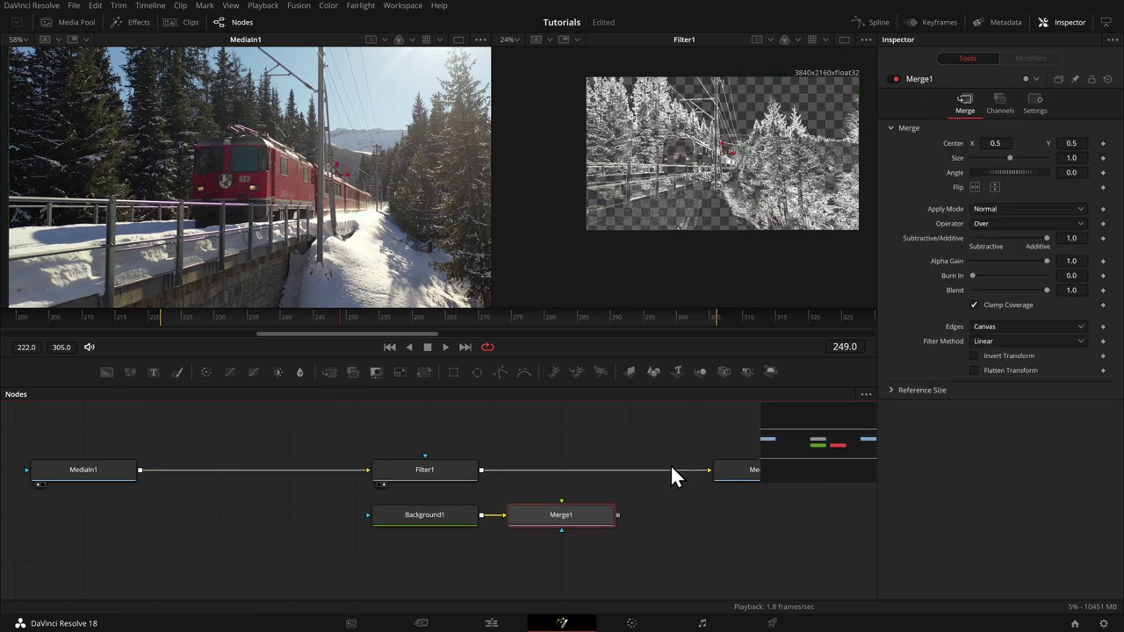
mouse_move(698, 470)
mouse_down()
mouse_move(573, 520)
mouse_move(752, 472)
mouse_move(710, 470)
mouse_up()
click(466, 518)
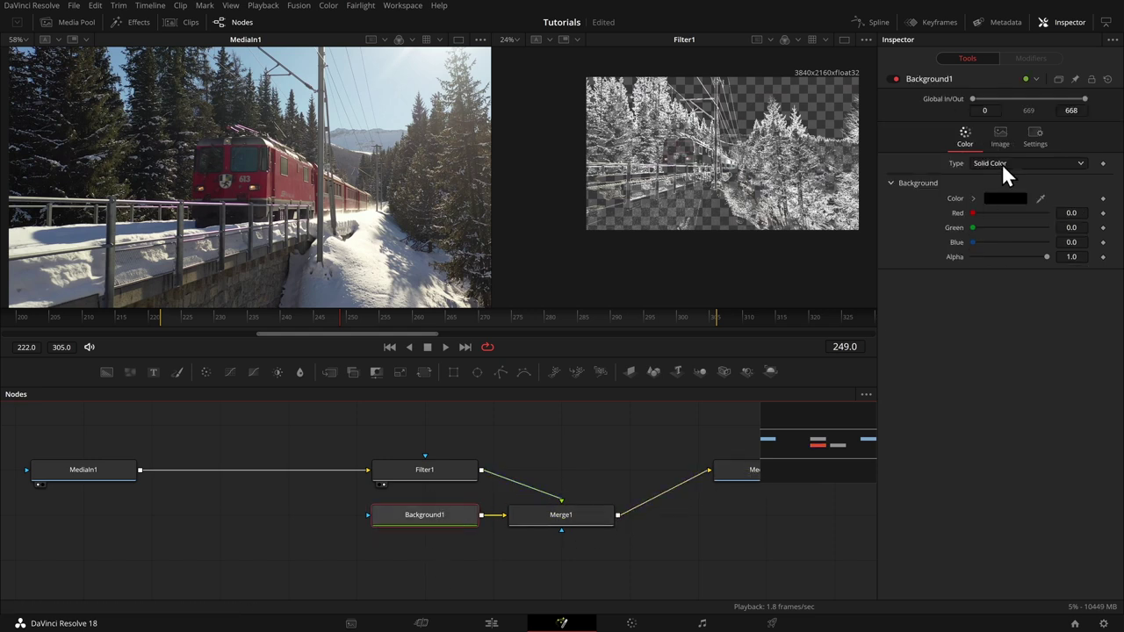
click(752, 479)
key(2)
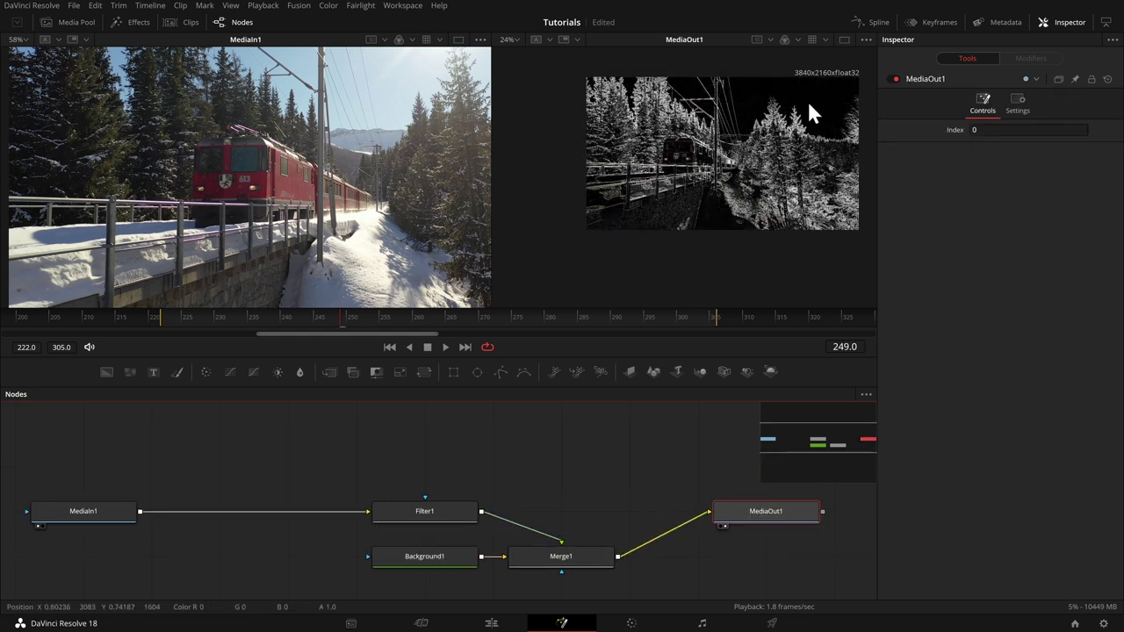
scroll(682, 127, up, 2)
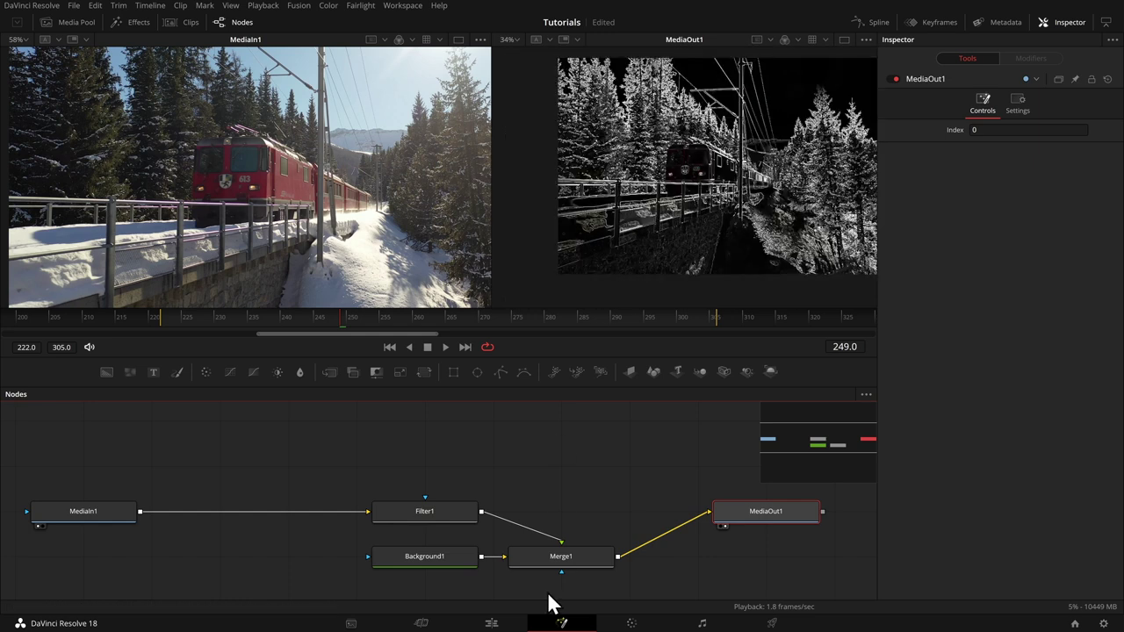
scroll(661, 189, up, 2)
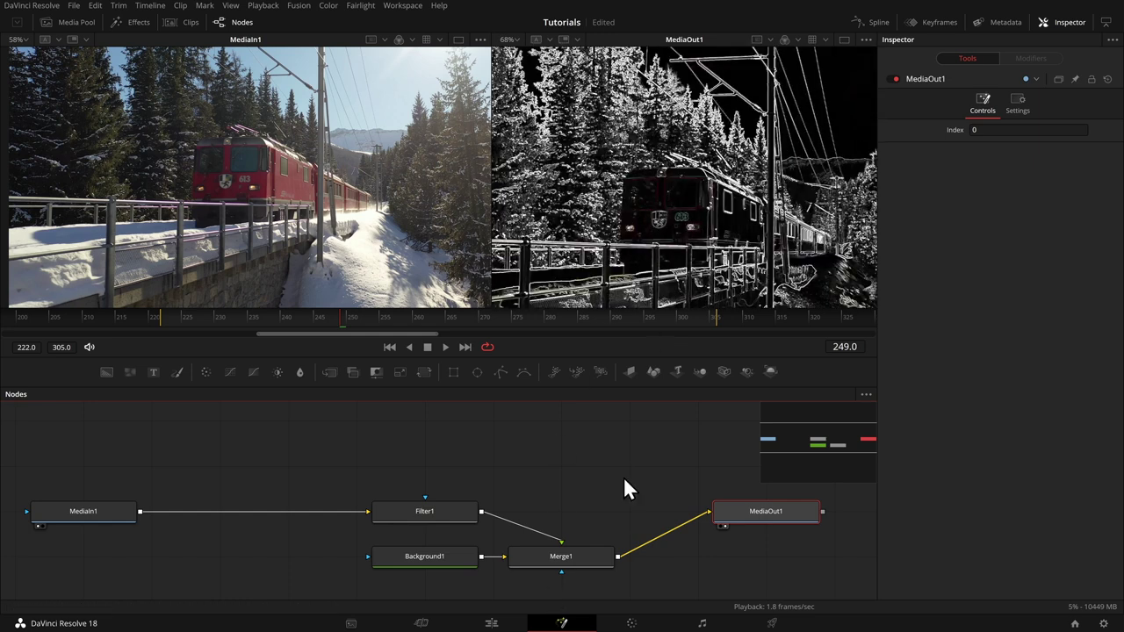
drag(768, 520, 843, 556)
Step: Insert a Brightness/Contrast node after Merge1, set Saturation to 0.0 and try Lift at 1.0
click(603, 563)
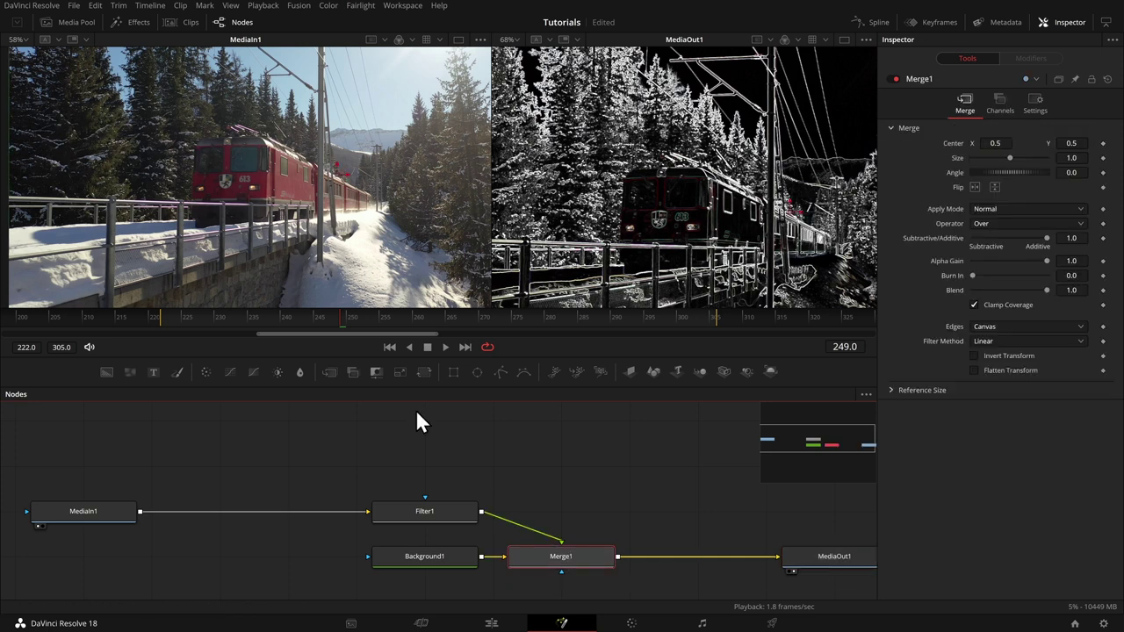
click(276, 373)
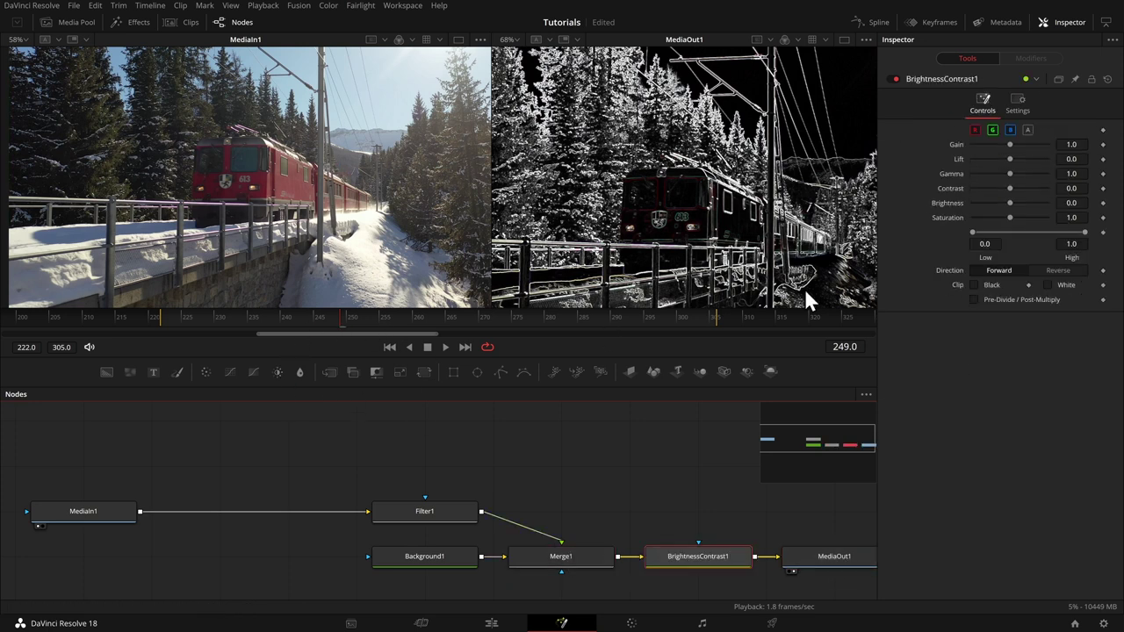
drag(1010, 218, 955, 220)
scroll(702, 144, down, 5)
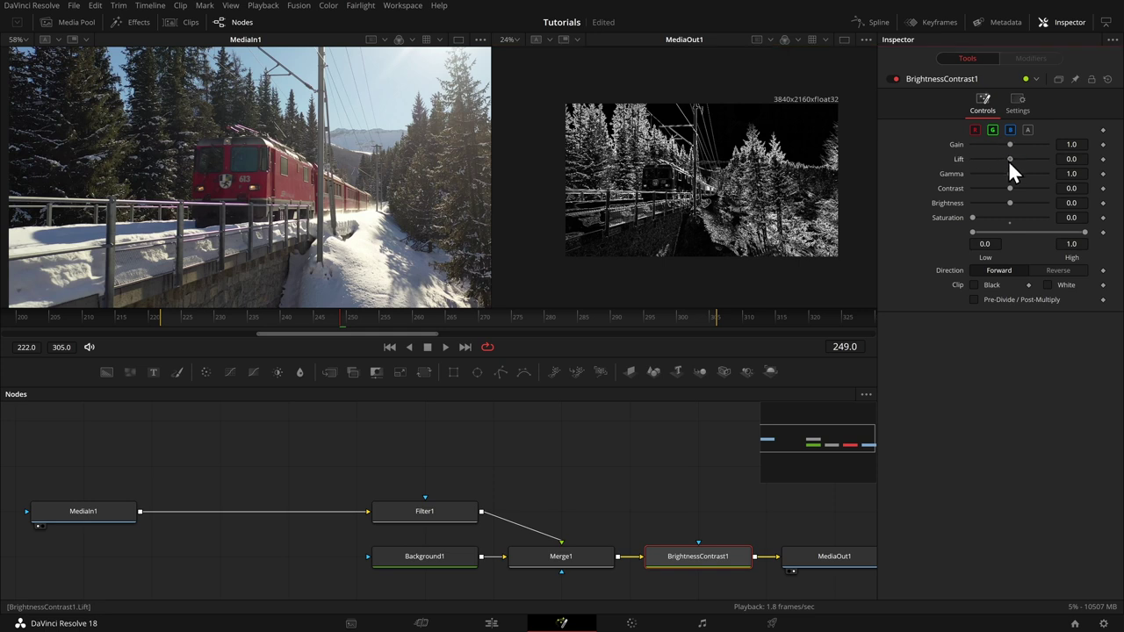
mouse_move(1007, 160)
mouse_down()
mouse_move(1046, 159)
mouse_move(913, 154)
mouse_up()
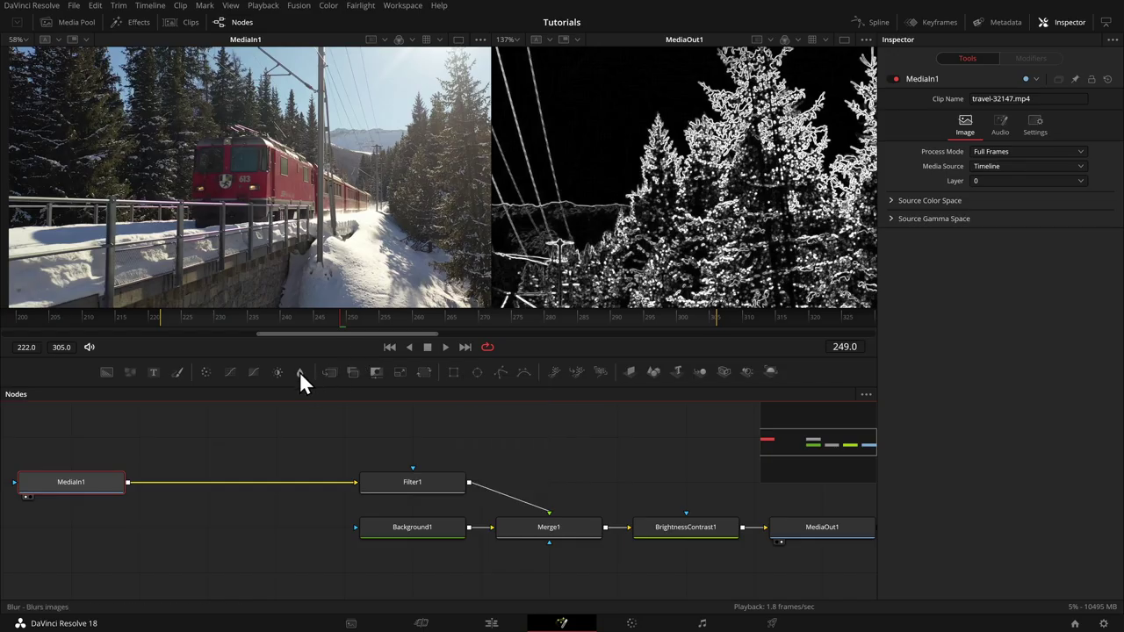
Step: Insert a Blur node after MediaIn1 and view Blur1 in the left viewer
click(300, 372)
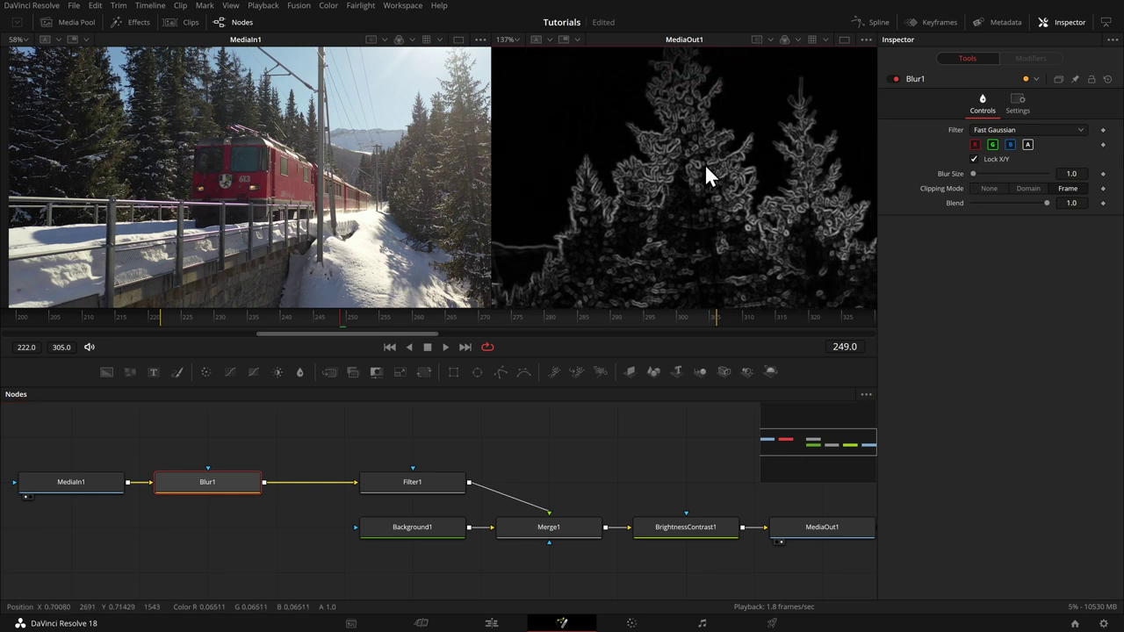
drag(186, 482, 392, 285)
scroll(269, 183, up, 5)
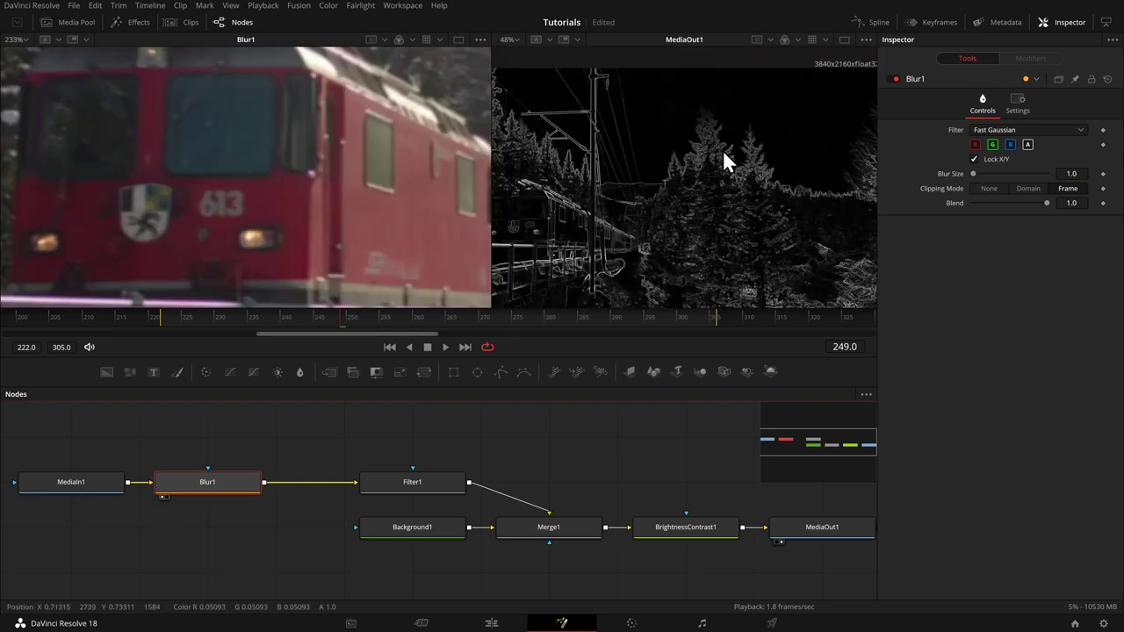
scroll(599, 201, up, 1)
drag(597, 188, 659, 121)
Step: Set Blur Size to 4.0 and raise BrightnessContrast1's Gamma to 3.16
drag(1070, 175, 1078, 175)
scroll(730, 179, down, 4)
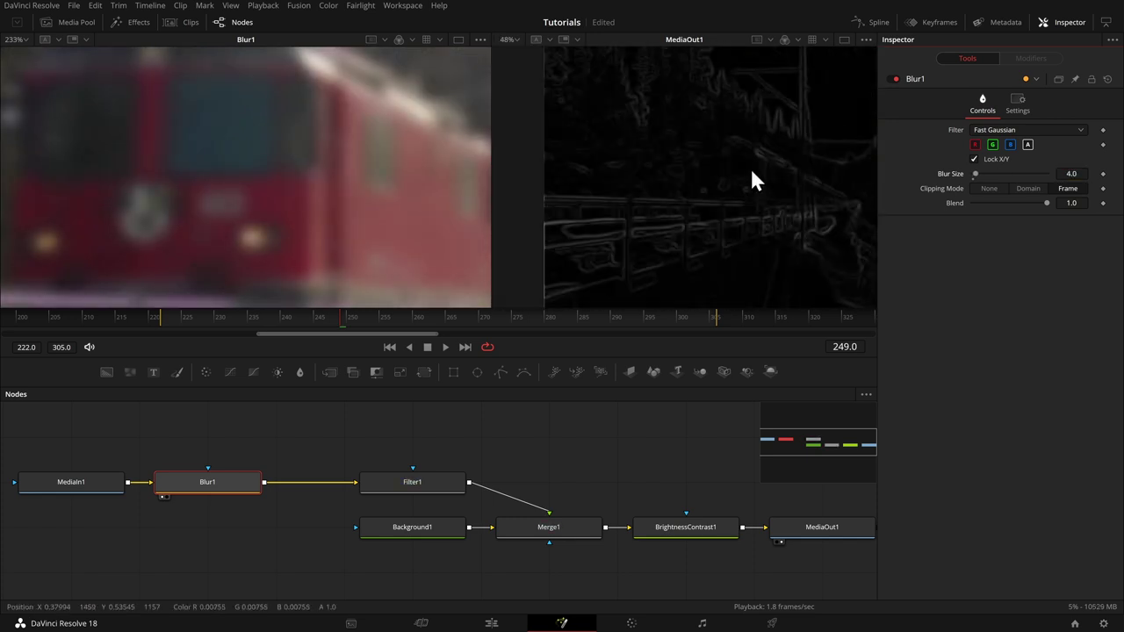
key(ctrl+f)
key(ctrl+f)
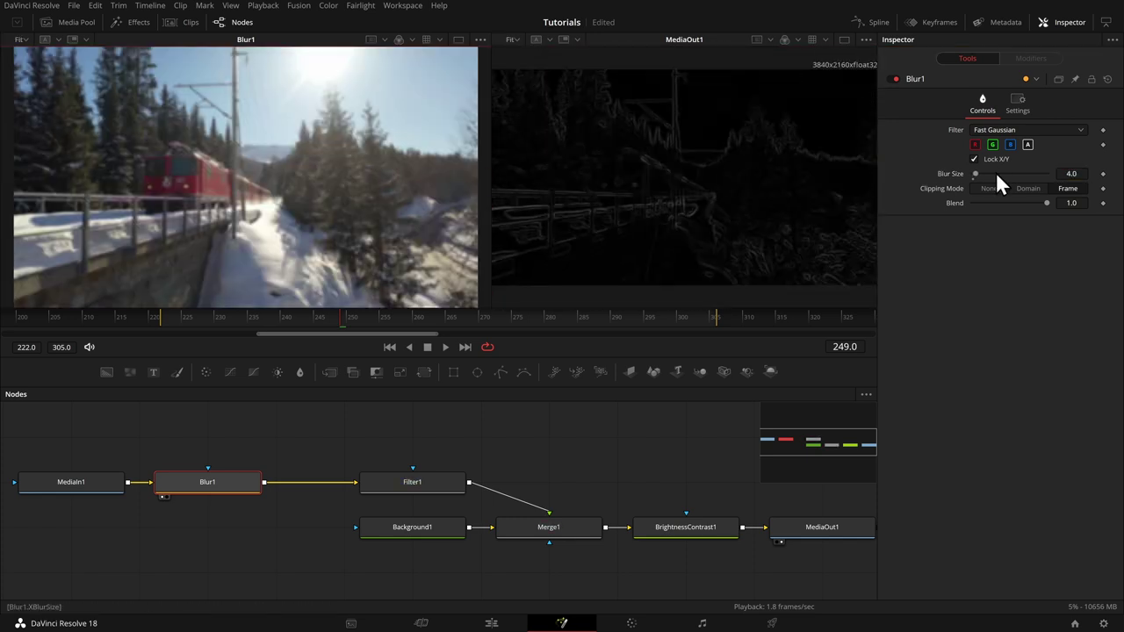
drag(981, 173, 977, 171)
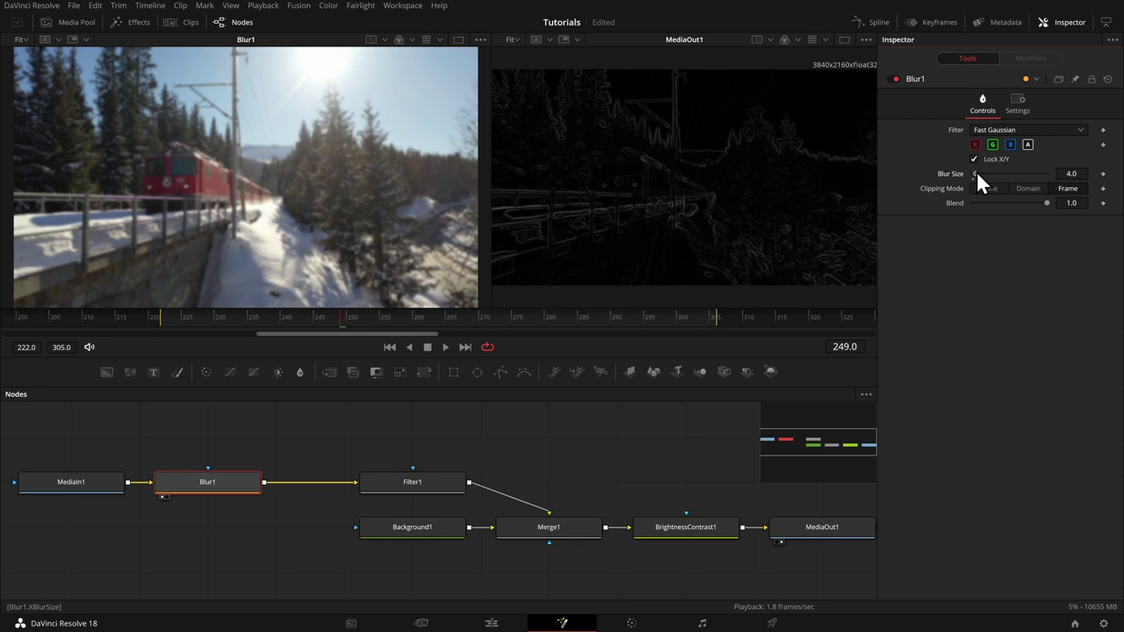
click(653, 531)
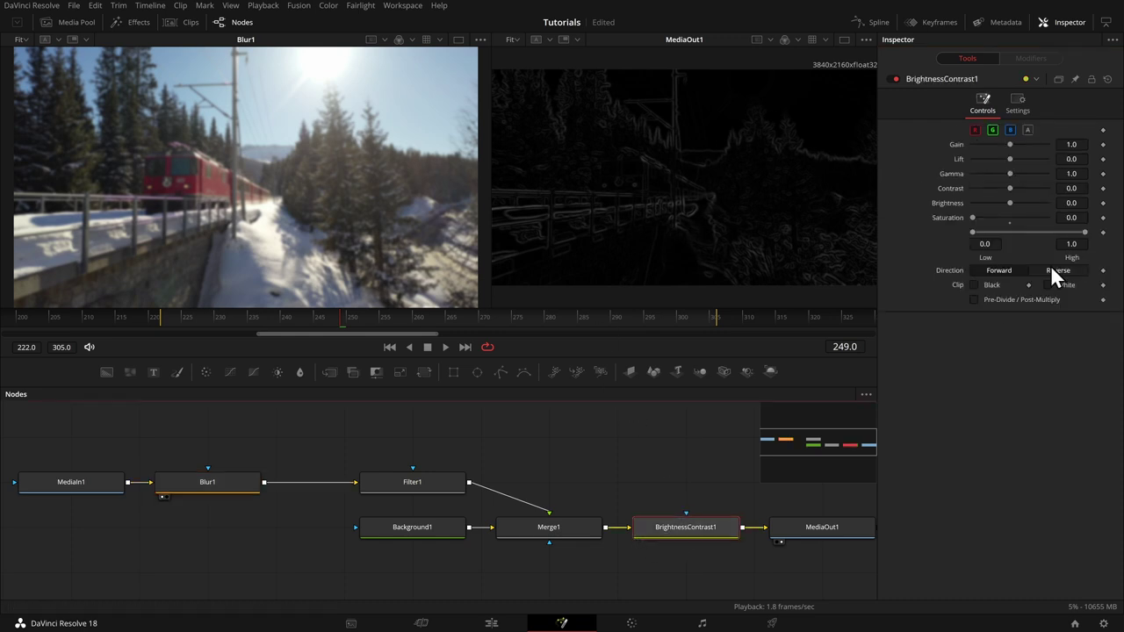
drag(1010, 173, 1029, 172)
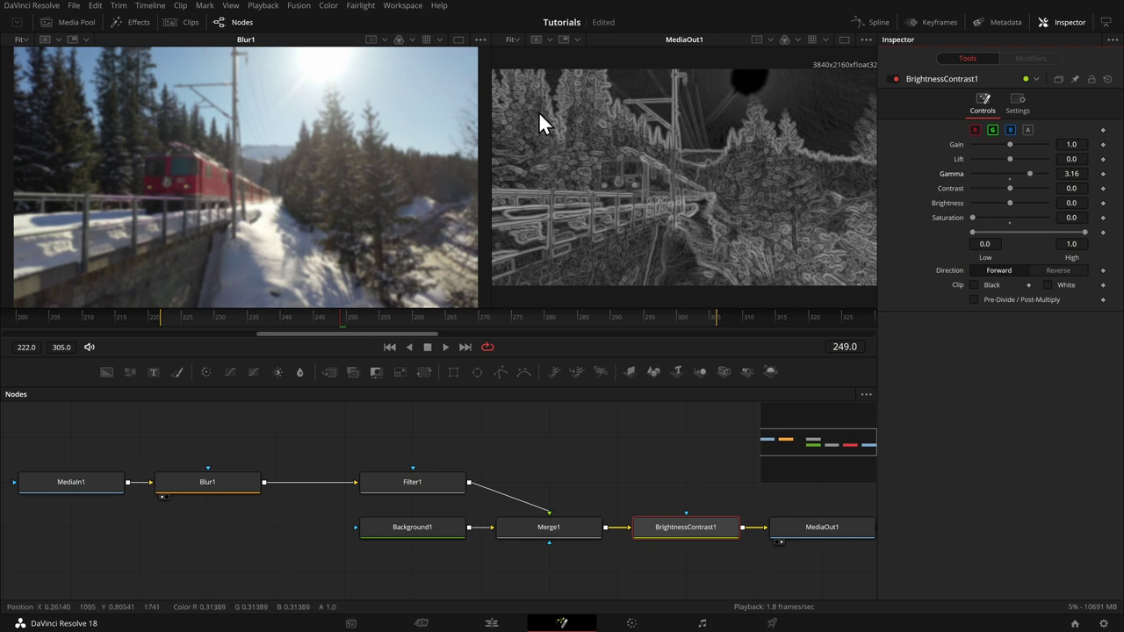
Step: Reset Gamma to 1.0 and disable Blur1 in the Inspector
double_click(1011, 179)
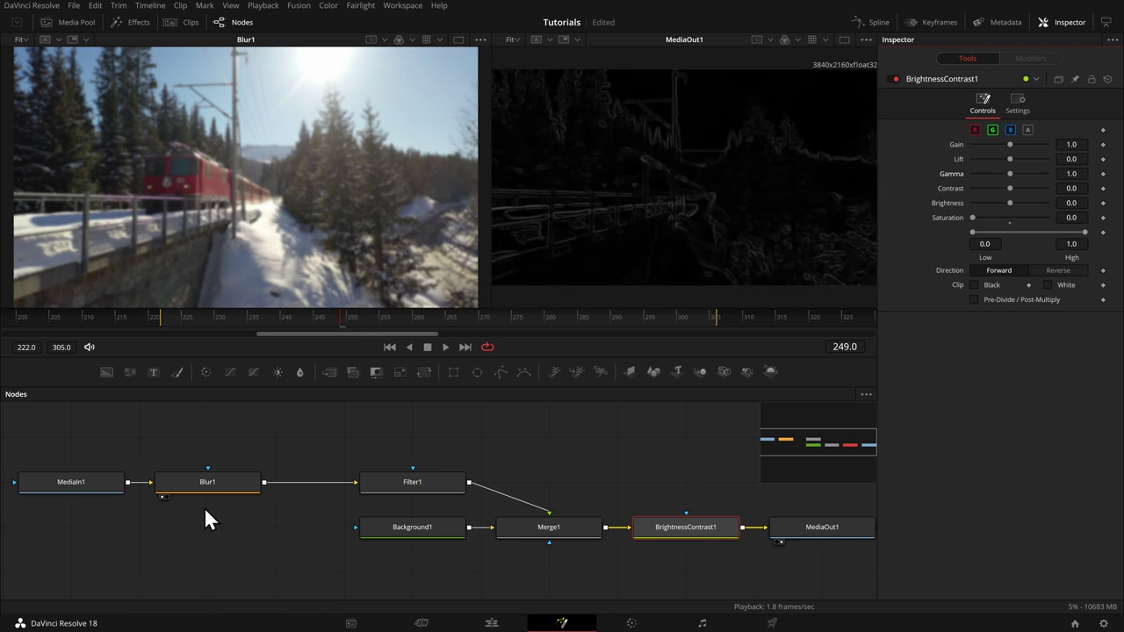
click(248, 489)
click(896, 78)
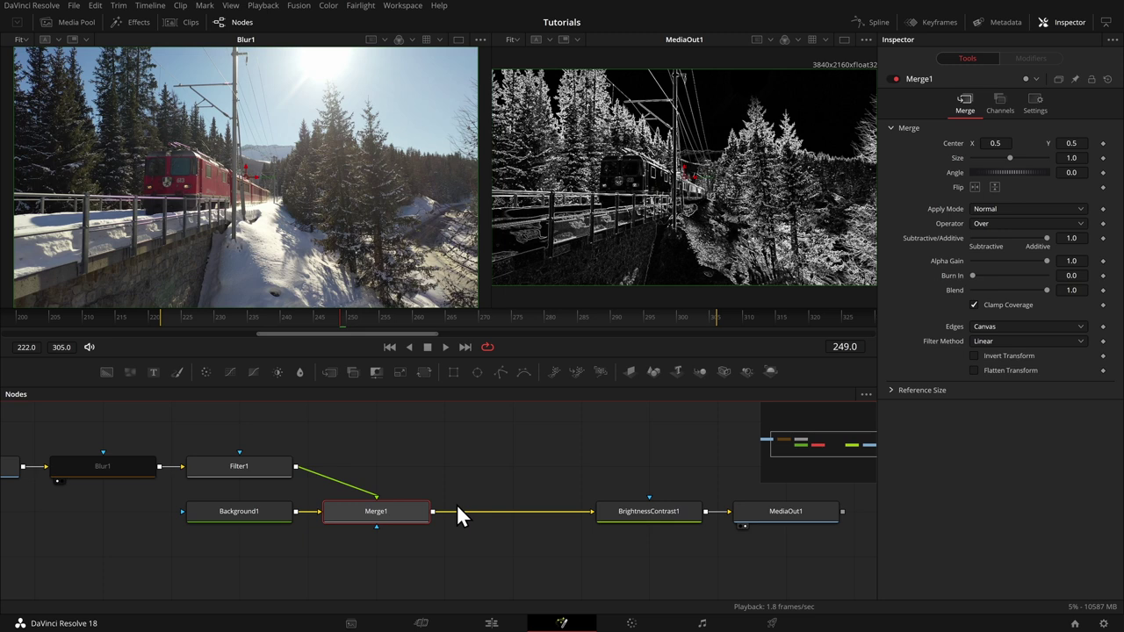
Step: Add an Unsharp Mask after Merge1 via the UNSH search, leaving Gain at 1.0
key(shift+space)
text(UNSH)
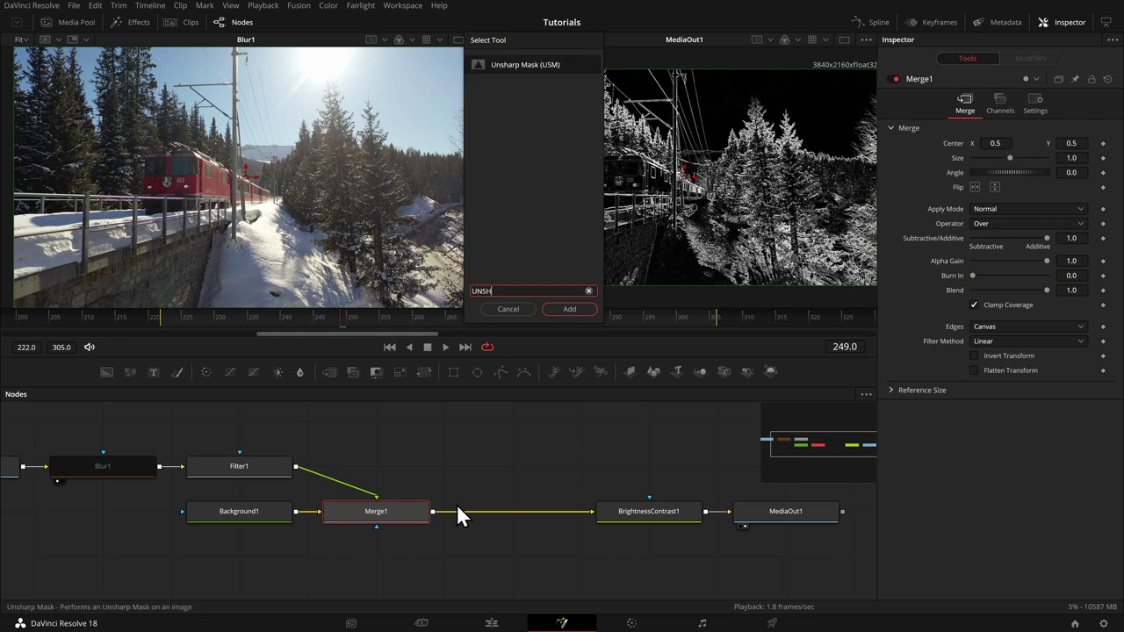
key(Return)
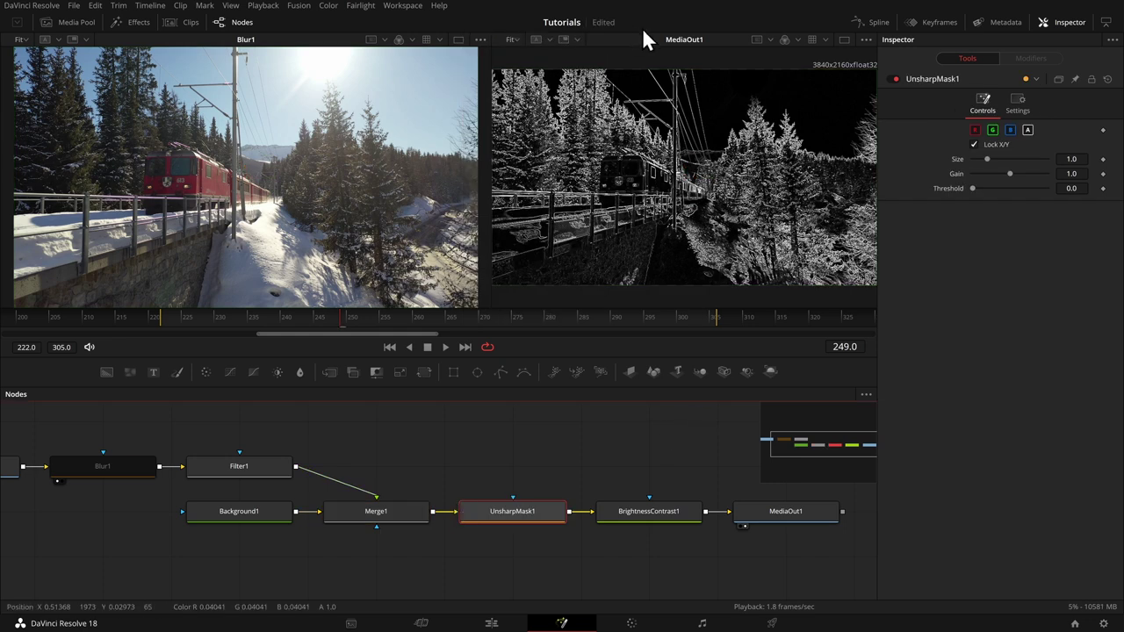
scroll(763, 110, up, 10)
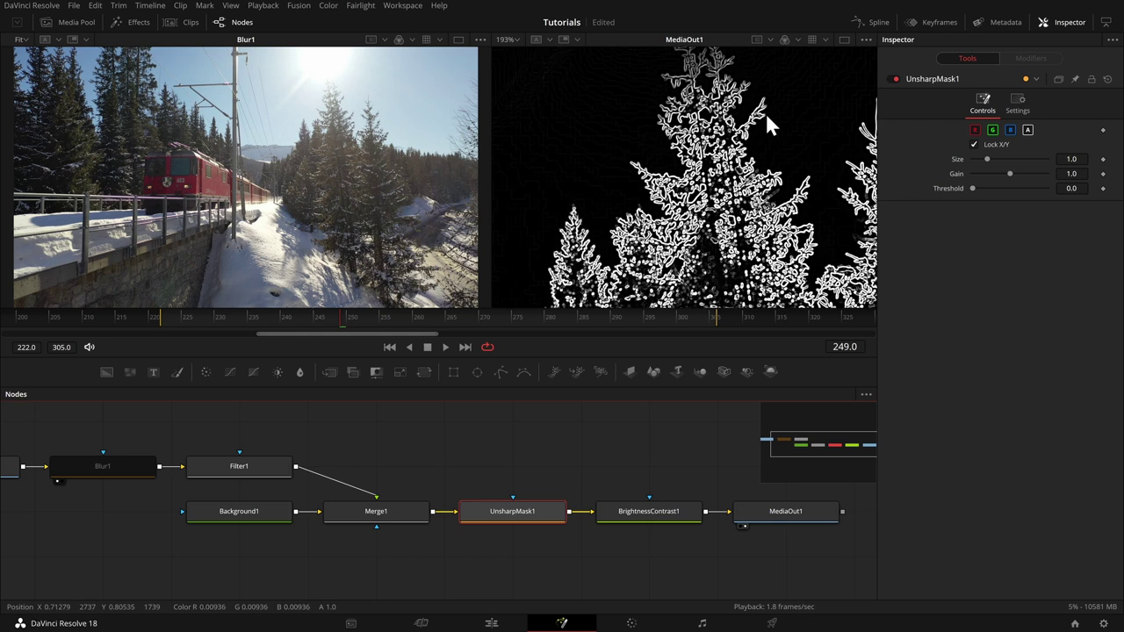
mouse_move(1016, 177)
mouse_down()
mouse_move(956, 176)
mouse_move(1019, 173)
mouse_move(970, 158)
mouse_move(1040, 160)
mouse_move(942, 159)
mouse_move(1028, 160)
mouse_up()
double_click(1007, 180)
Step: Set the Unsharp Mask Size to 4.803 to thicken the edge lines
scroll(799, 123, down, 1)
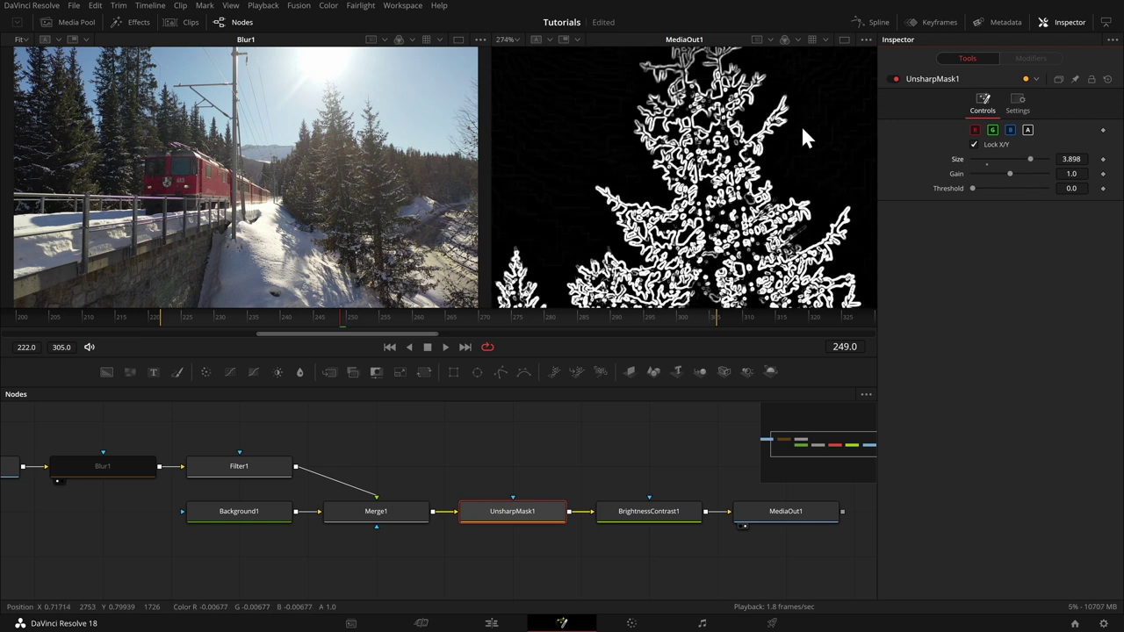
scroll(800, 123, right, 5)
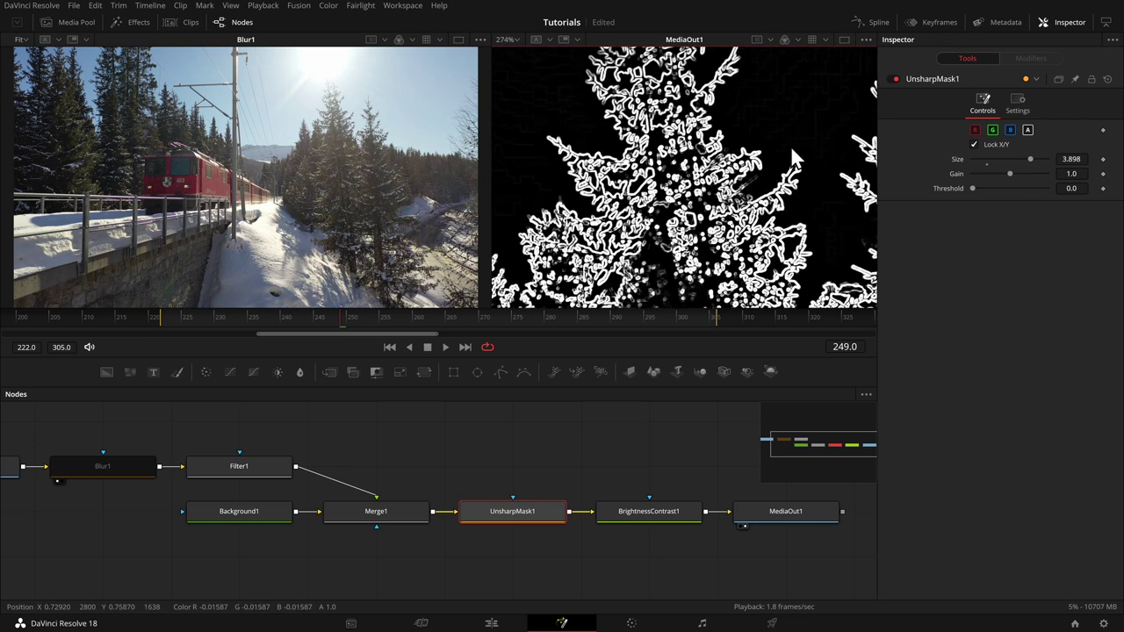
scroll(676, 140, up, 2)
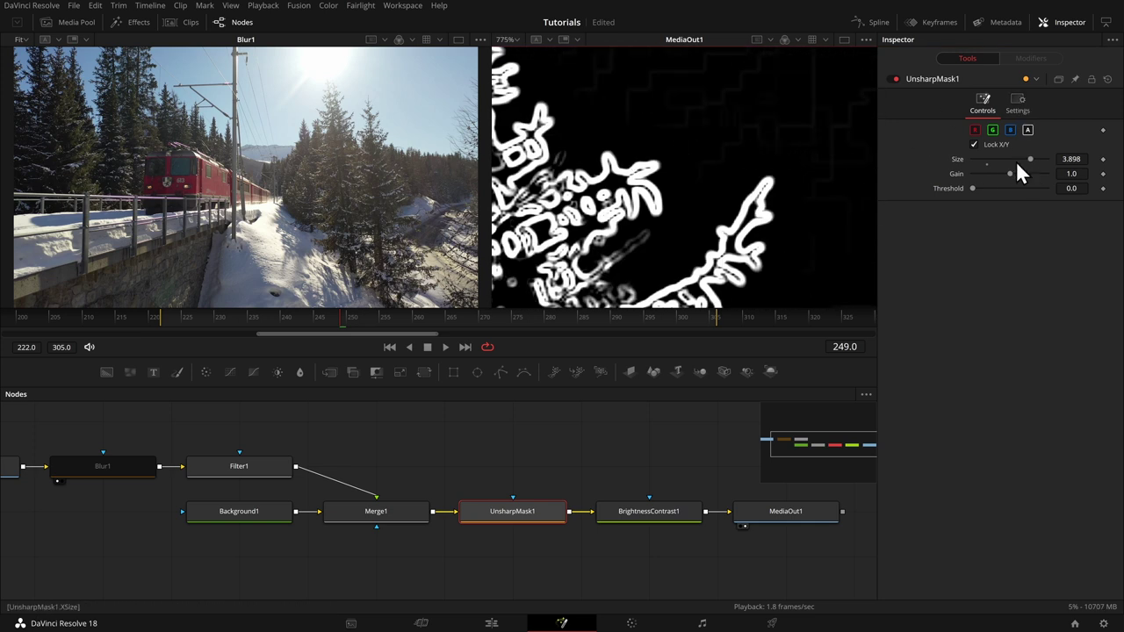
mouse_move(1029, 159)
mouse_down()
mouse_move(955, 159)
mouse_move(1037, 160)
mouse_up()
scroll(732, 115, down, 3)
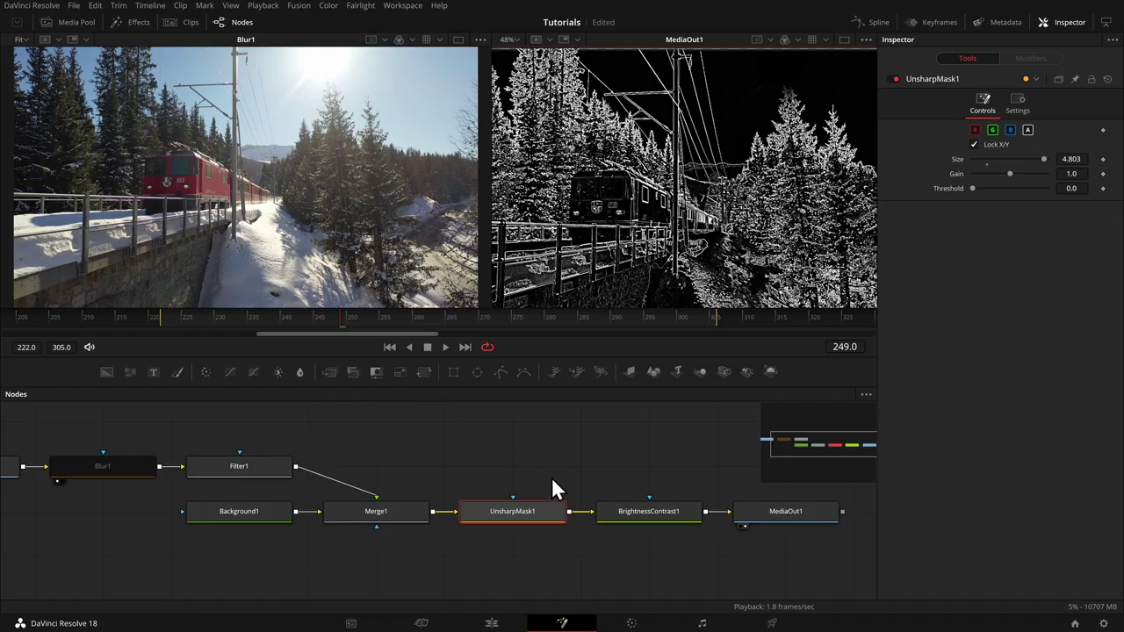
Step: Add an ImagePlane3D fed by MediaIn1 and render it through a new Renderer3D1 in the right viewer
drag(553, 464, 601, 535)
drag(629, 373, 560, 462)
drag(499, 506, 523, 484)
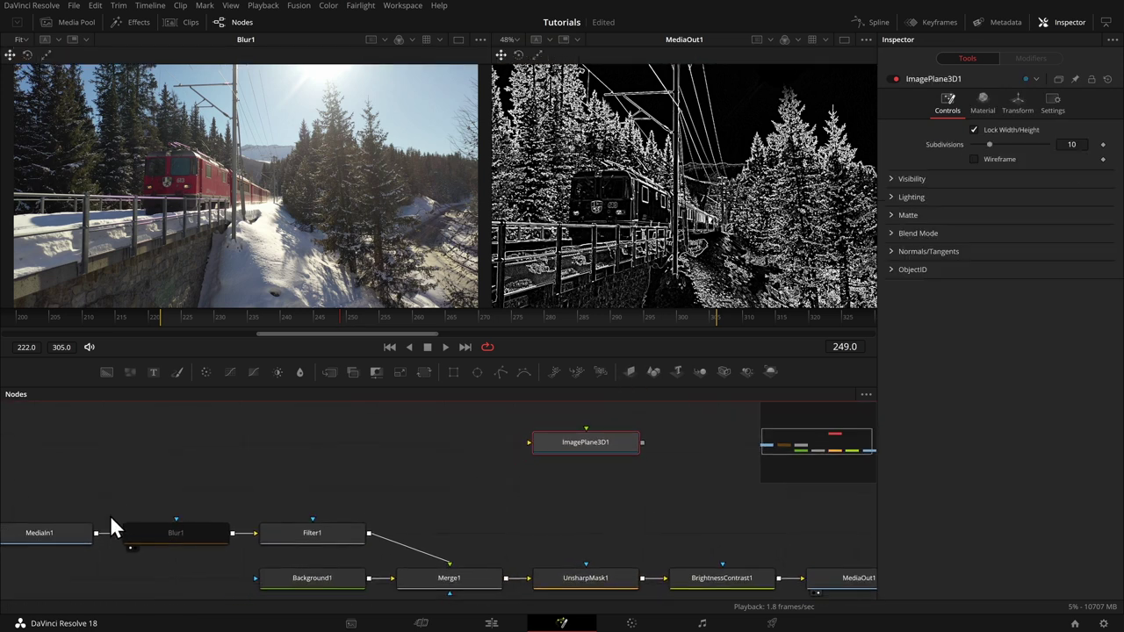
drag(96, 533, 342, 225)
scroll(349, 199, up, 3)
click(767, 369)
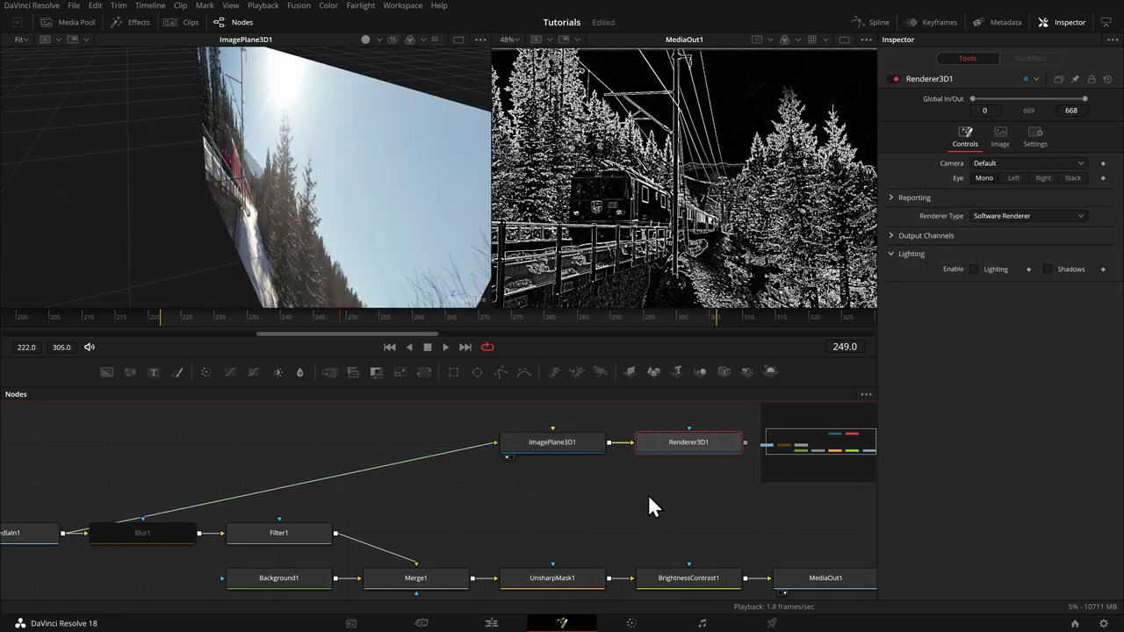
key(2)
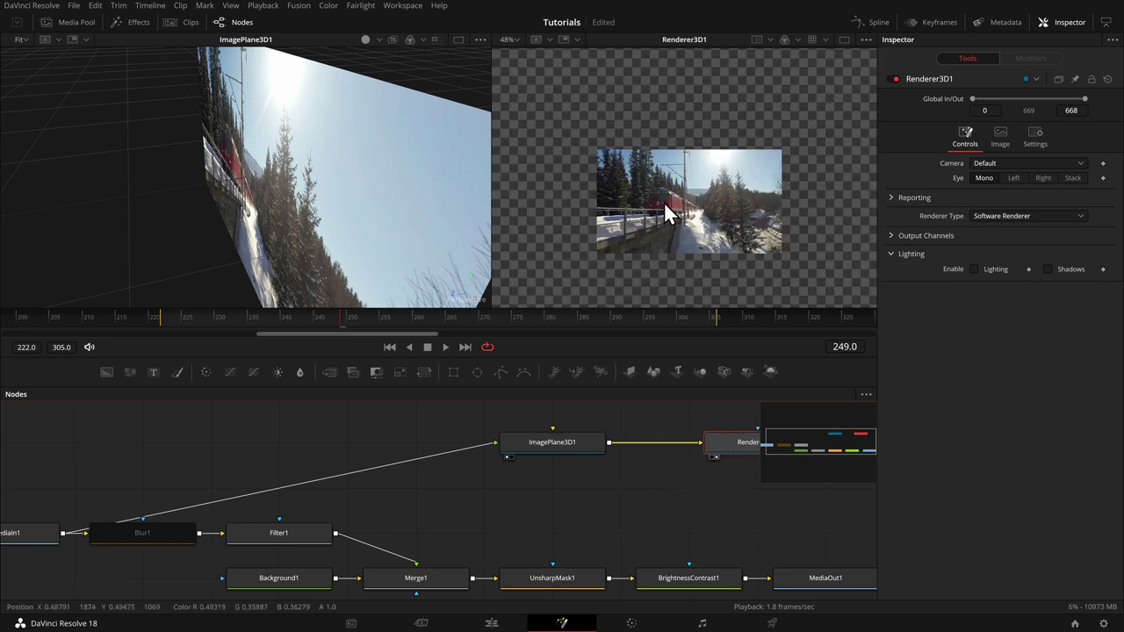
scroll(332, 211, down, 3)
Step: Push ImagePlane3D1's Z translation to 1.323062 so the clip fills the render
click(540, 442)
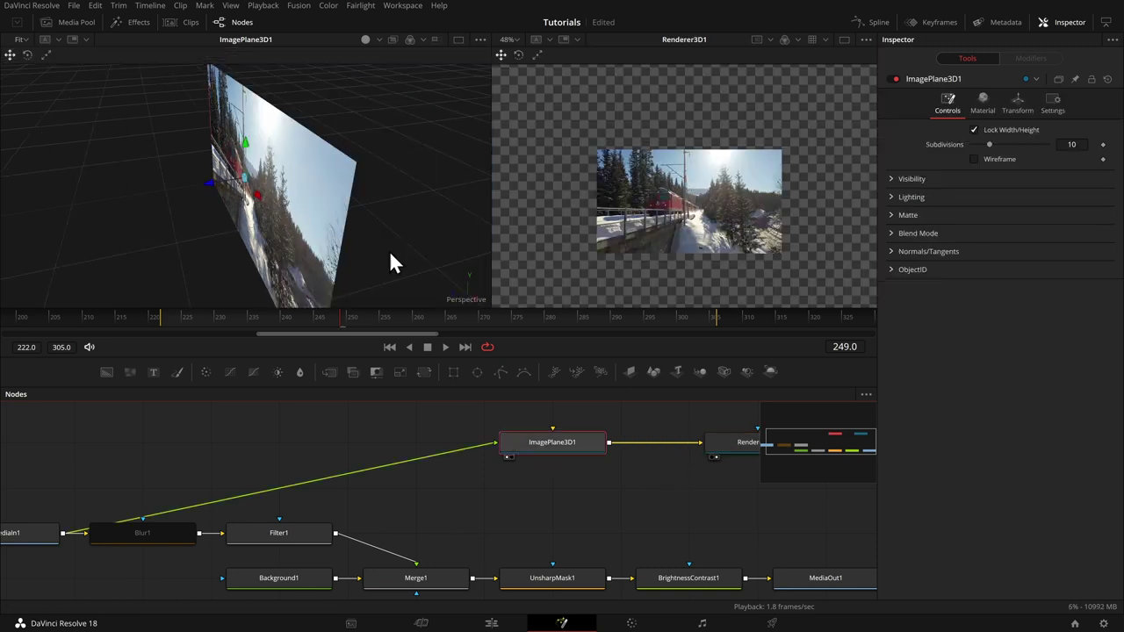
click(1020, 108)
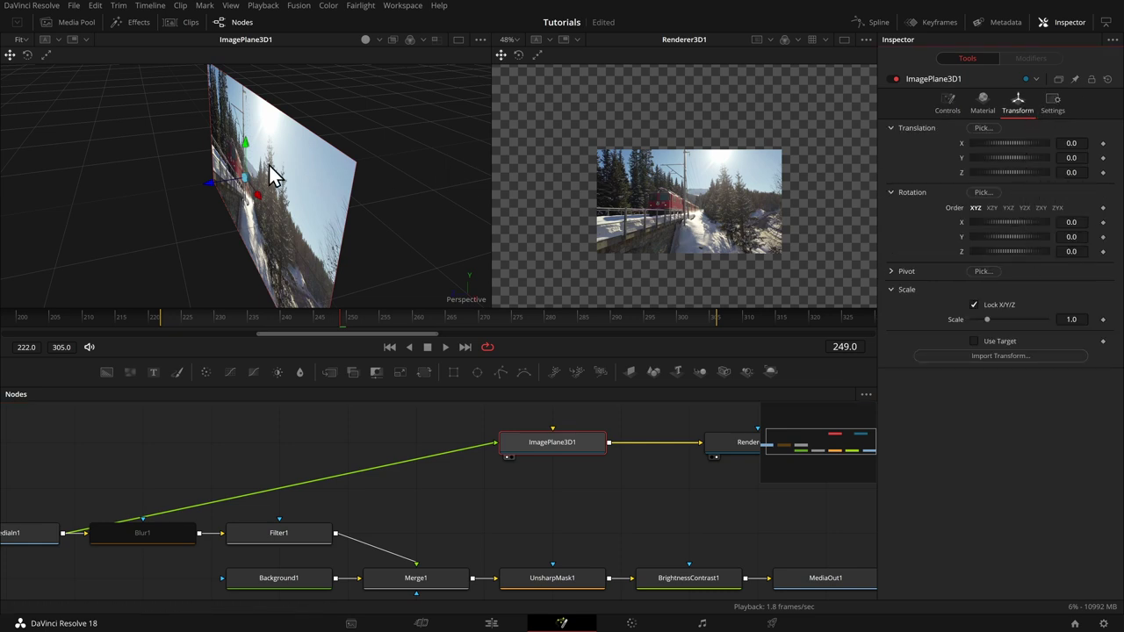
scroll(273, 176, down, 2)
scroll(665, 200, down, 2)
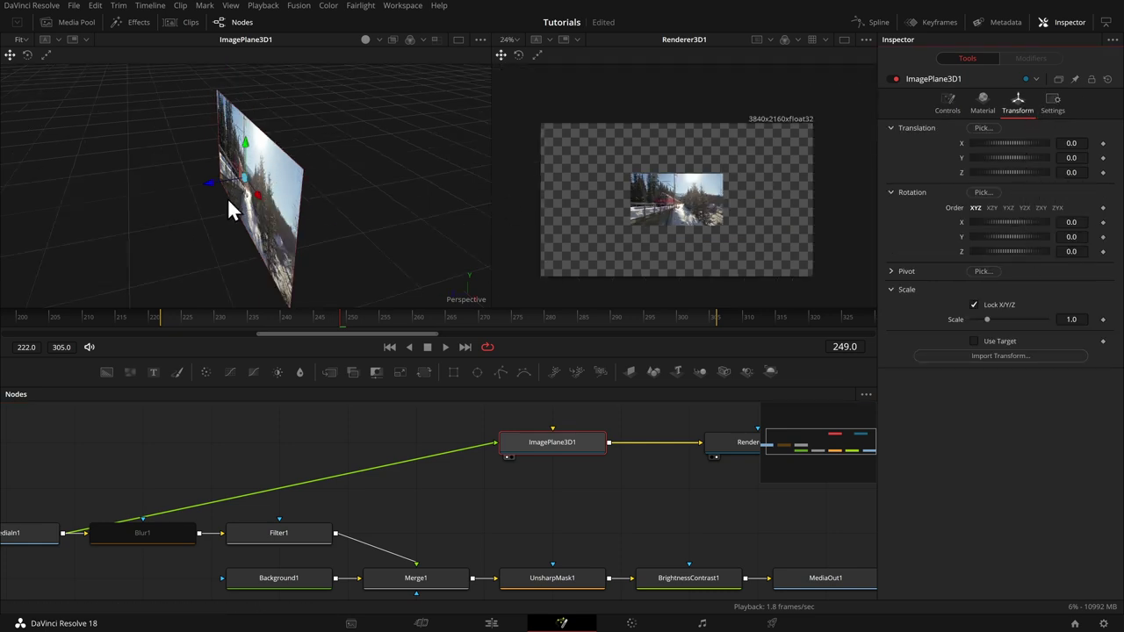
drag(210, 185, 2, 220)
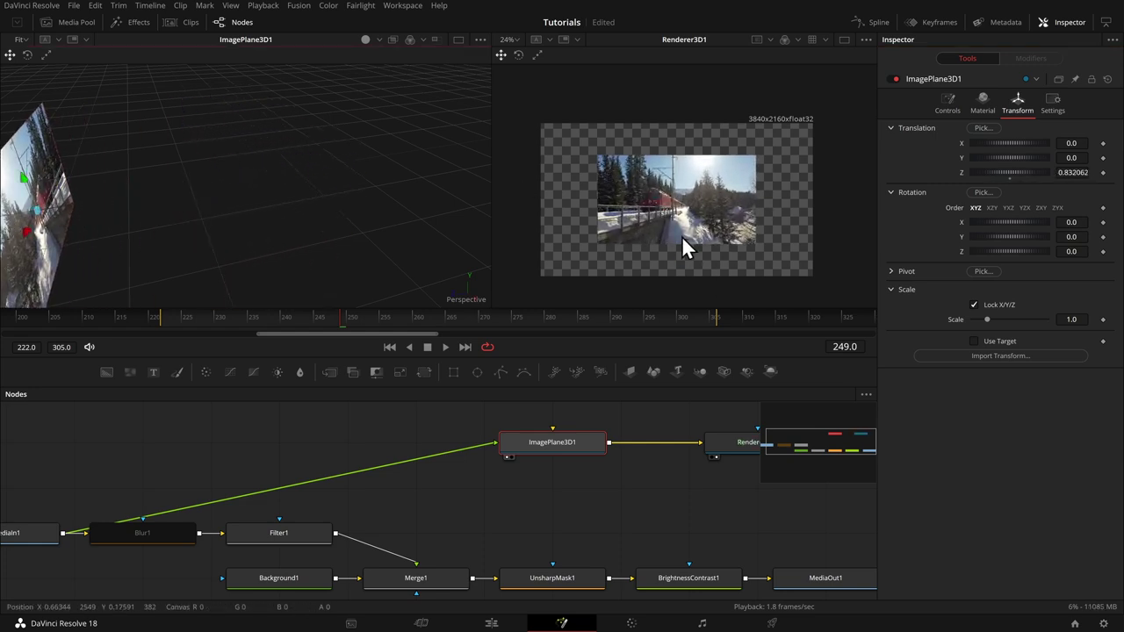
drag(713, 441, 638, 449)
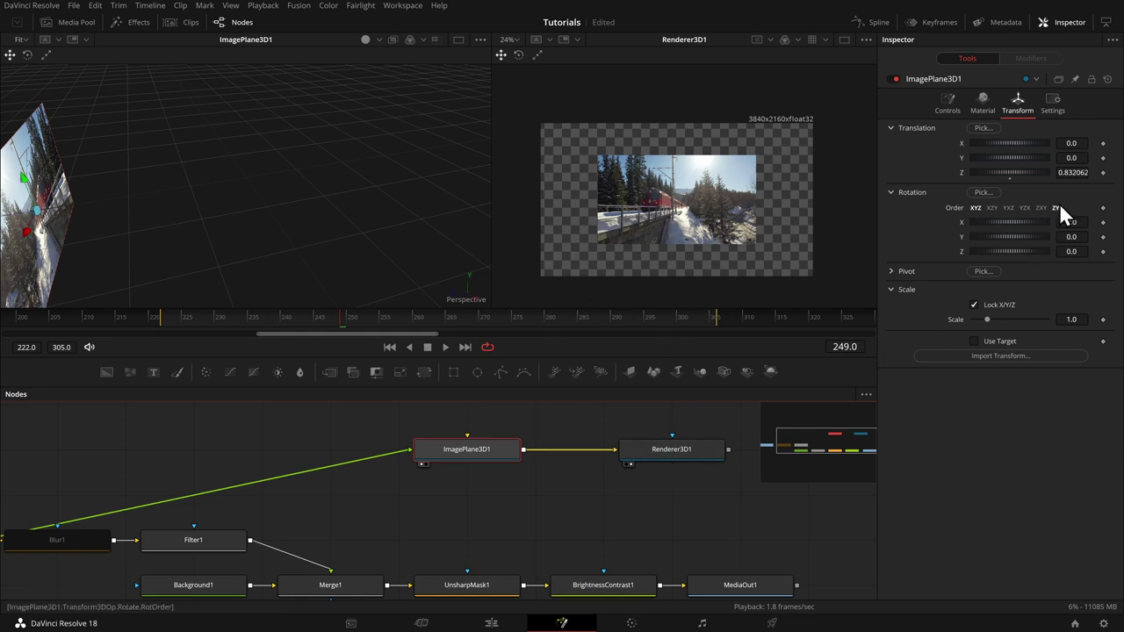
drag(1072, 172, 1113, 172)
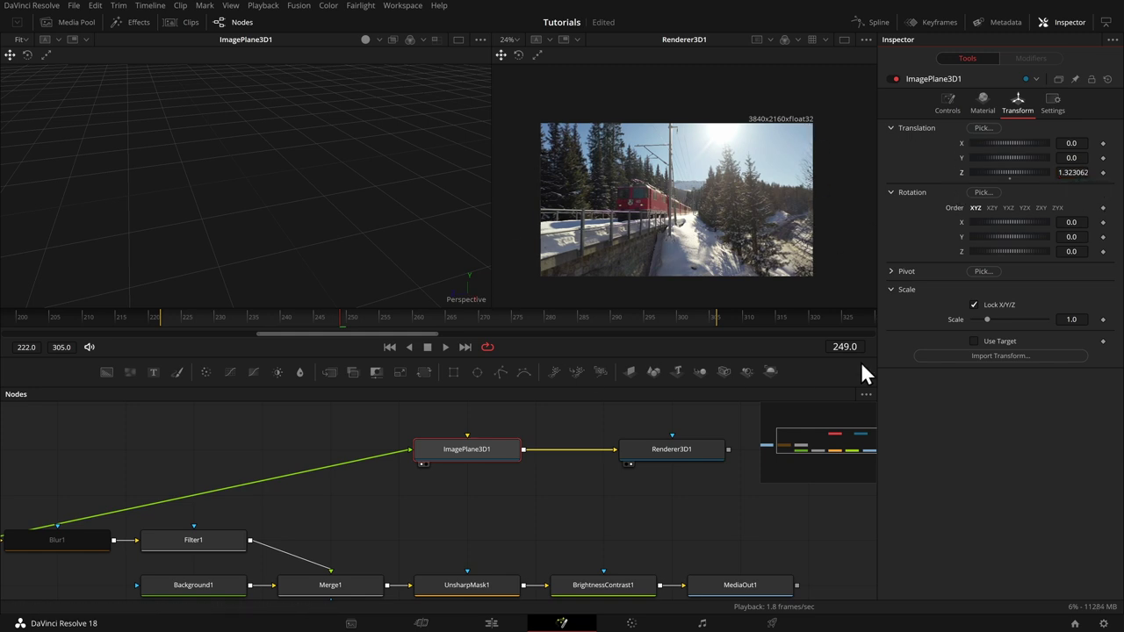
drag(538, 519, 643, 479)
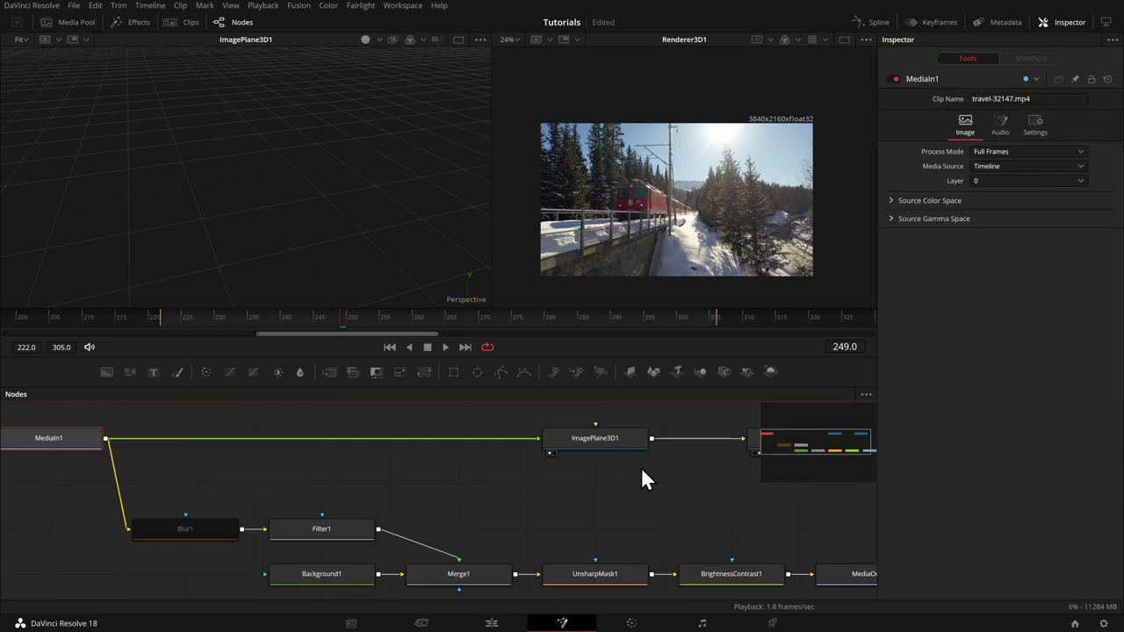
Step: Select ImagePlane3D1 and orbit the 3D view to see the train clip above the grid
click(598, 440)
drag(89, 179, 187, 175)
drag(699, 463, 567, 458)
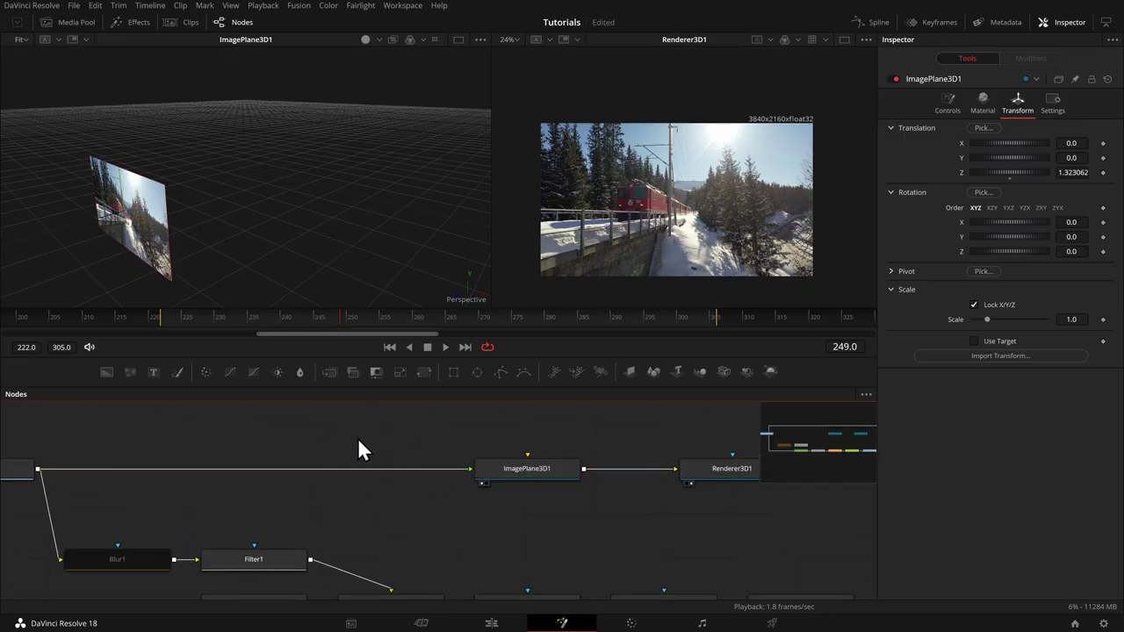
Step: Add a Blinn material and wire Blinn1 into ImagePlane3D1's material input
key(shift+space)
text(B)
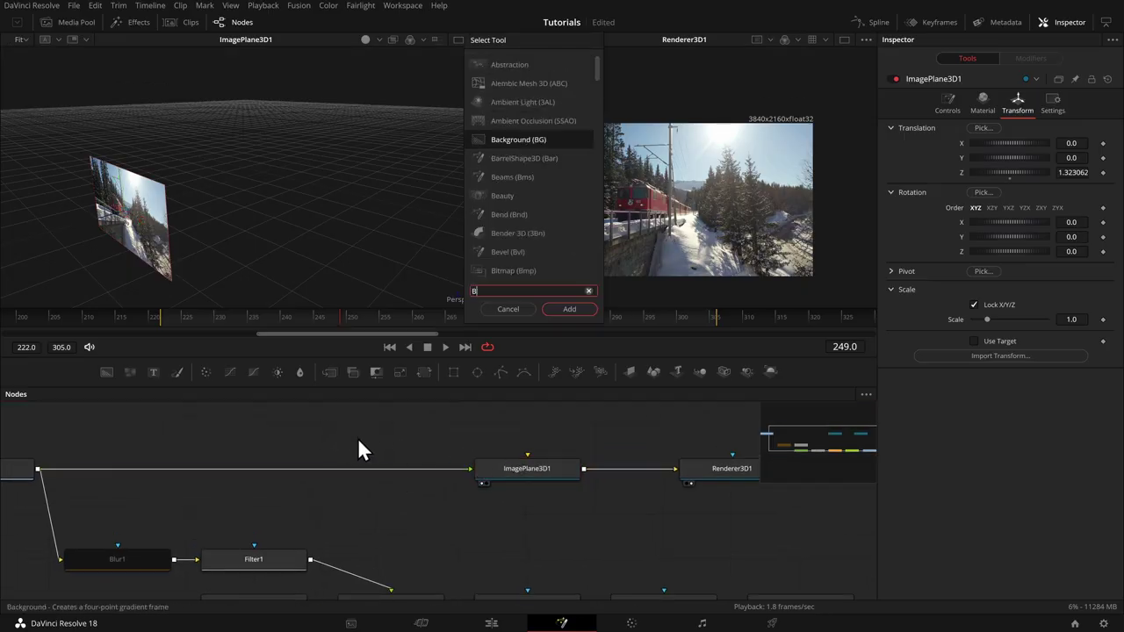
text(linn)
key(Return)
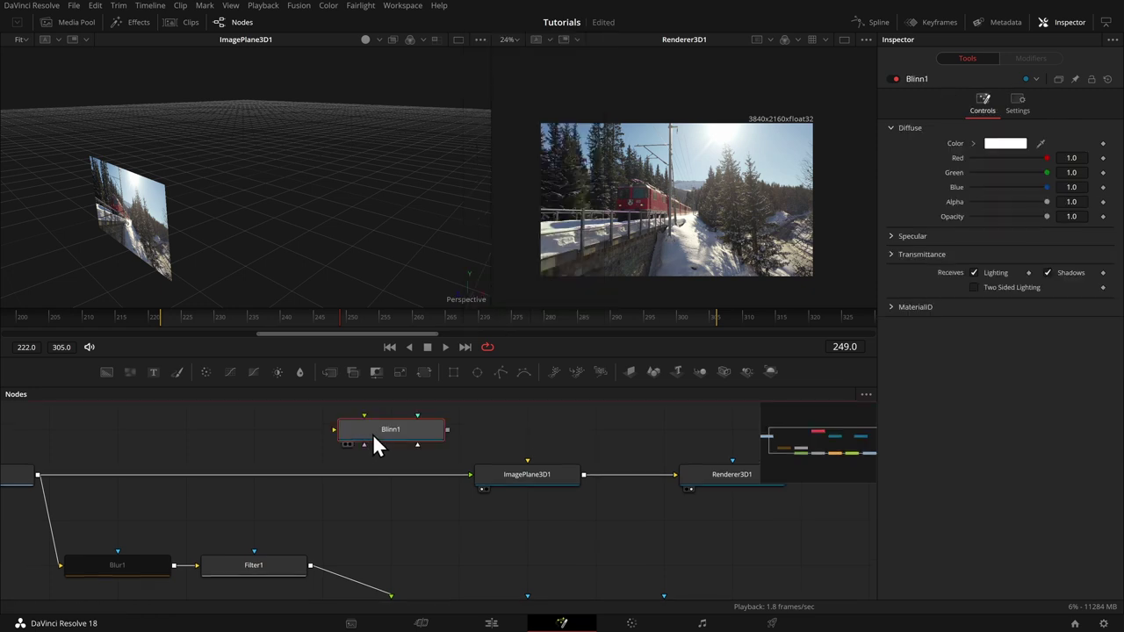
drag(375, 435, 408, 475)
click(527, 474)
click(982, 110)
drag(453, 474, 895, 255)
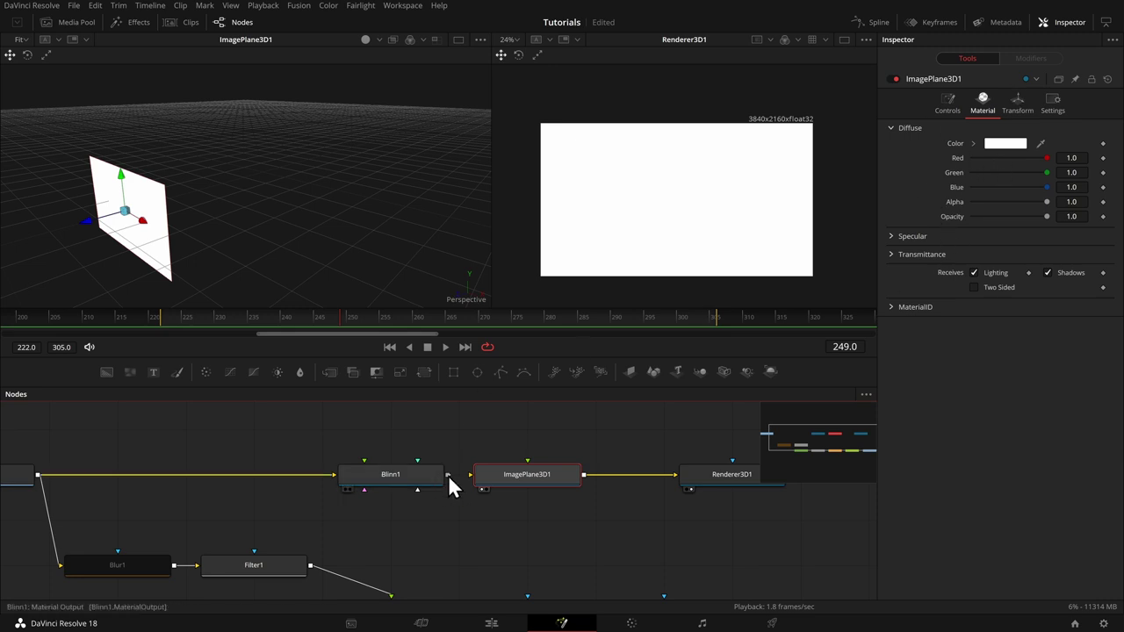
drag(448, 475, 517, 475)
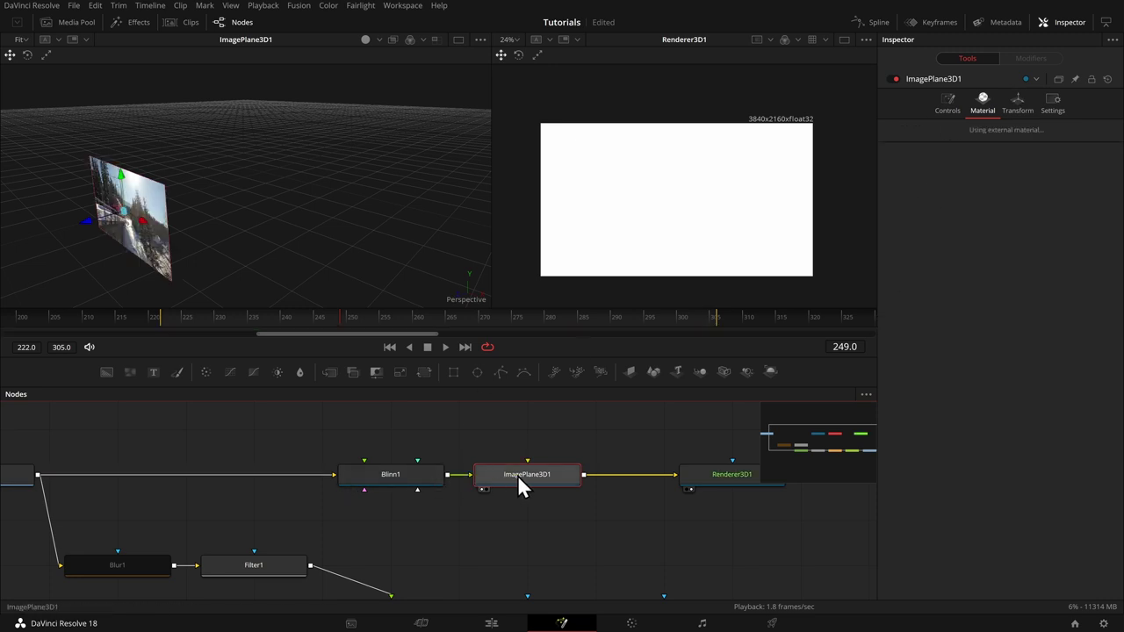
Step: Add a BumpMap node as Blinn1's bump map and feed MediaIn1 into BumpMap1
click(357, 433)
key(shift+space)
text(BLIN)
key(BackSpace)
key(BackSpace)
key(BackSpace)
text(IM)
text(P)
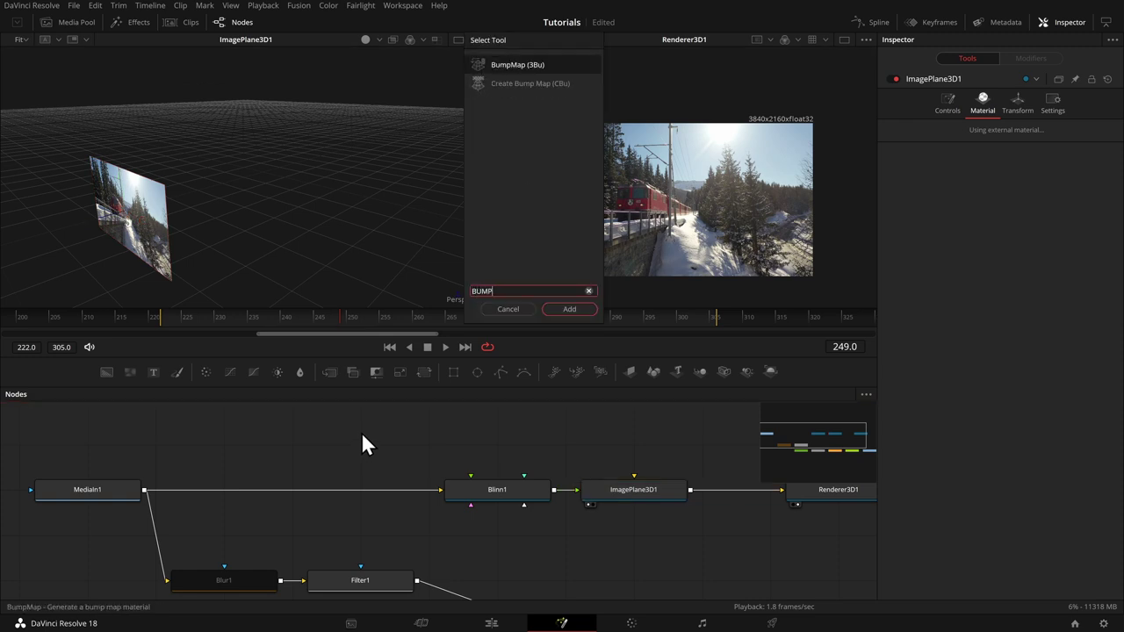
key(Return)
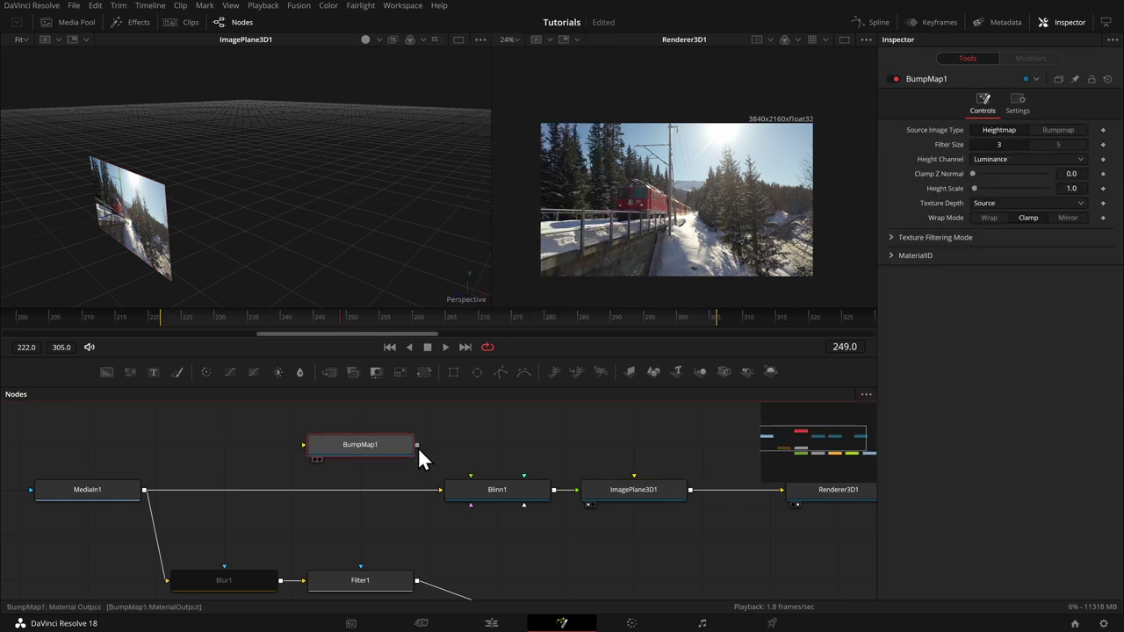
drag(418, 447, 473, 486)
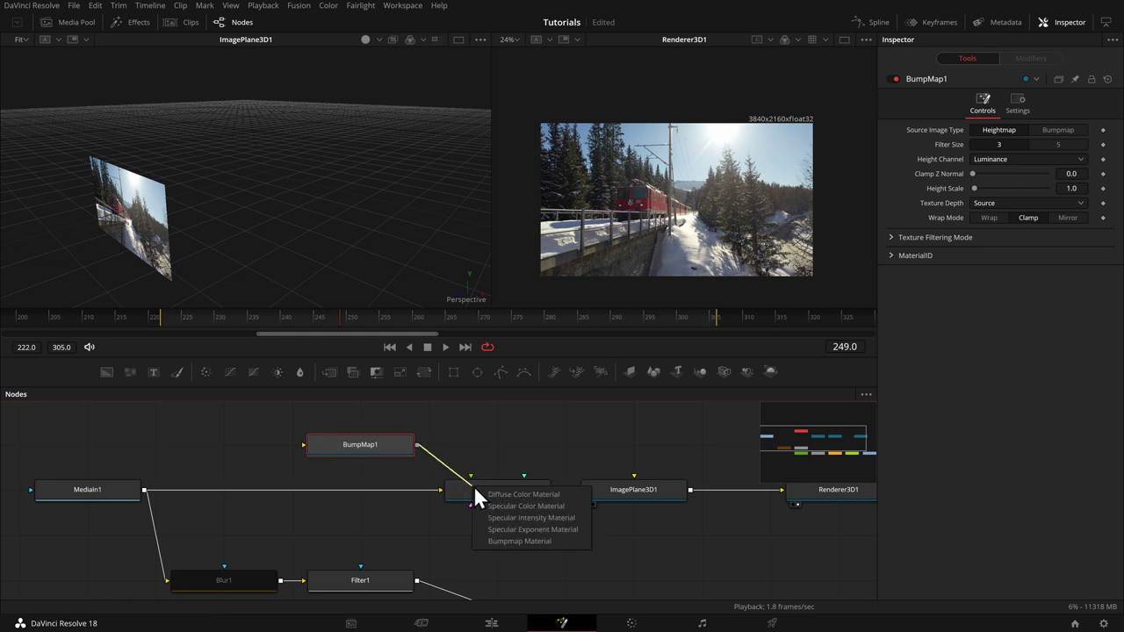
click(521, 542)
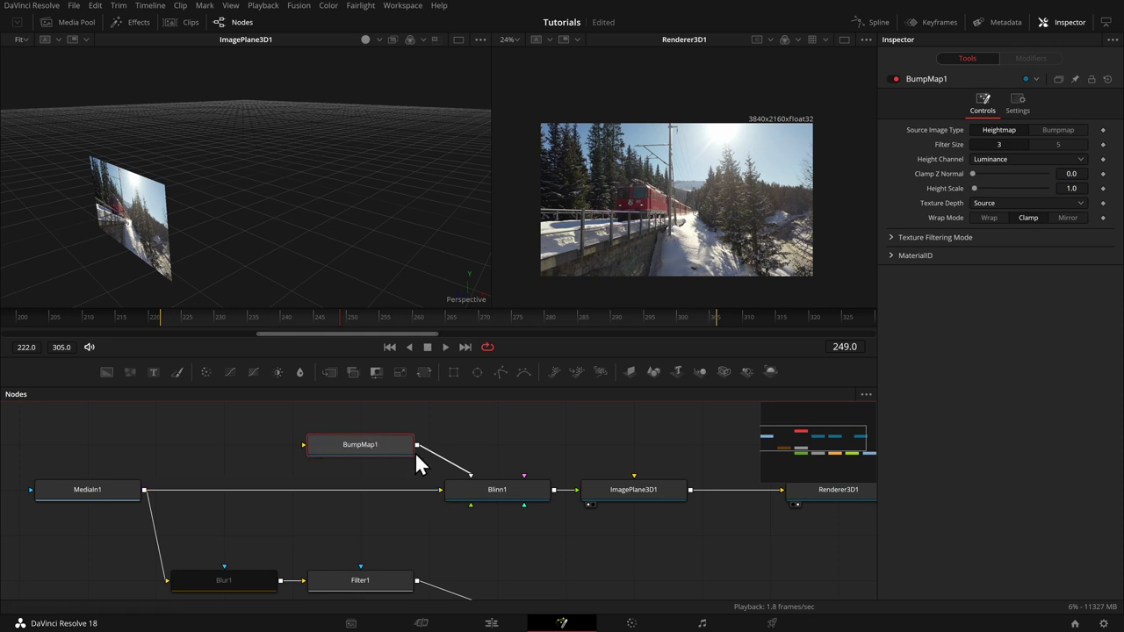
drag(418, 489, 322, 442)
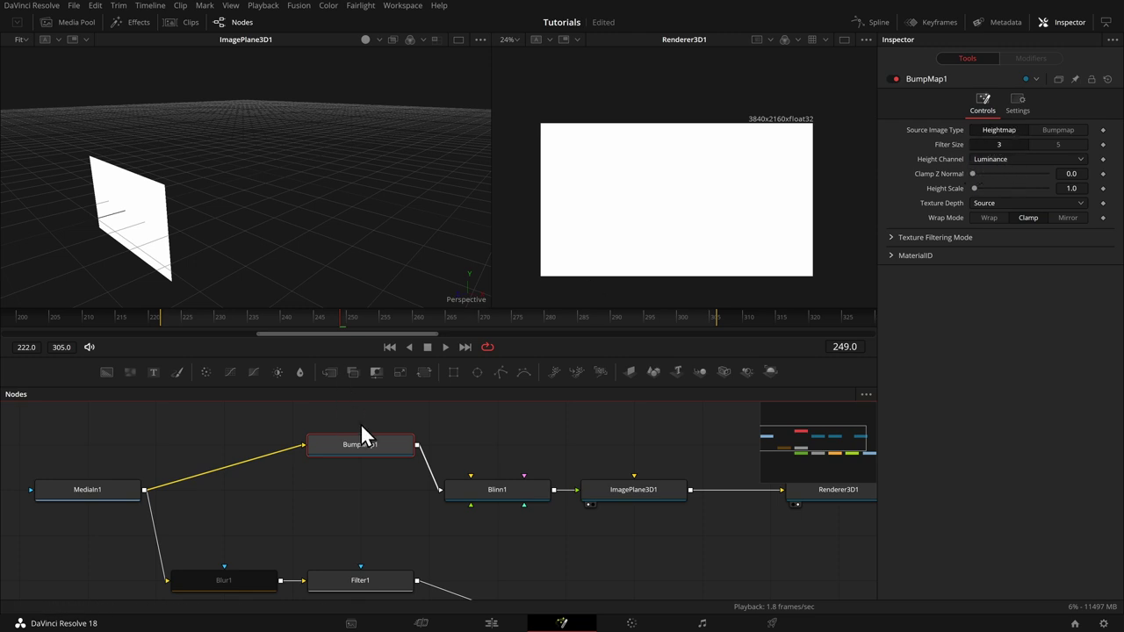
drag(363, 452, 363, 497)
click(493, 485)
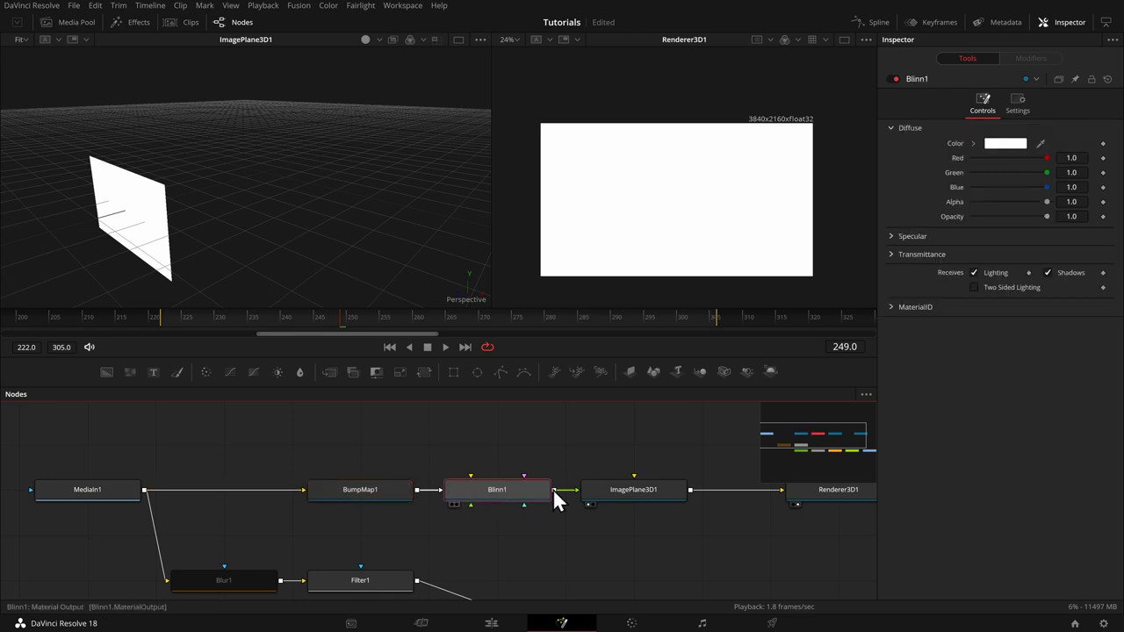
click(618, 490)
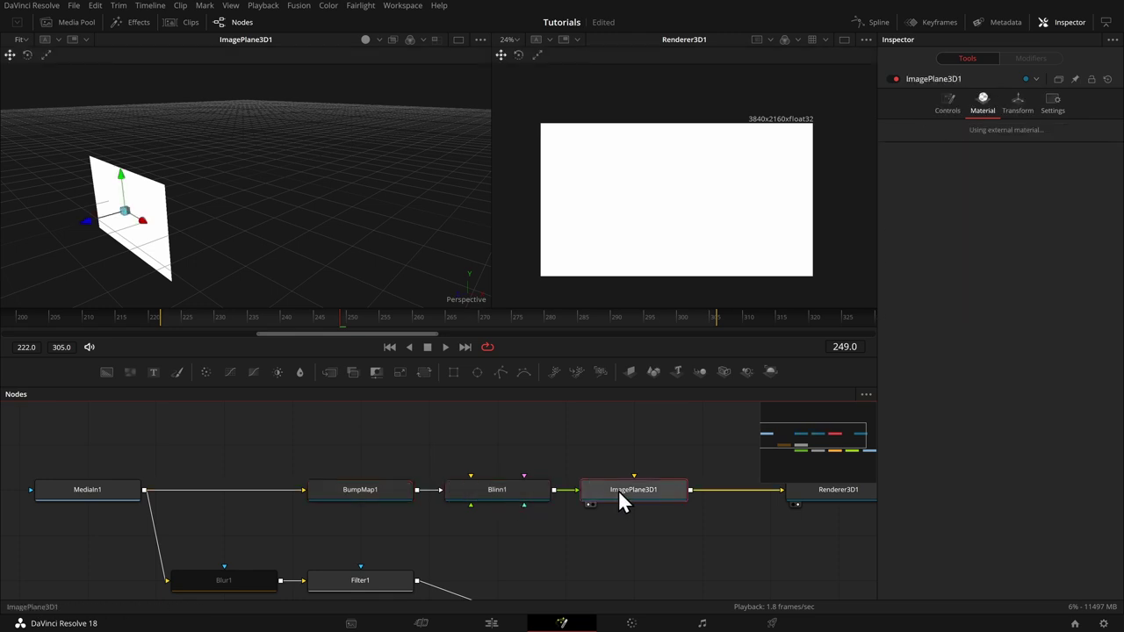
Step: Turn on 3D viewer lighting and raise BumpMap1's Height Scale to 50, inspecting the relief
click(365, 39)
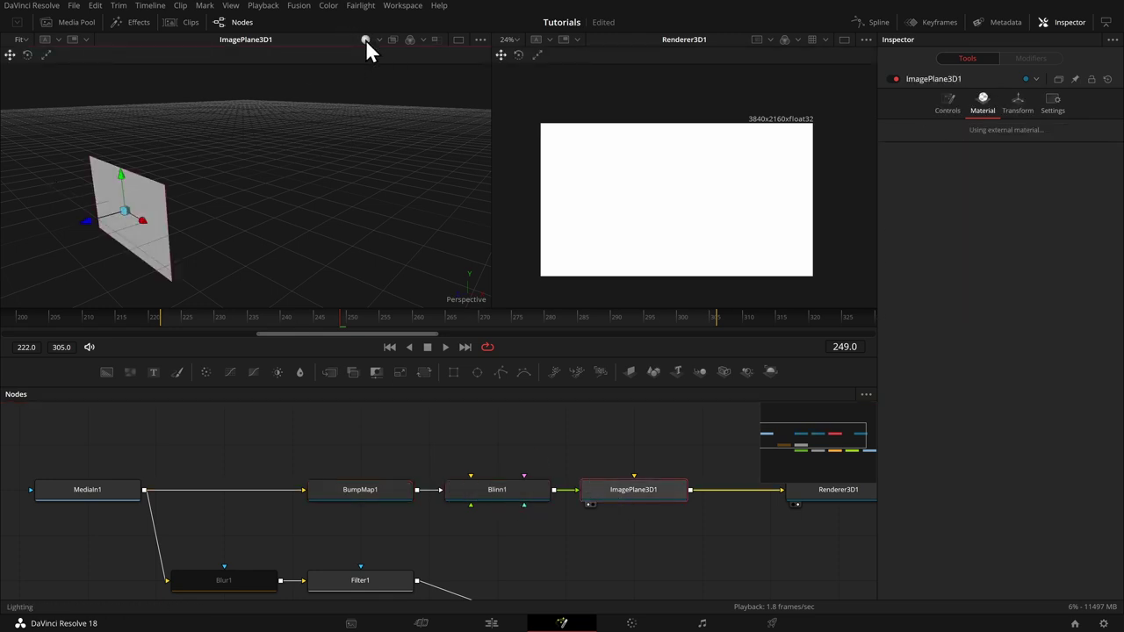
mouse_move(127, 202)
mouse_down()
mouse_move(281, 166)
mouse_move(271, 146)
mouse_move(328, 146)
mouse_move(308, 138)
mouse_move(321, 138)
mouse_move(321, 187)
mouse_move(274, 143)
mouse_move(272, 157)
mouse_up()
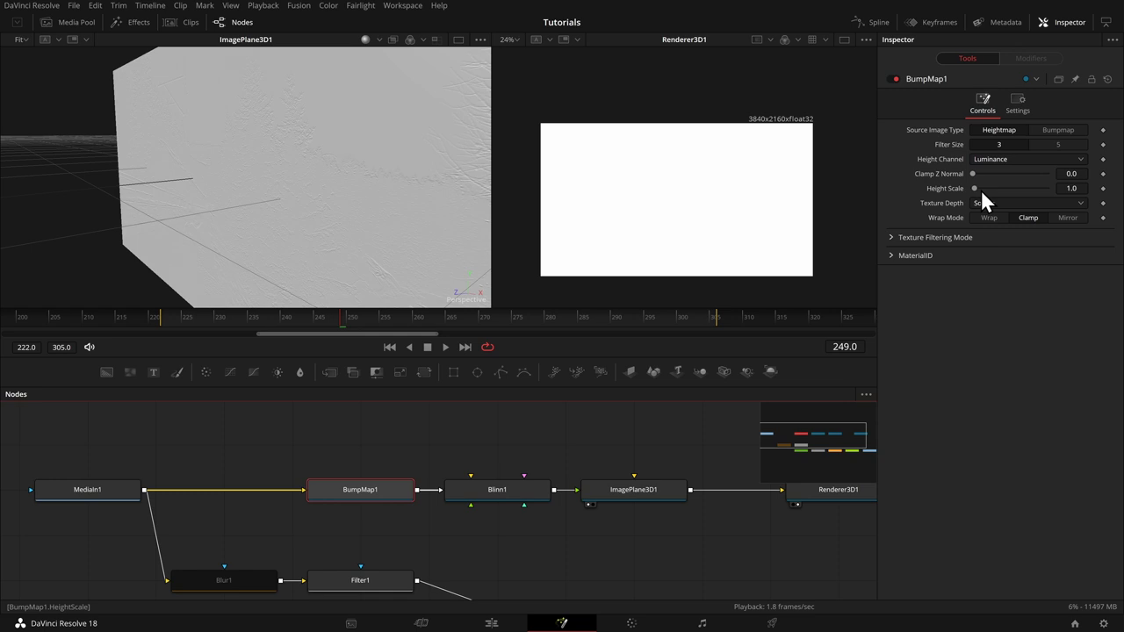
drag(976, 188, 1062, 185)
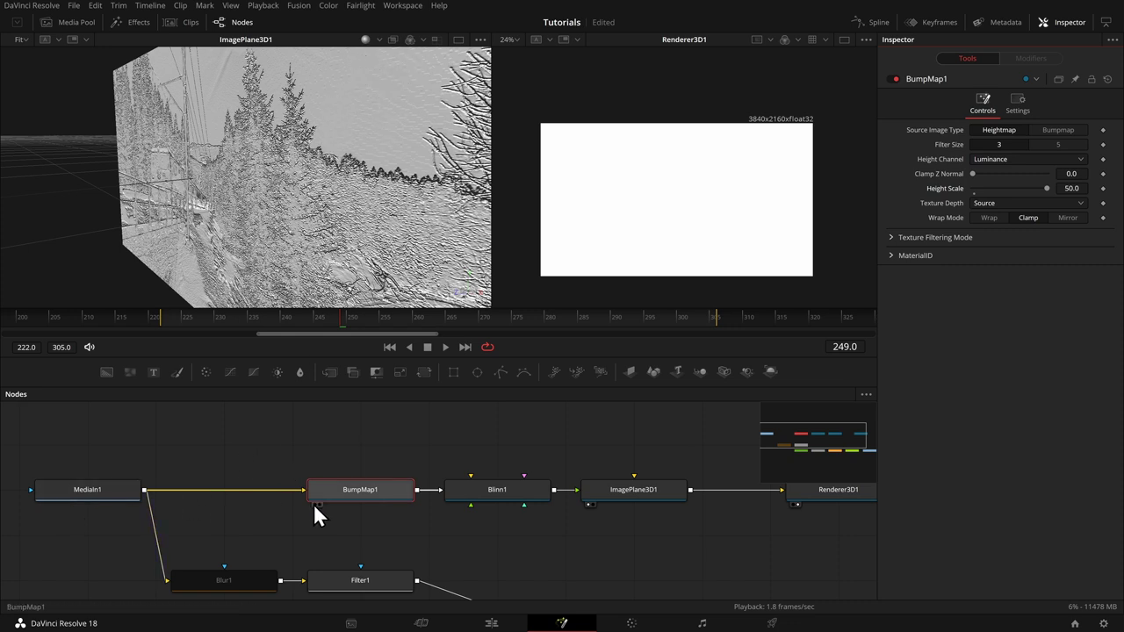
drag(403, 133, 355, 172)
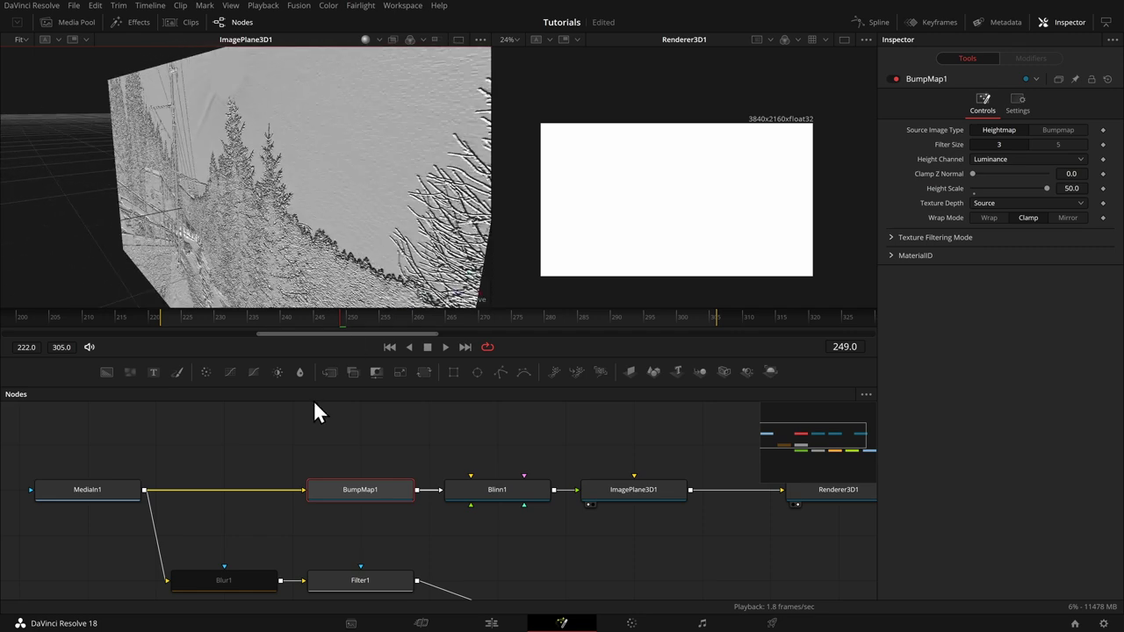
Step: Enable Lighting on Renderer3D1
click(811, 493)
click(973, 268)
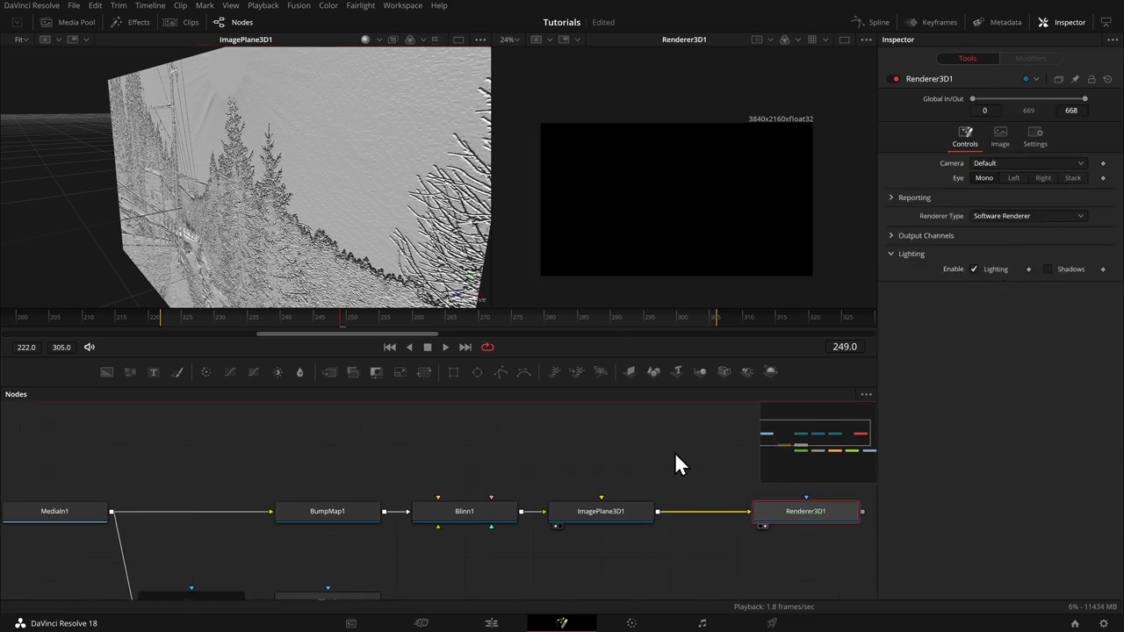
scroll(368, 218, down, 5)
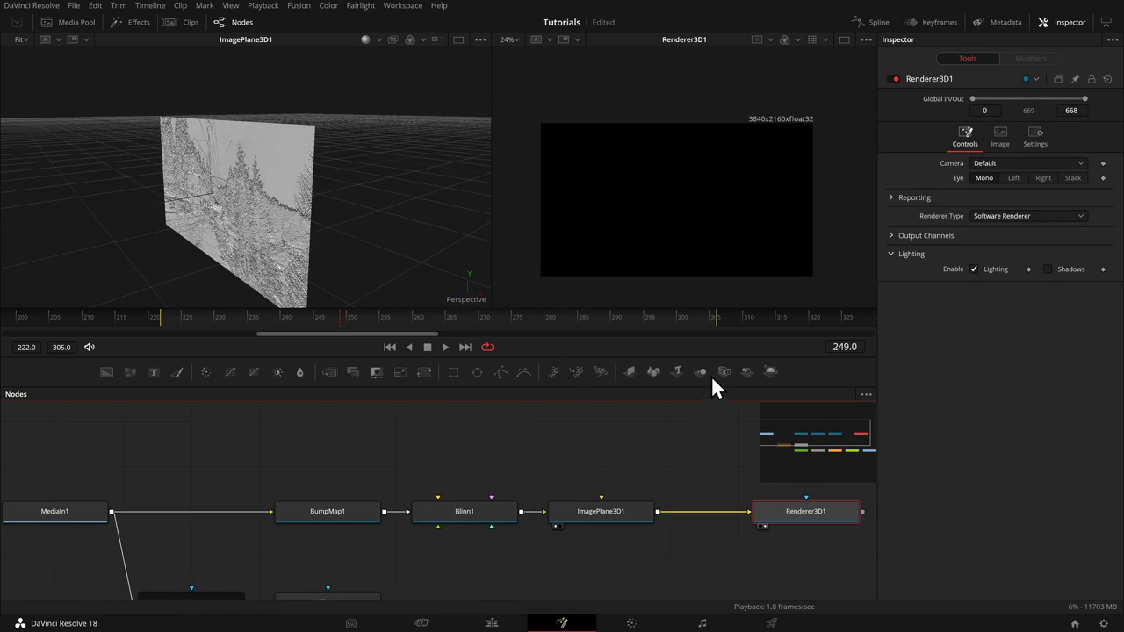
Step: Add SpotLight1 merged with the image plane through Merge3D1 and reposition the spotlight
click(747, 372)
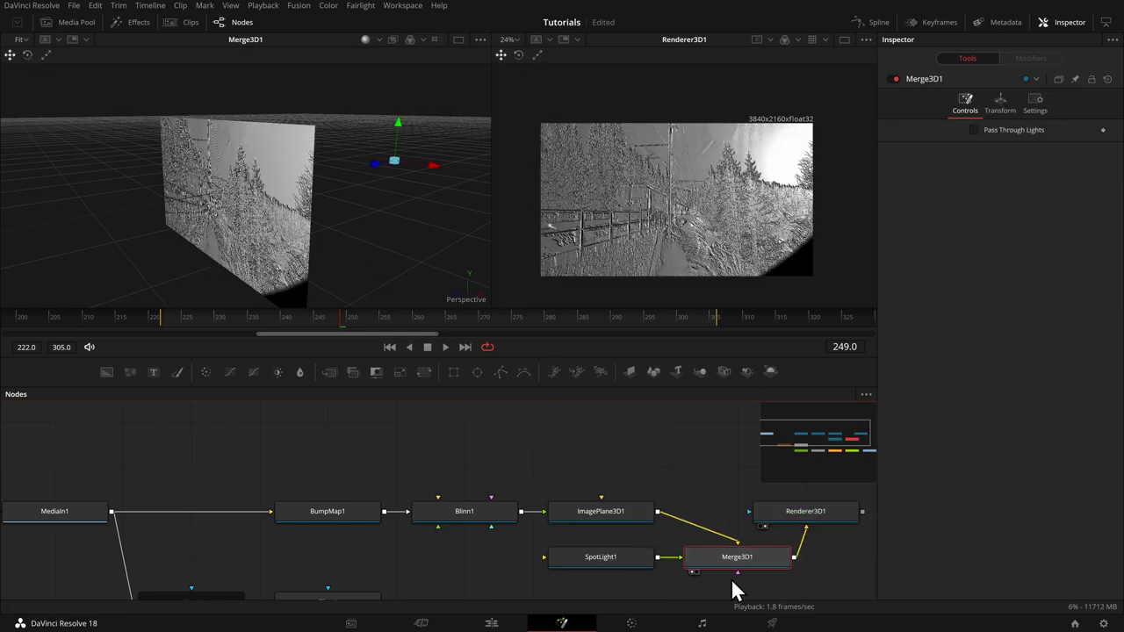
drag(590, 567, 654, 474)
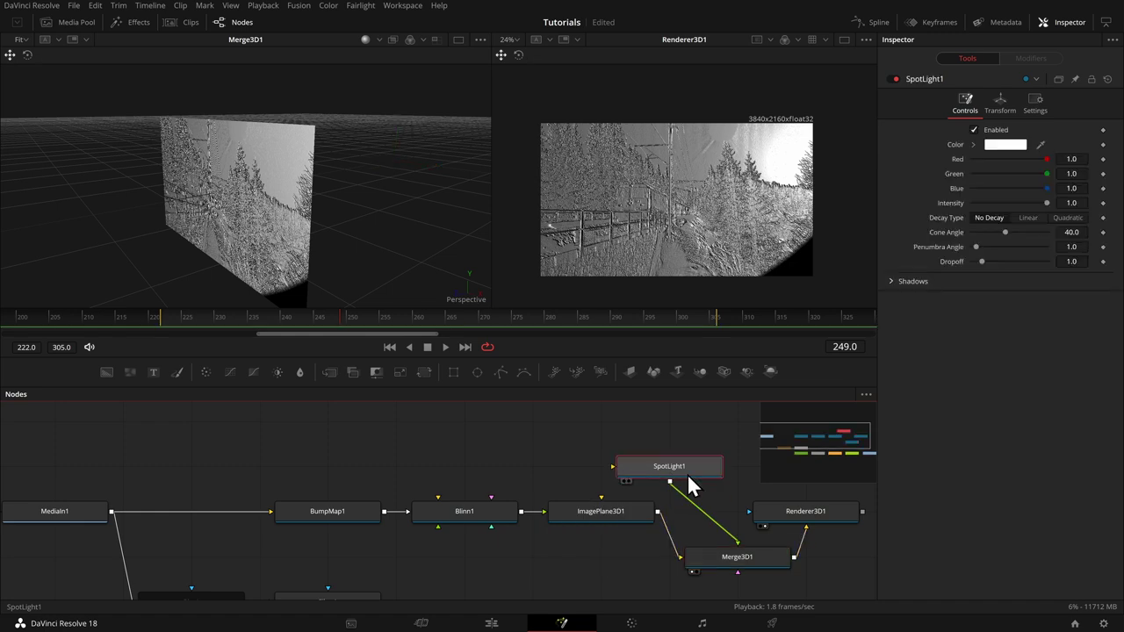
scroll(278, 185, down, 5)
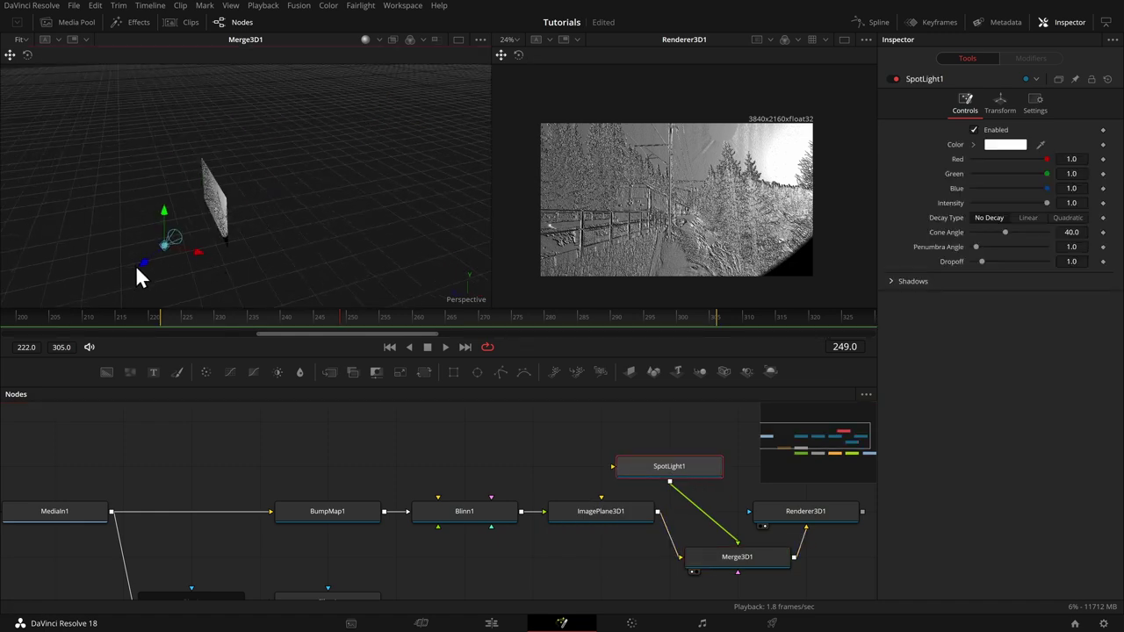
drag(139, 265, 104, 320)
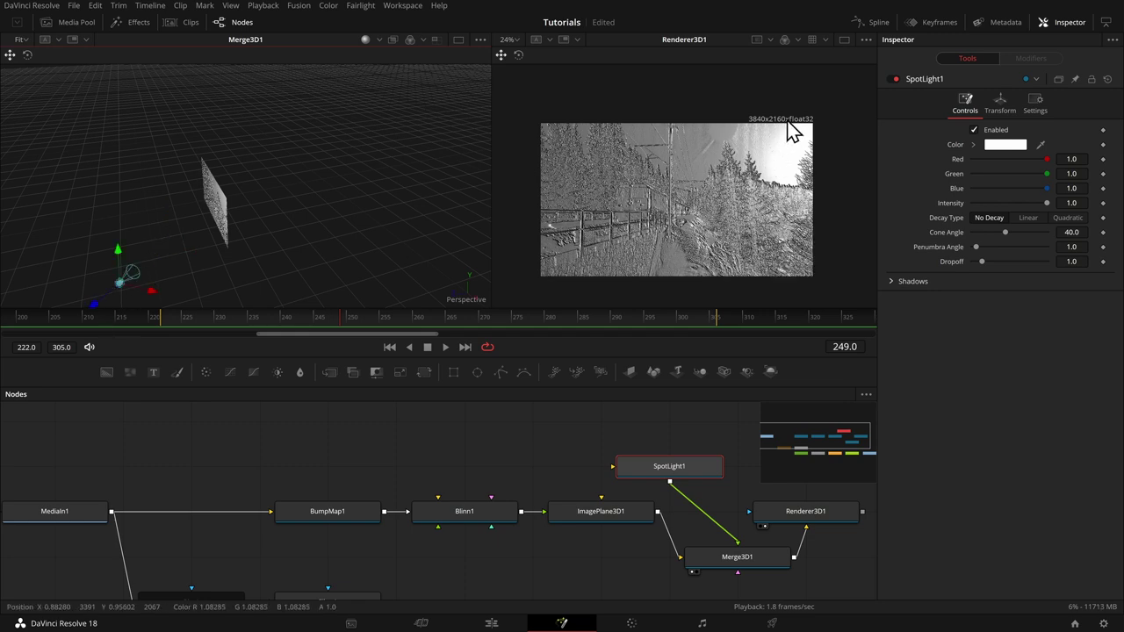
scroll(784, 169, up, 5)
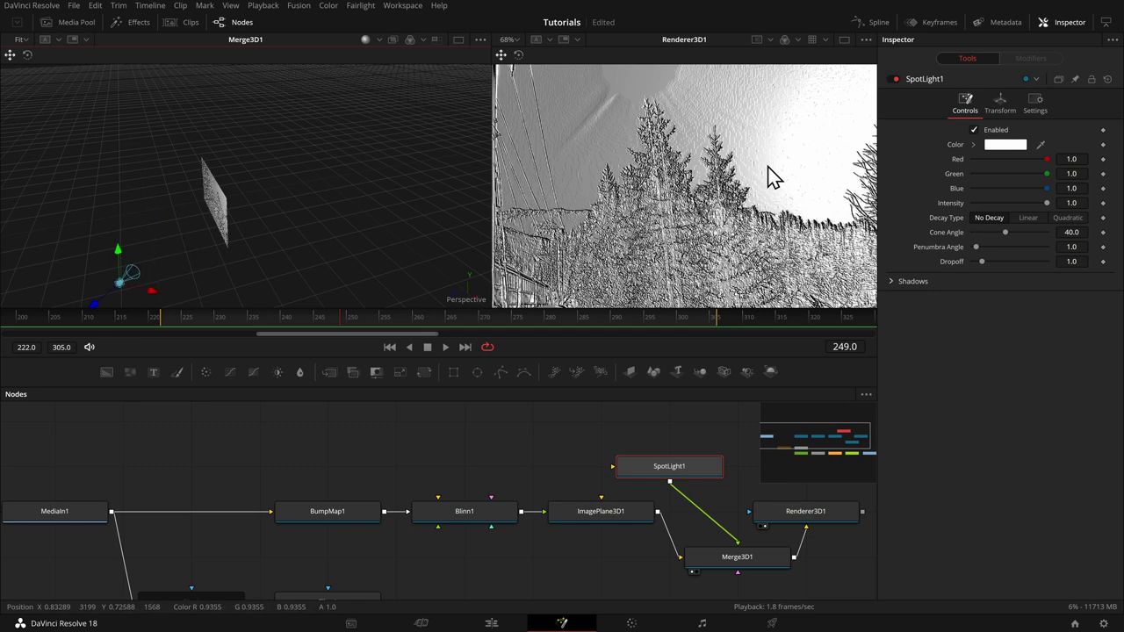
scroll(785, 169, down, 2)
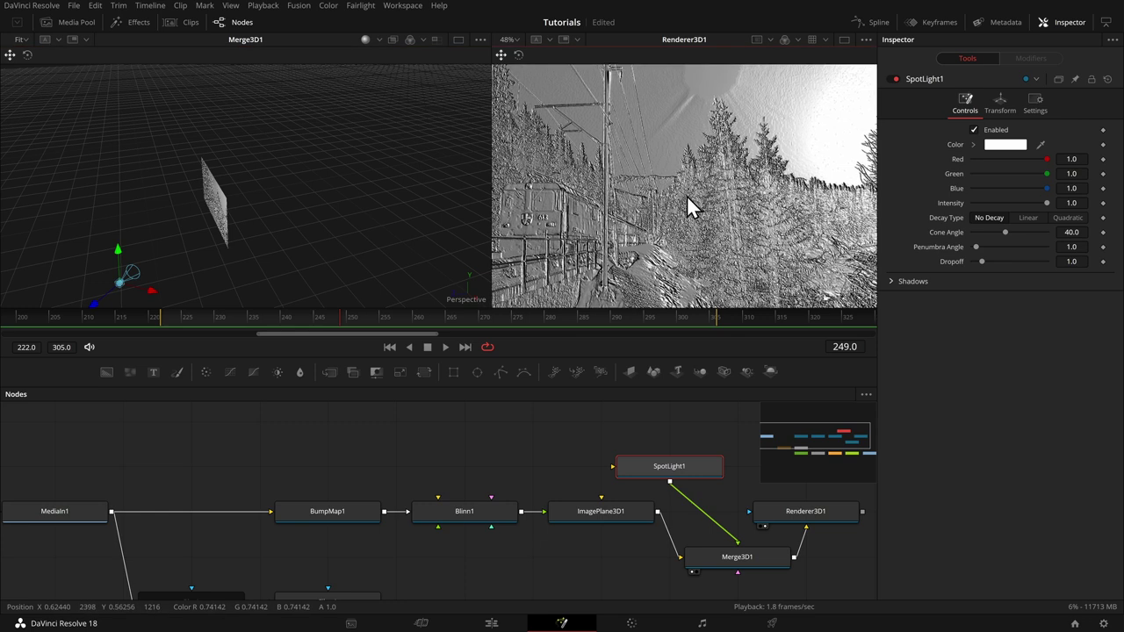
scroll(657, 230, up, 3)
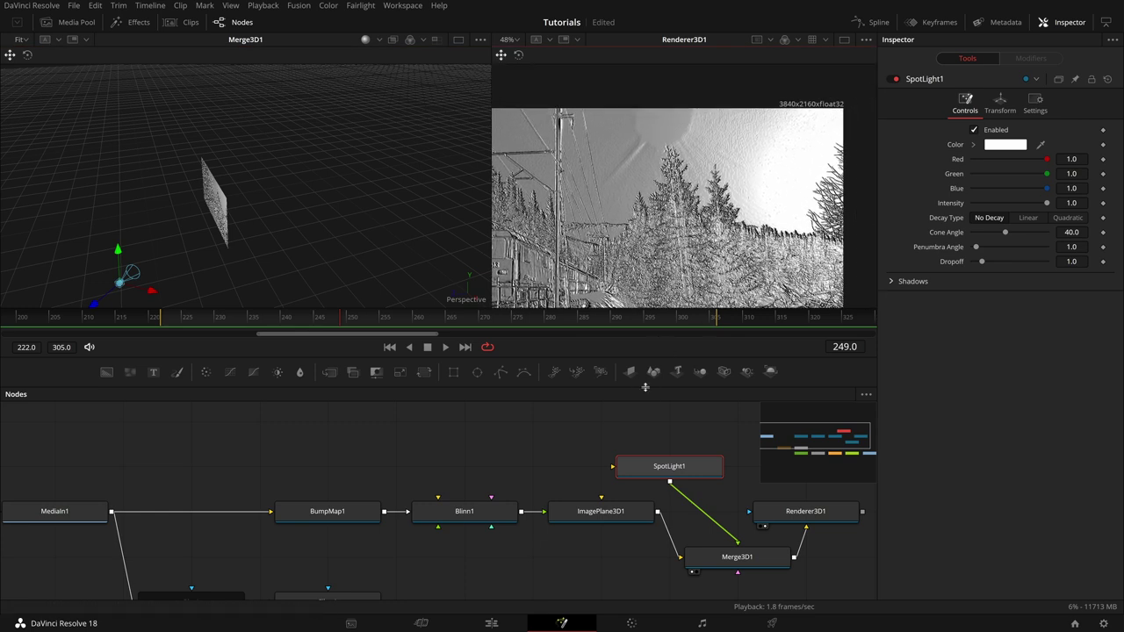
Step: Set Blinn1's specular intensity to 0.0
click(645, 516)
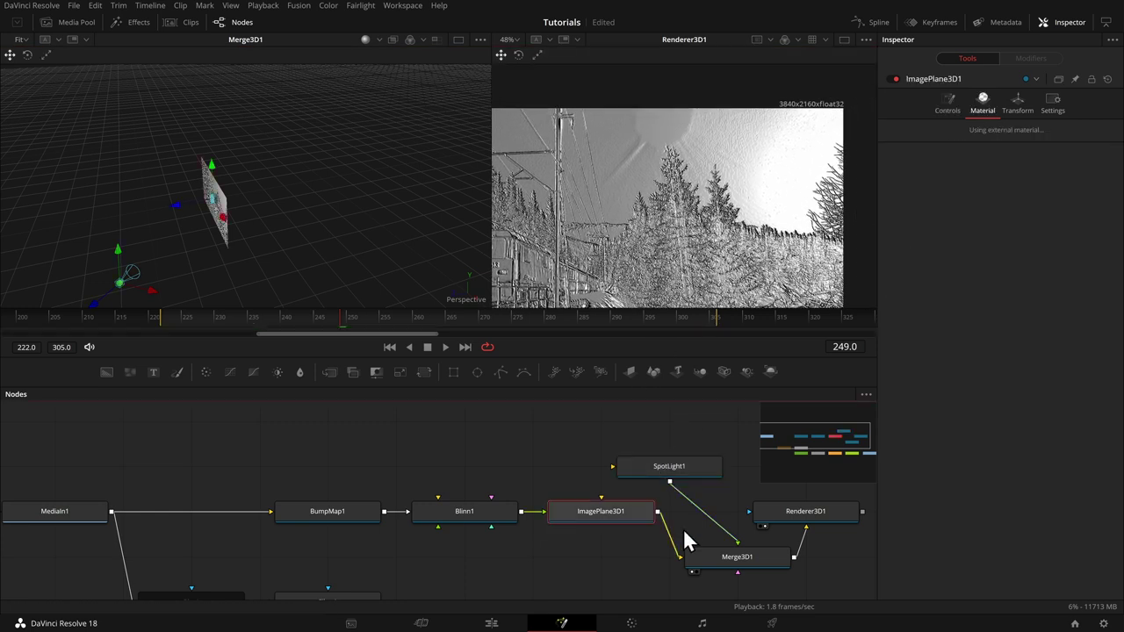
click(474, 526)
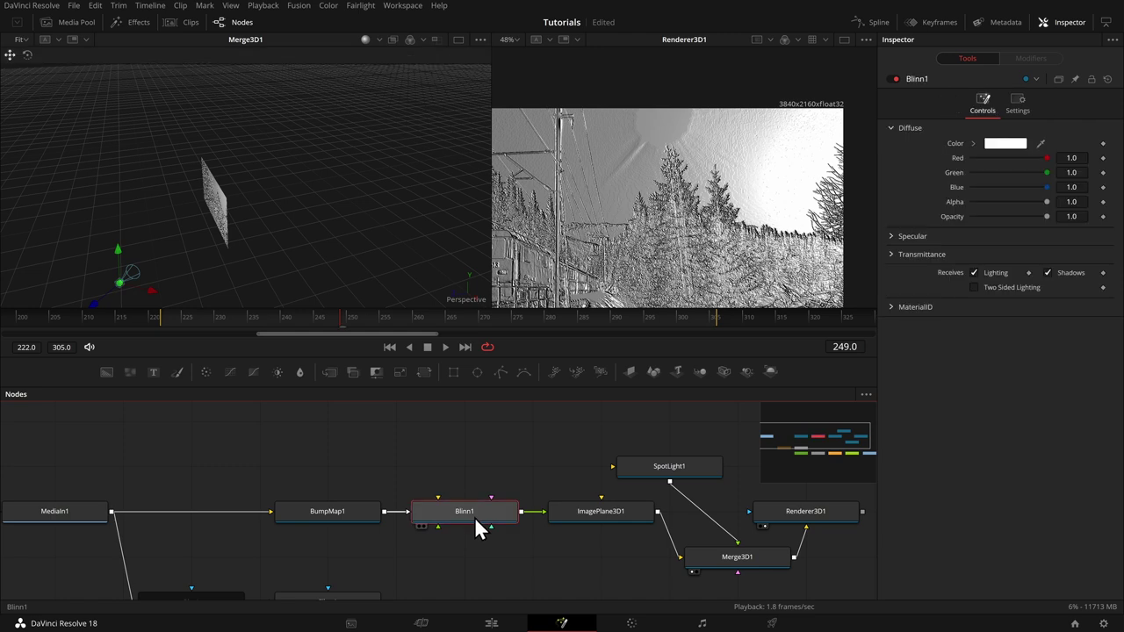
click(890, 236)
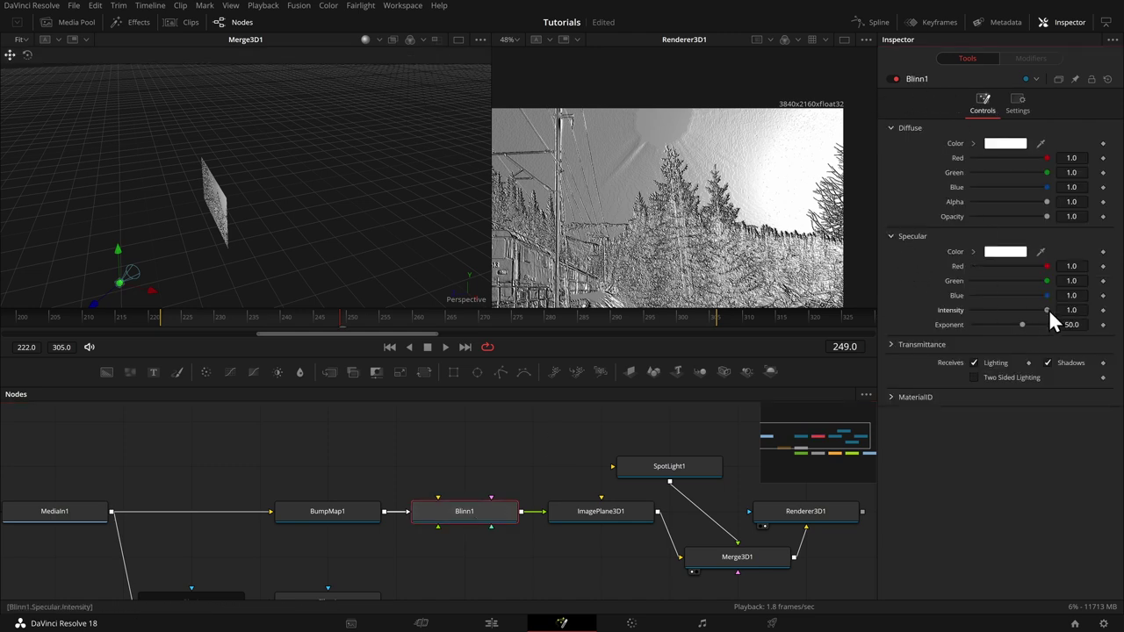
drag(1049, 309, 919, 299)
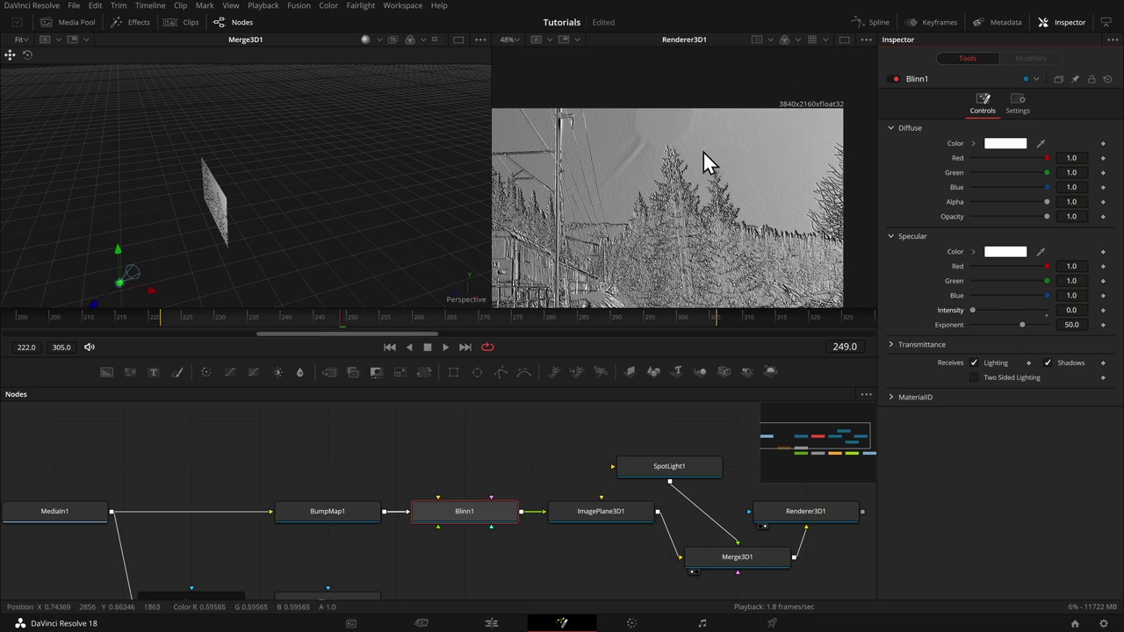
Step: Set SpotLight1's Intensity to 4.0 and move Renderer3D1 beside Merge3D1
click(673, 482)
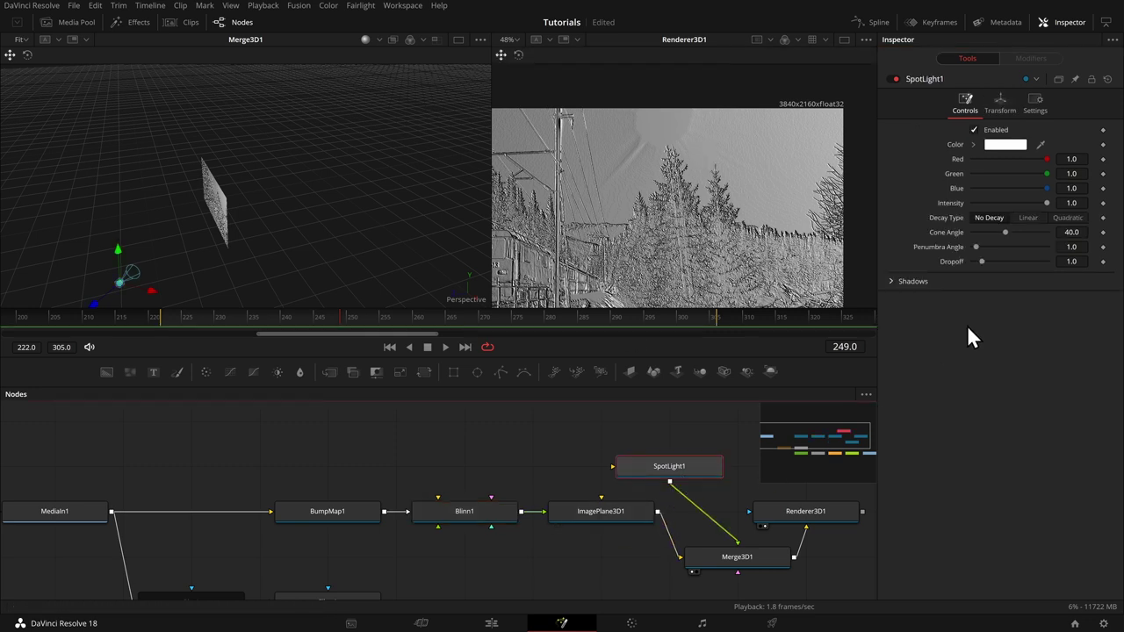
click(1085, 203)
text(4)
key(Return)
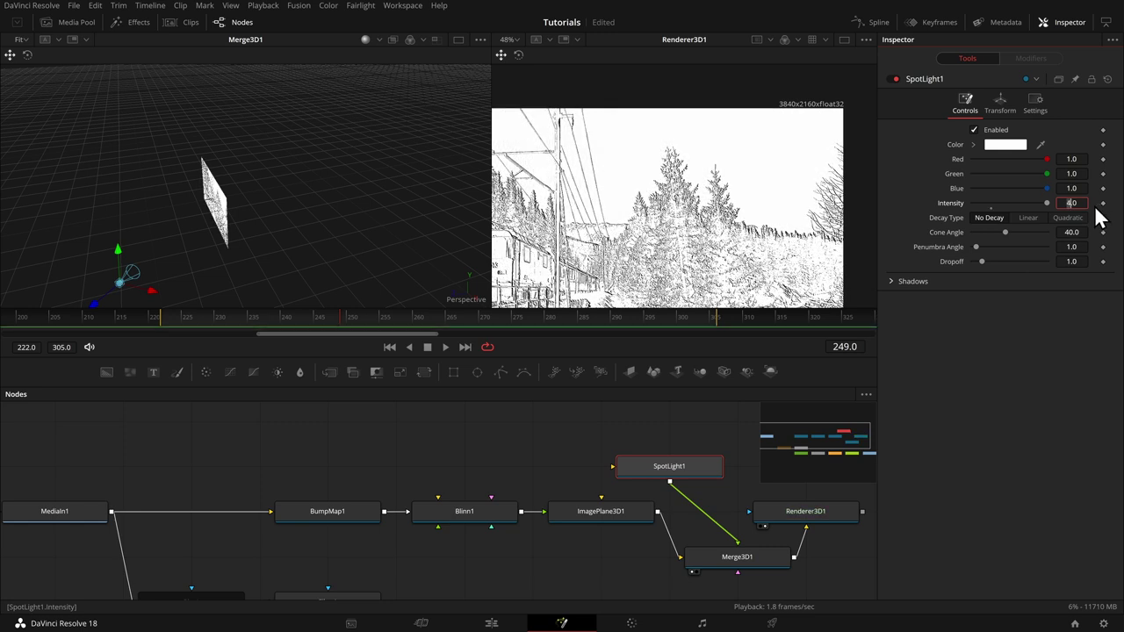
scroll(779, 176, up, 2)
scroll(786, 171, down, 2)
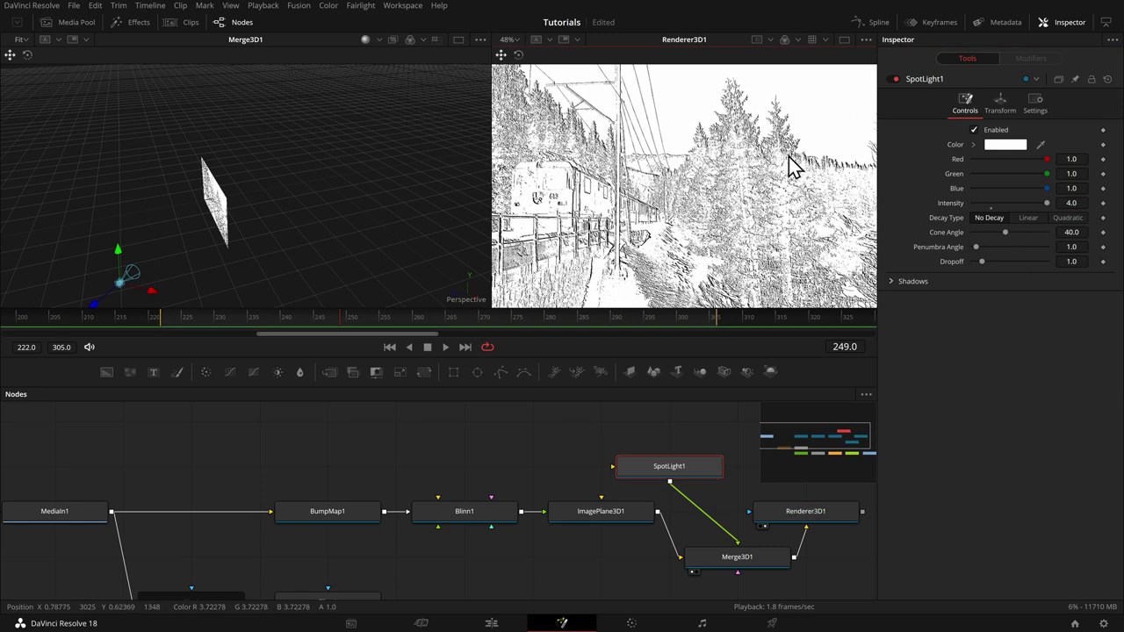
scroll(773, 180, down, 2)
drag(708, 484, 435, 450)
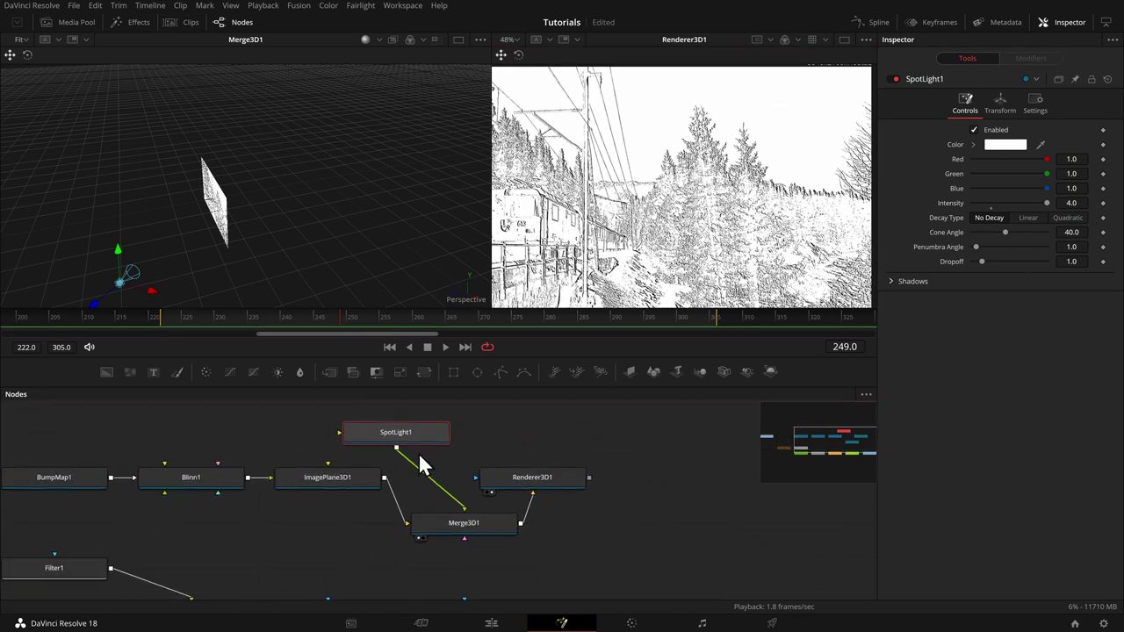
drag(577, 480, 642, 525)
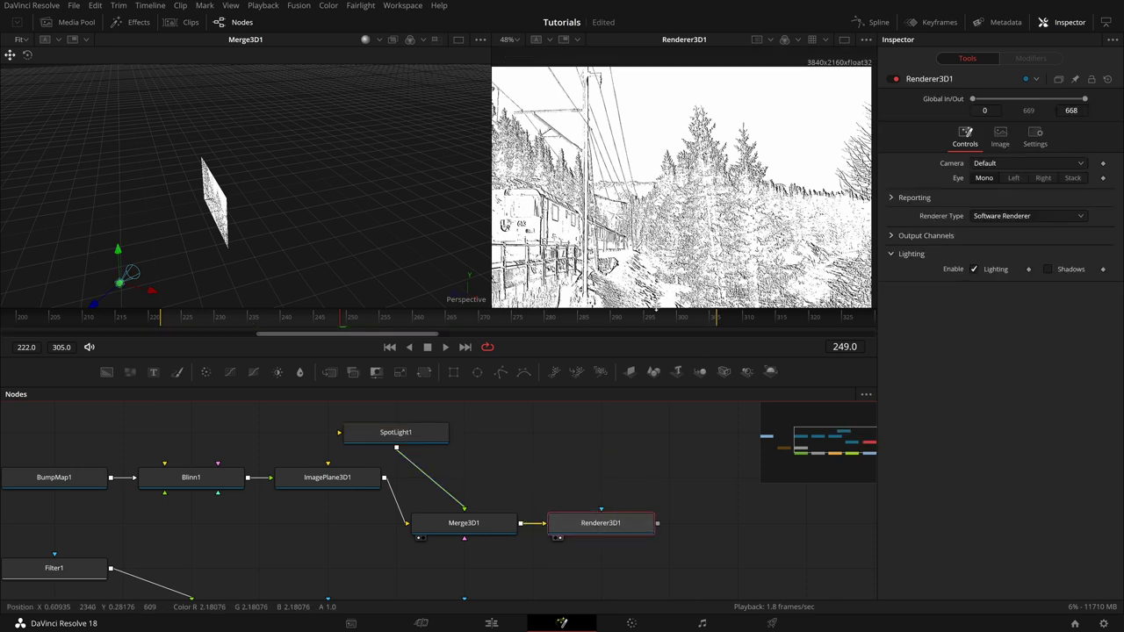
Step: Add a Brightness Contrast node after Renderer3D1 with Gain 0 and Lift 1
click(274, 376)
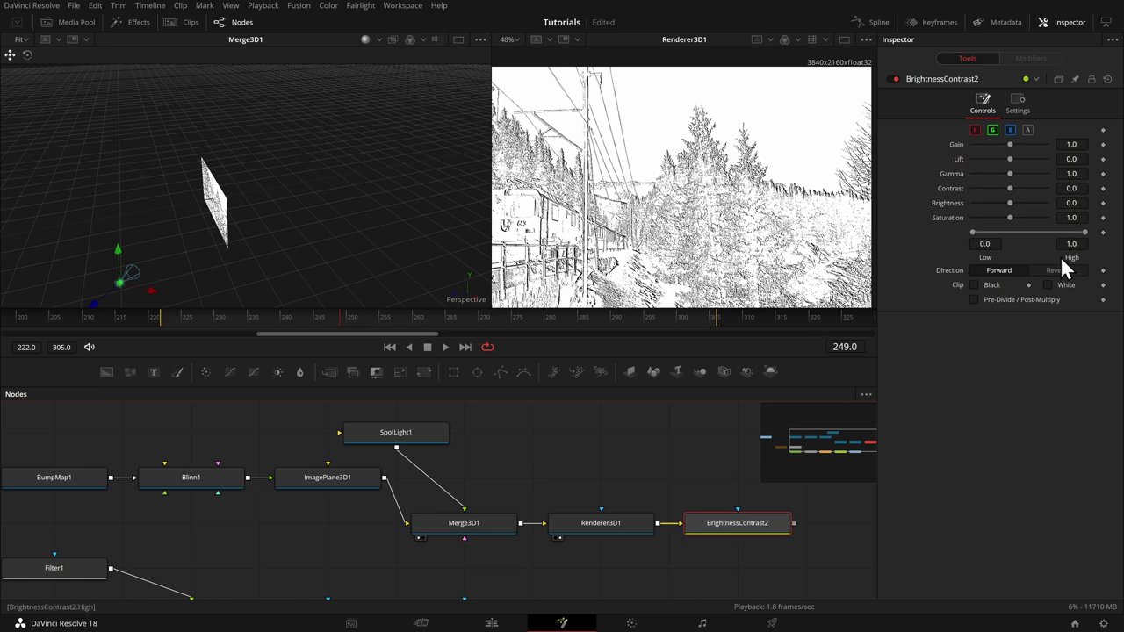
drag(1012, 144, 879, 143)
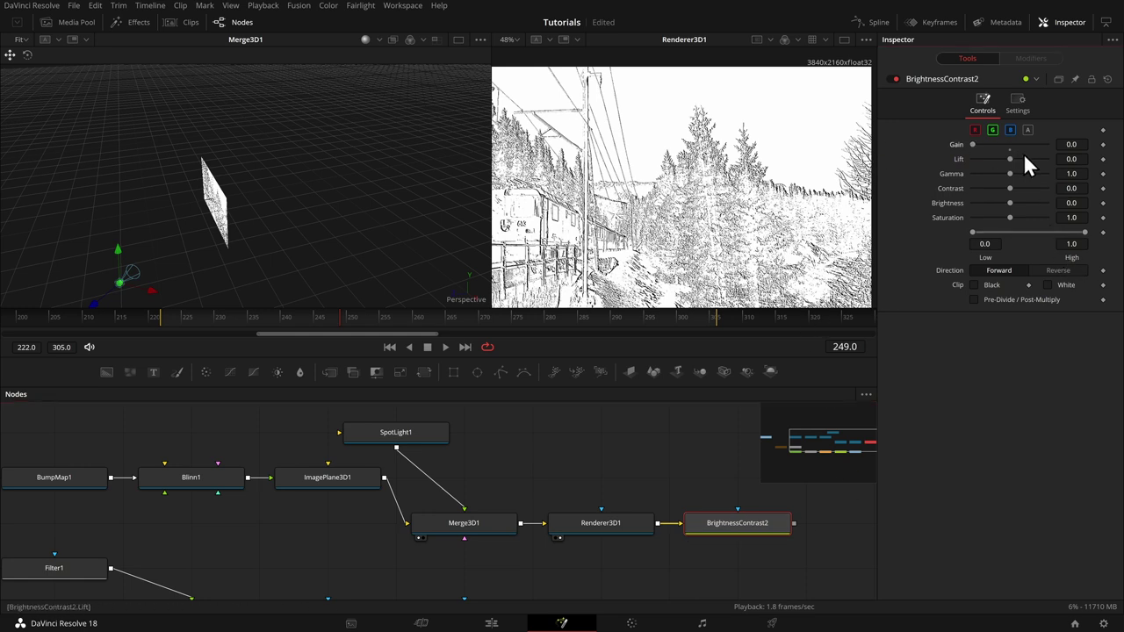
drag(1017, 155, 1113, 171)
Step: View BrightnessContrast2 in the right viewer and MediaOut1 in the left viewer
click(763, 525)
key(2)
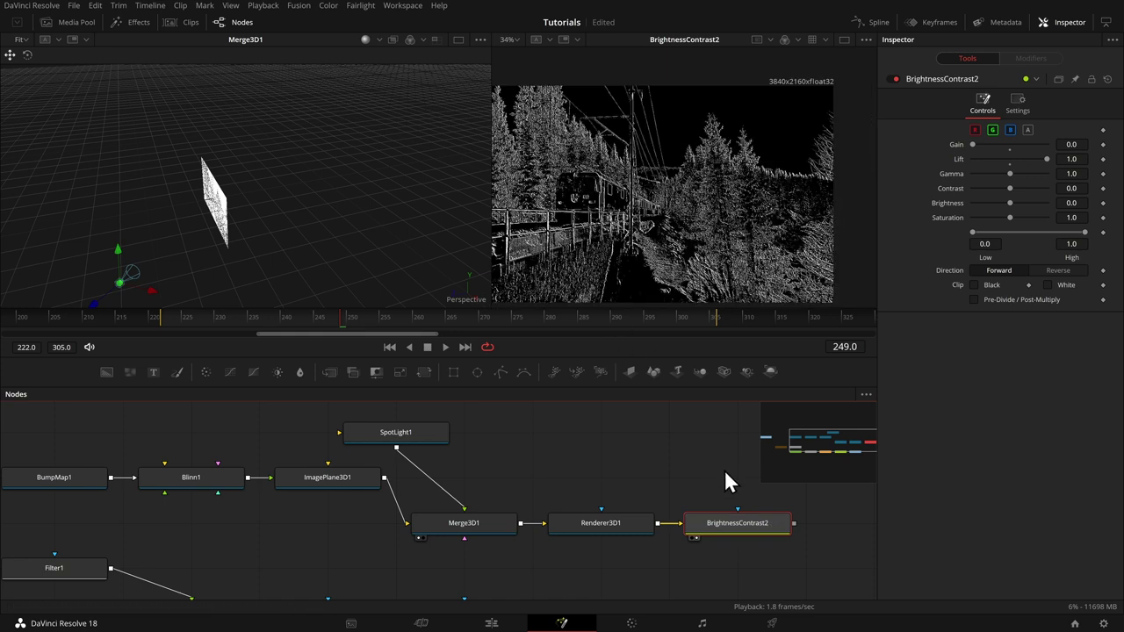
scroll(702, 421, down, 3)
click(592, 511)
key(1)
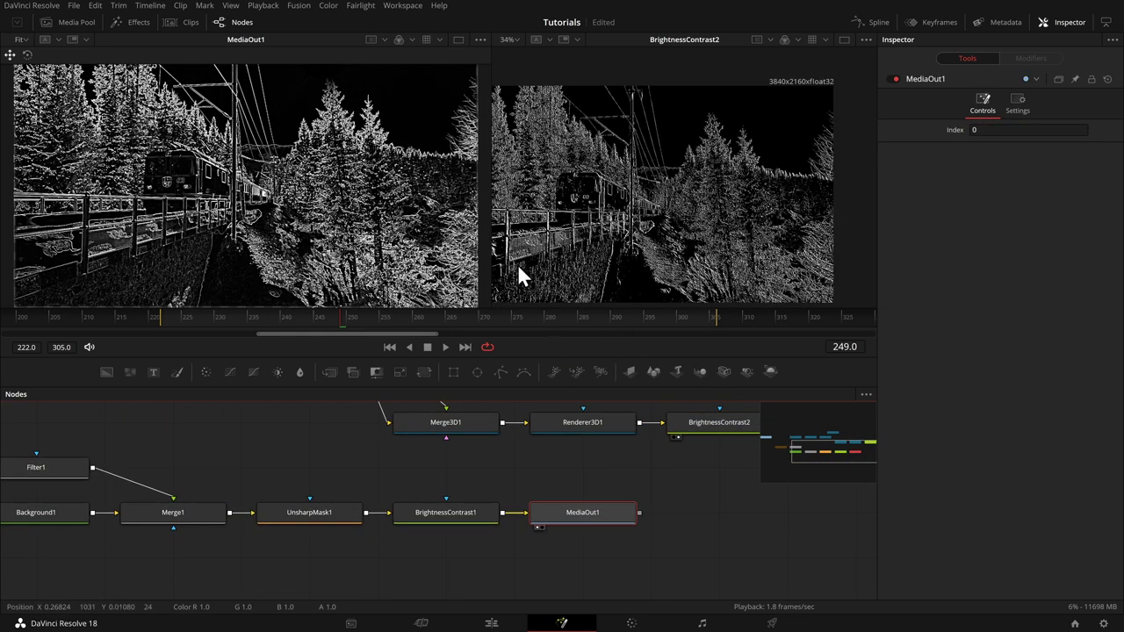
scroll(710, 486, up, 2)
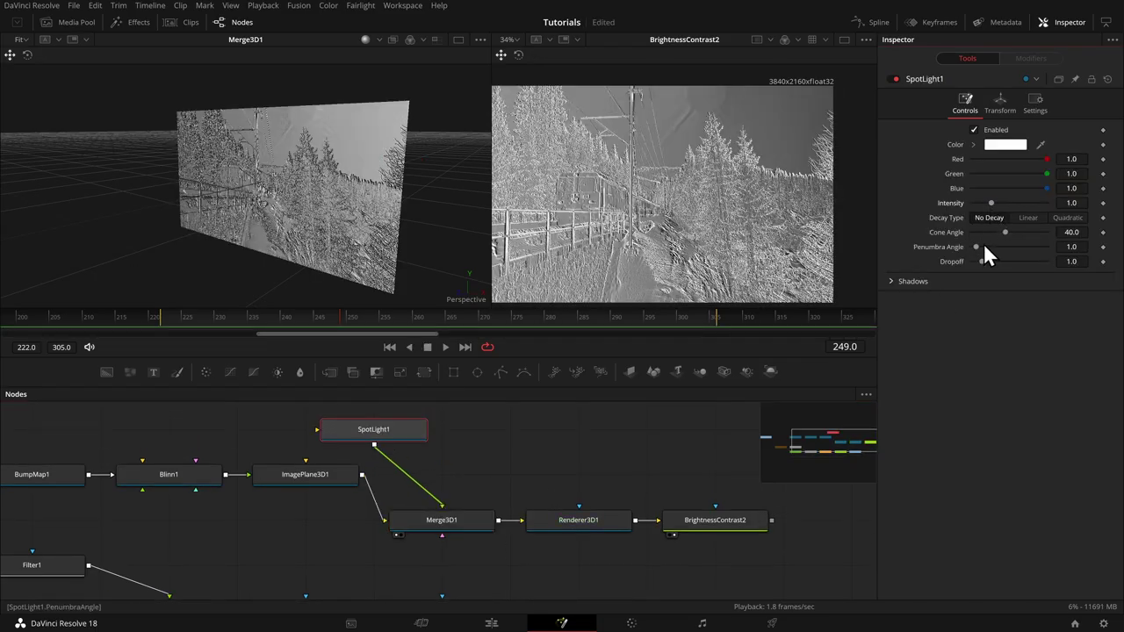
Step: Narrow SpotLight1's Cone Angle to about 12.76
drag(1000, 232, 978, 232)
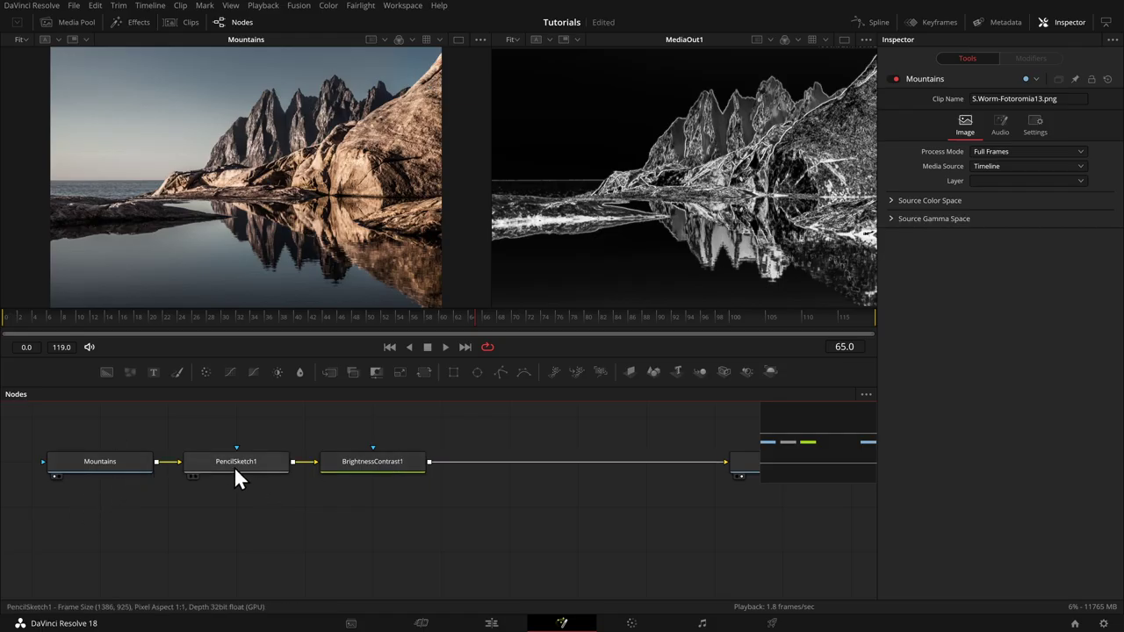
Step: Move the Mountains node below PencilSketch1 and add a Merge node
drag(778, 121, 766, 154)
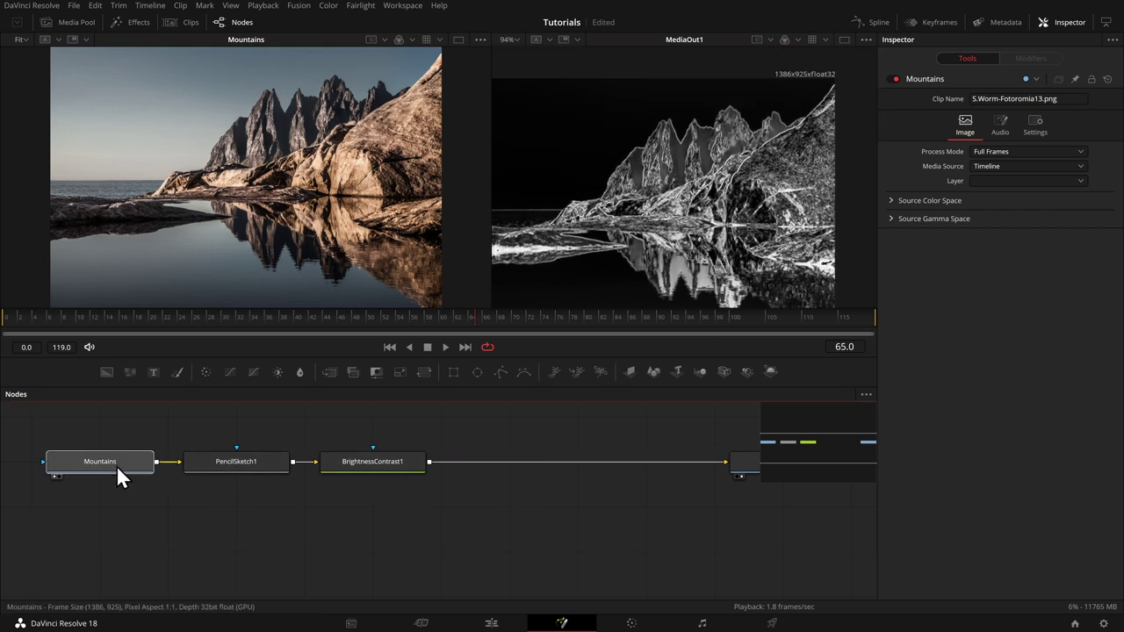
drag(118, 468, 242, 556)
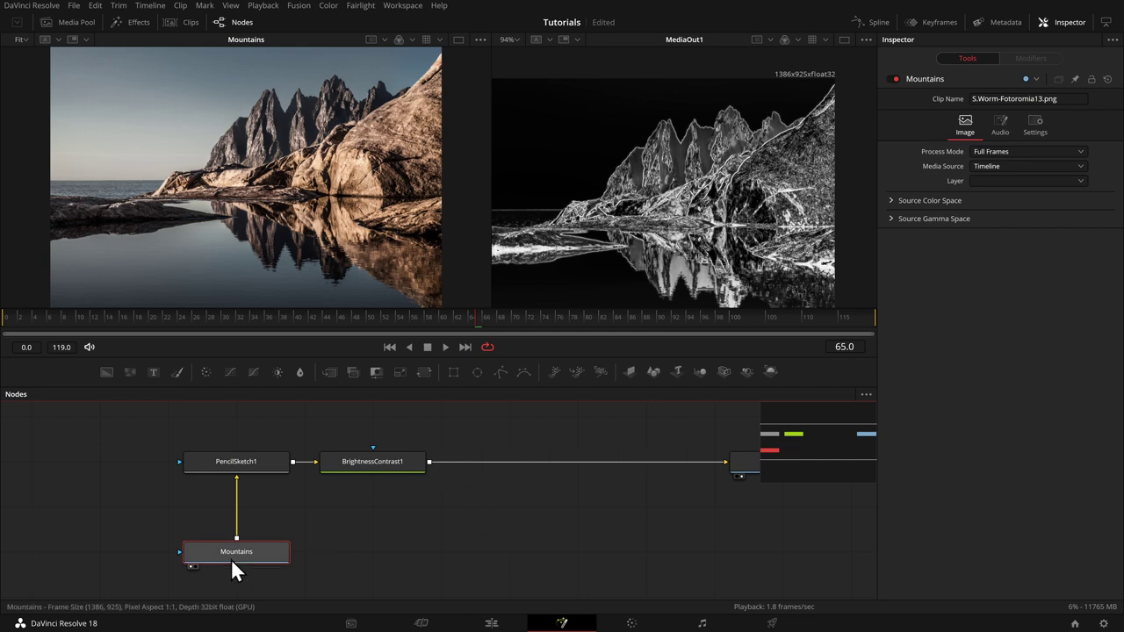
drag(329, 372, 446, 566)
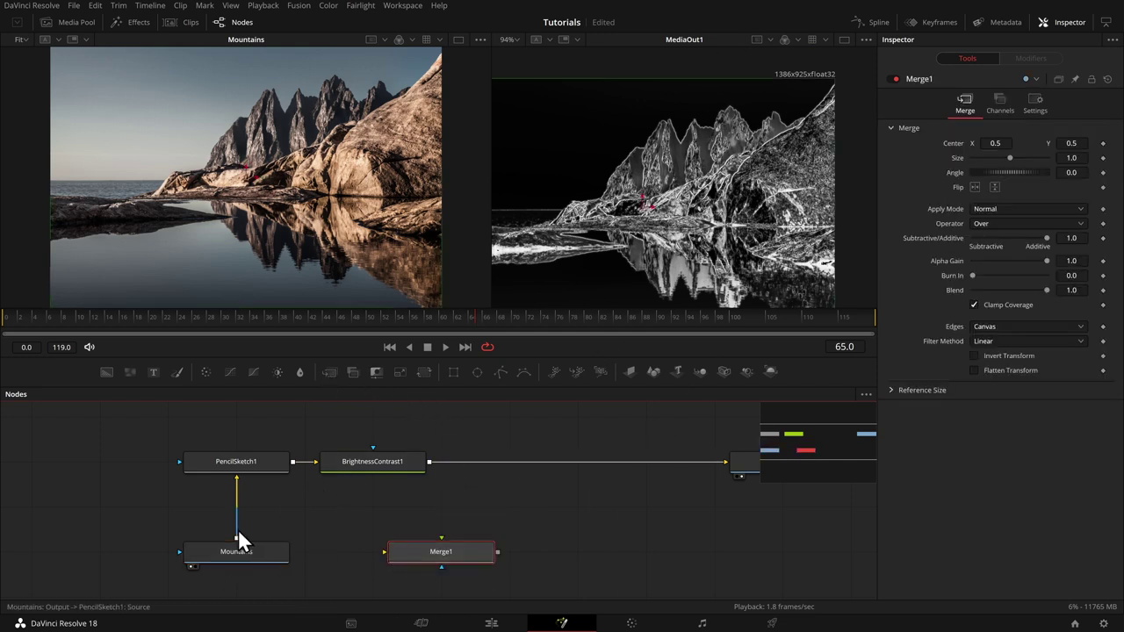
Step: Wire Mountains to Merge1's background, BrightnessContrast1 to its foreground, Merge1 to MediaOut1, and test Blend
mouse_move(235, 538)
mouse_down()
mouse_move(433, 561)
mouse_move(511, 555)
mouse_move(623, 527)
mouse_move(742, 462)
mouse_up()
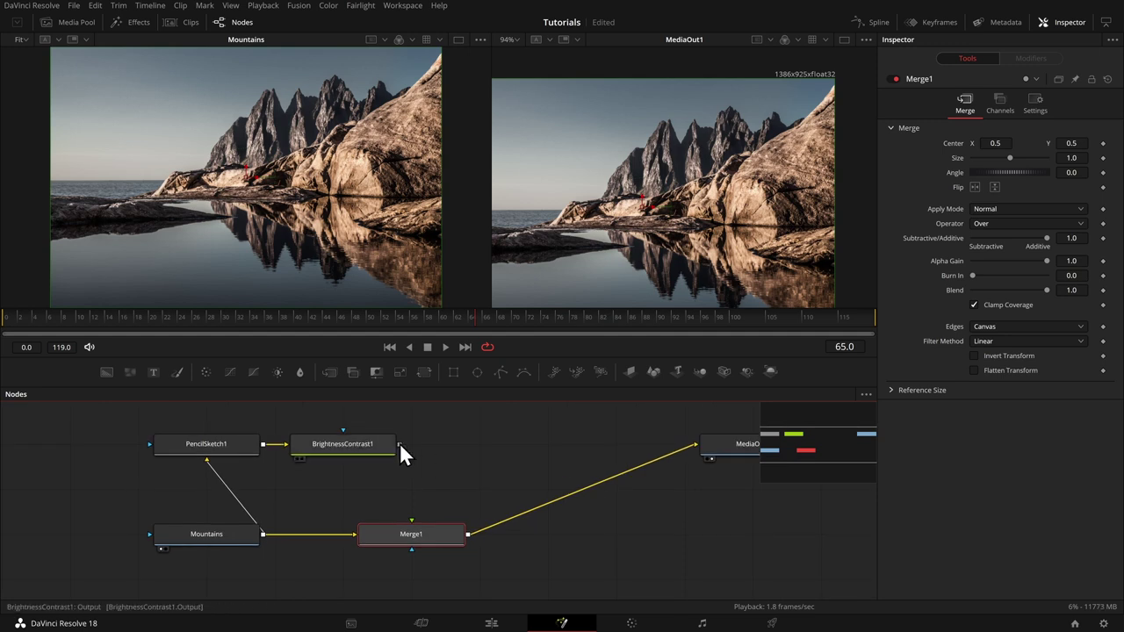
drag(400, 443, 414, 532)
drag(733, 454, 702, 534)
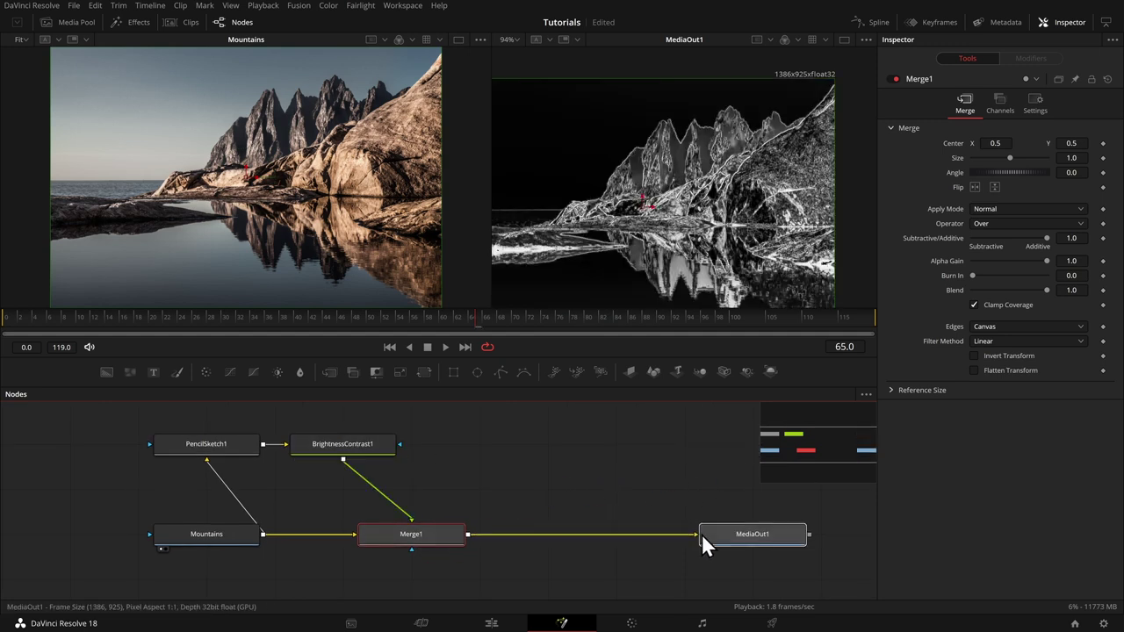
click(421, 535)
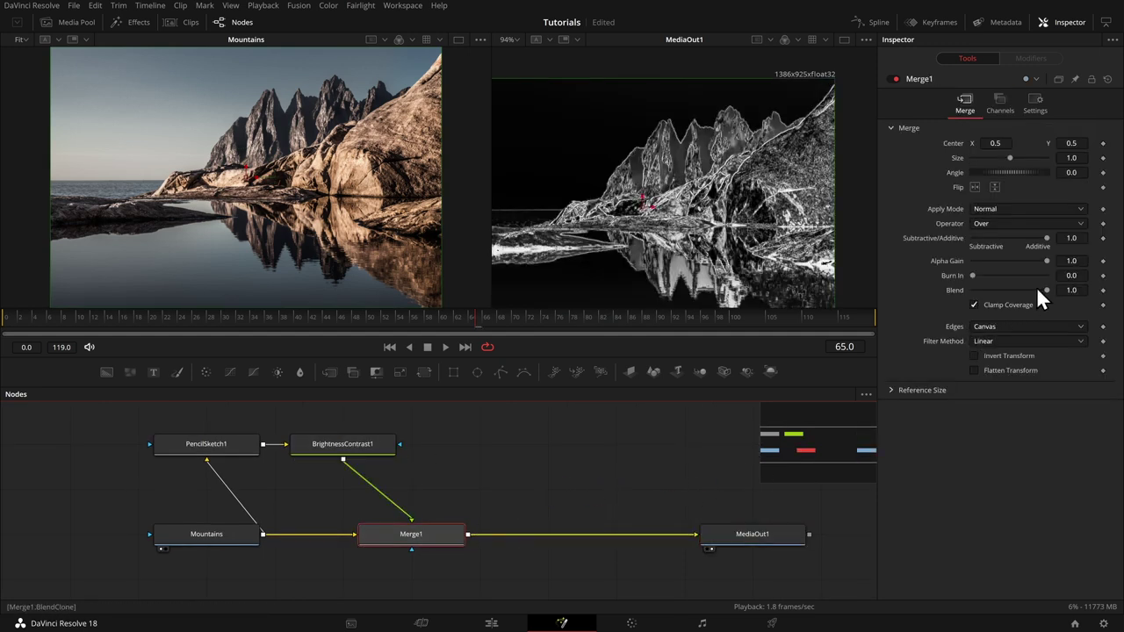
mouse_move(1042, 288)
mouse_down()
mouse_move(960, 294)
mouse_move(1068, 291)
mouse_up()
Step: Add Polygon1 and trace its points along the mountain peaks
drag(496, 418, 503, 485)
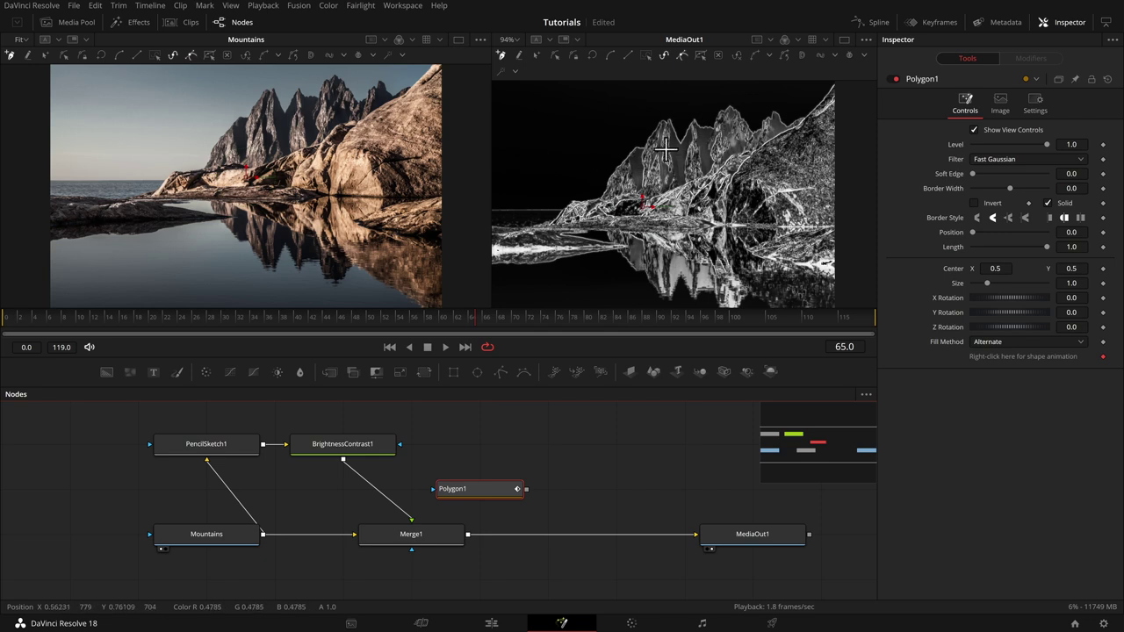
scroll(676, 151, up, 3)
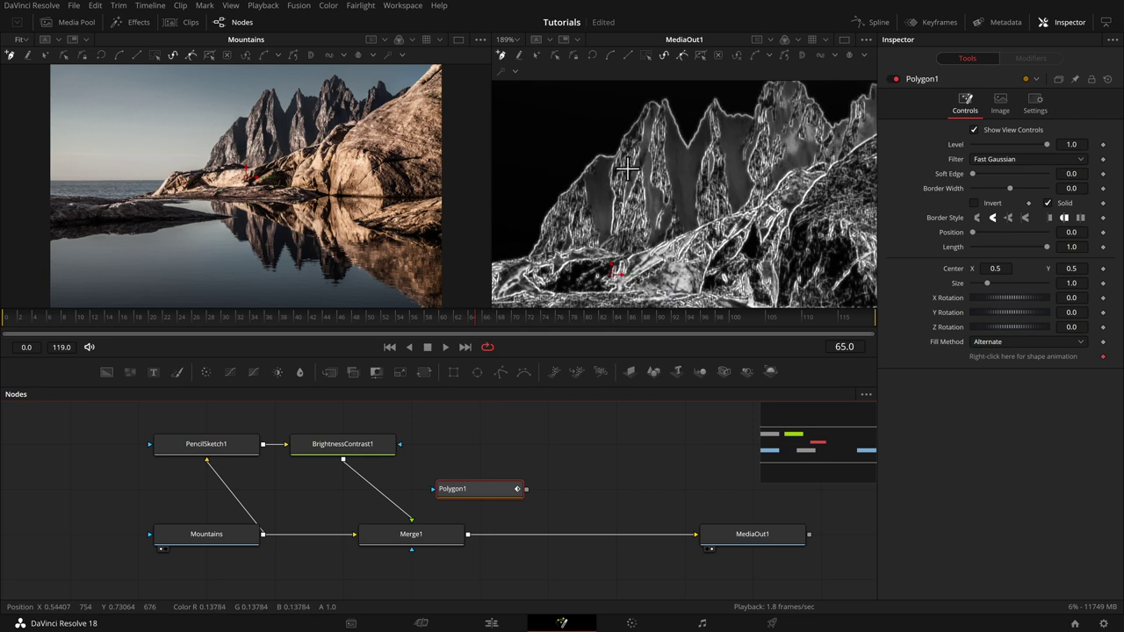
click(581, 204)
click(607, 173)
click(611, 226)
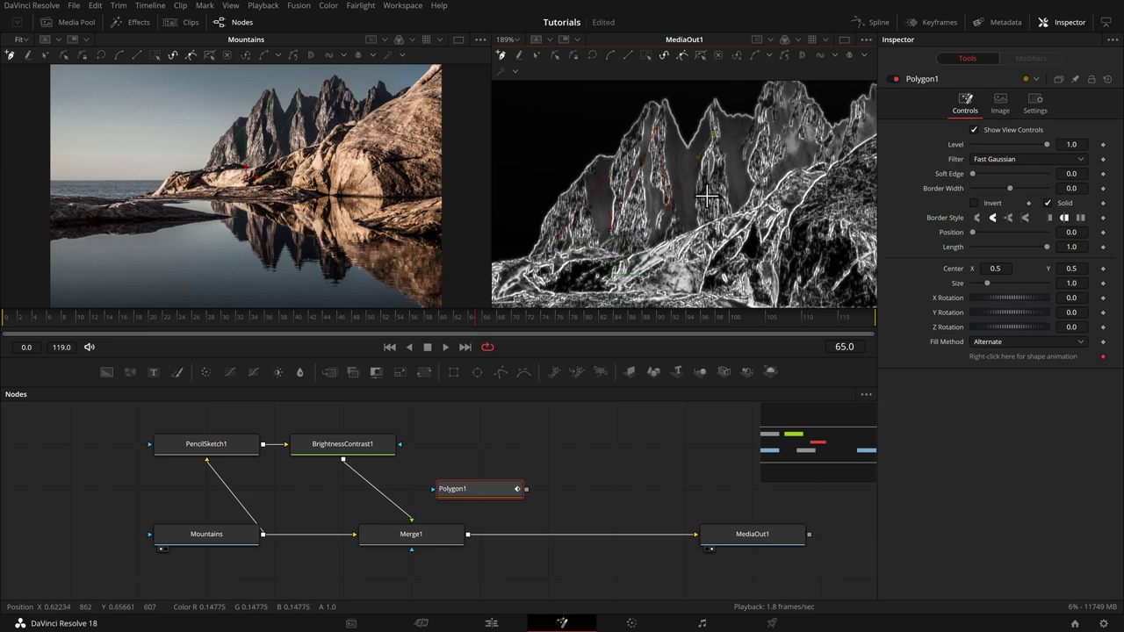
click(766, 126)
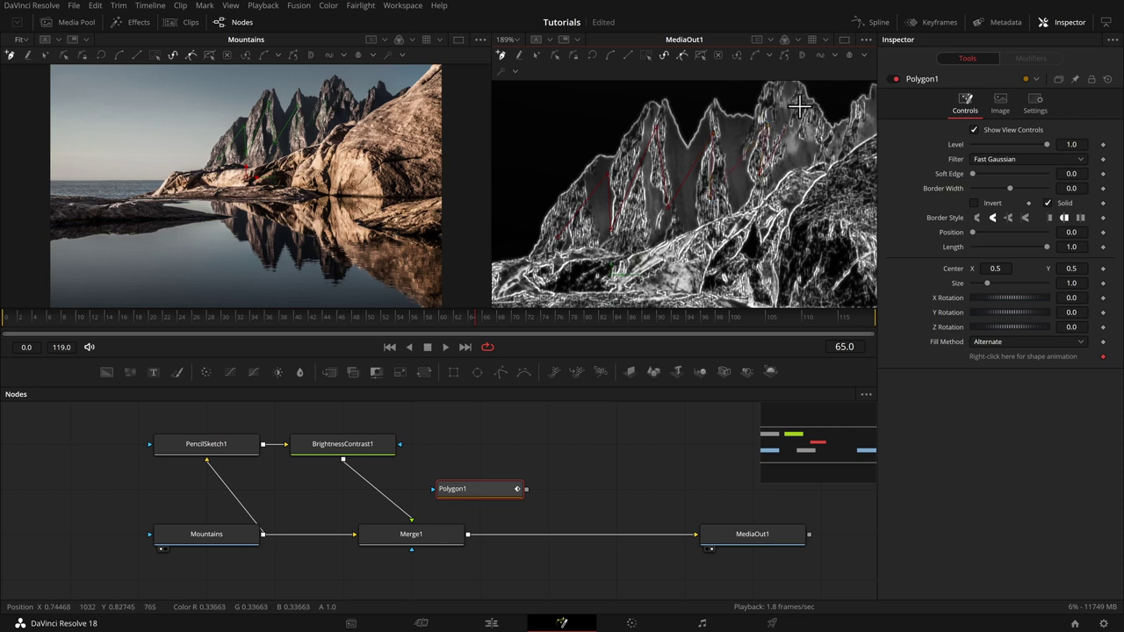
drag(810, 156, 675, 160)
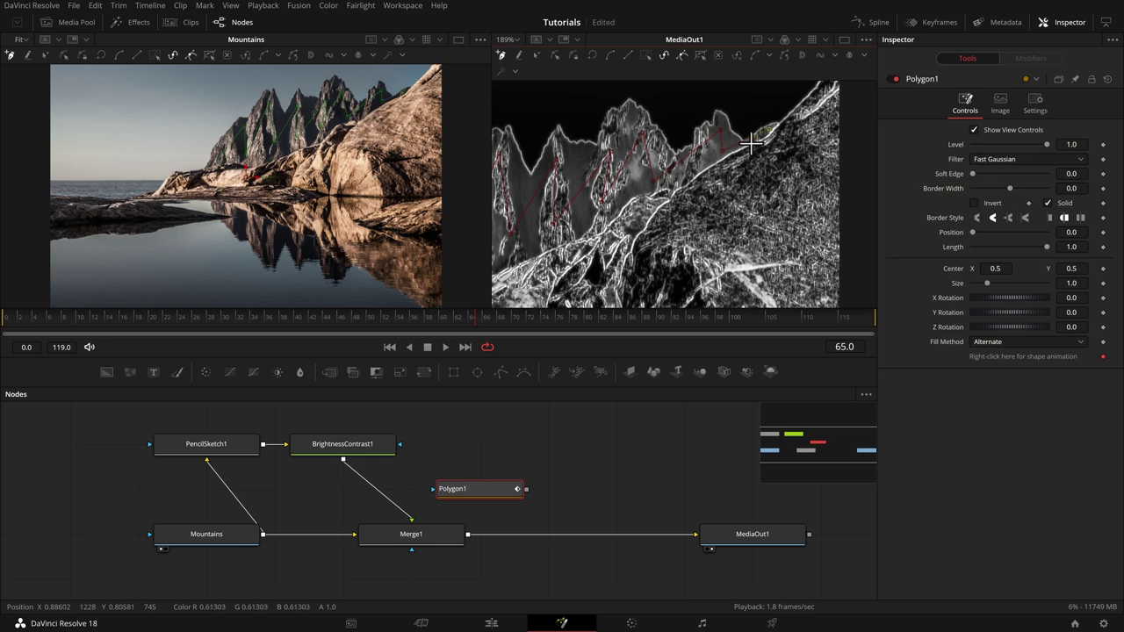
scroll(751, 143, down, 2)
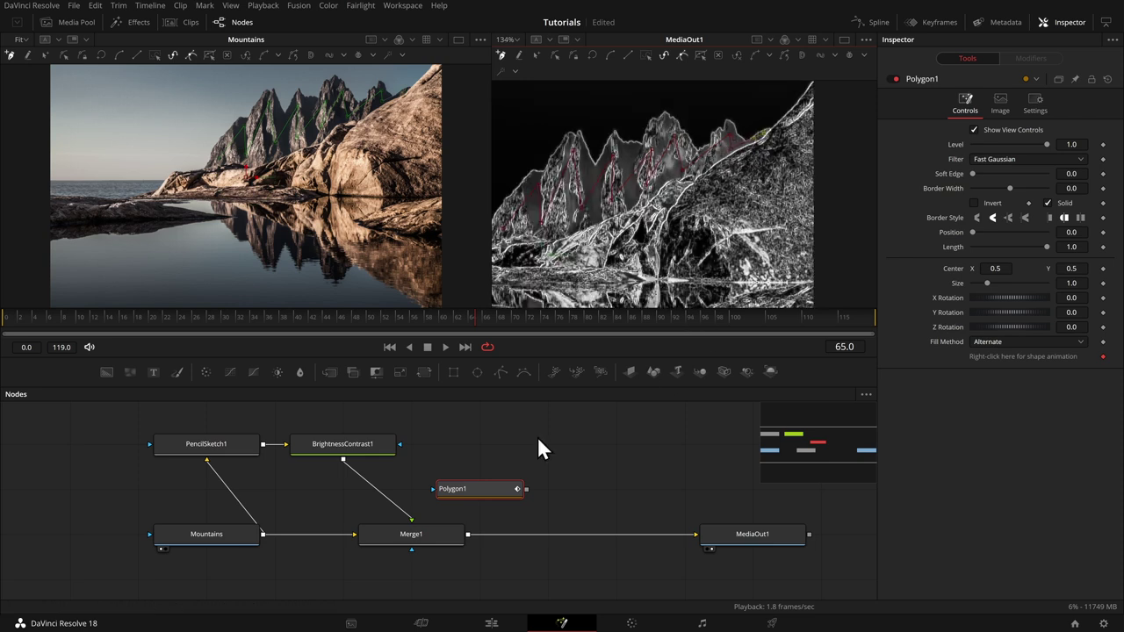
Step: Use Polygon1 as Merge1's mask with Border Width 0.102, and detach the Mountains photo
drag(527, 489, 451, 542)
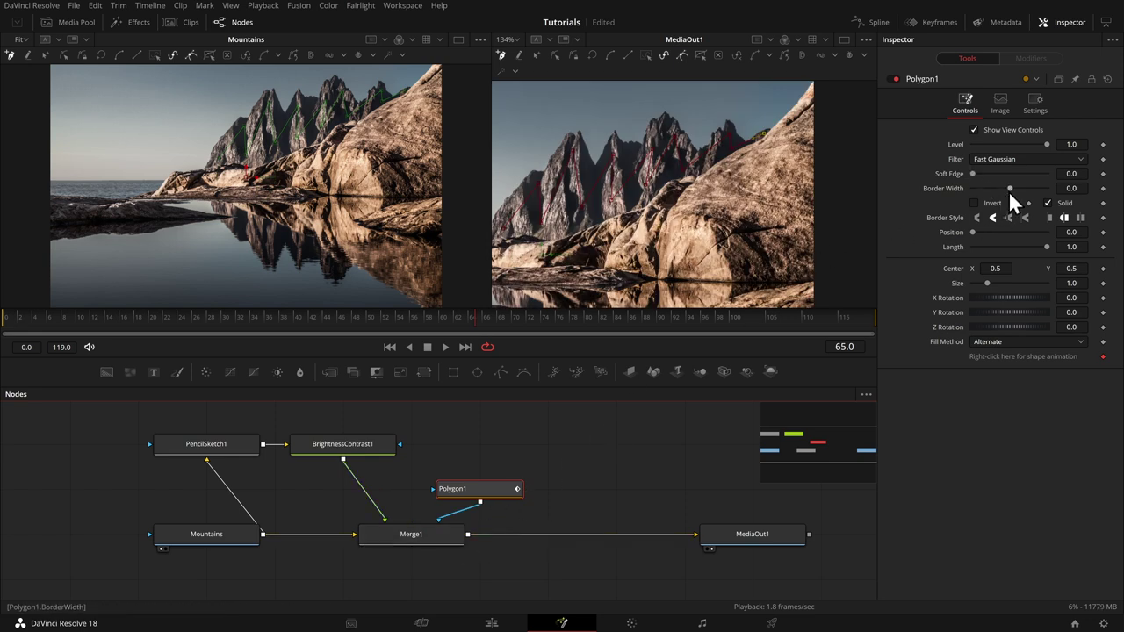
drag(1009, 191, 1029, 187)
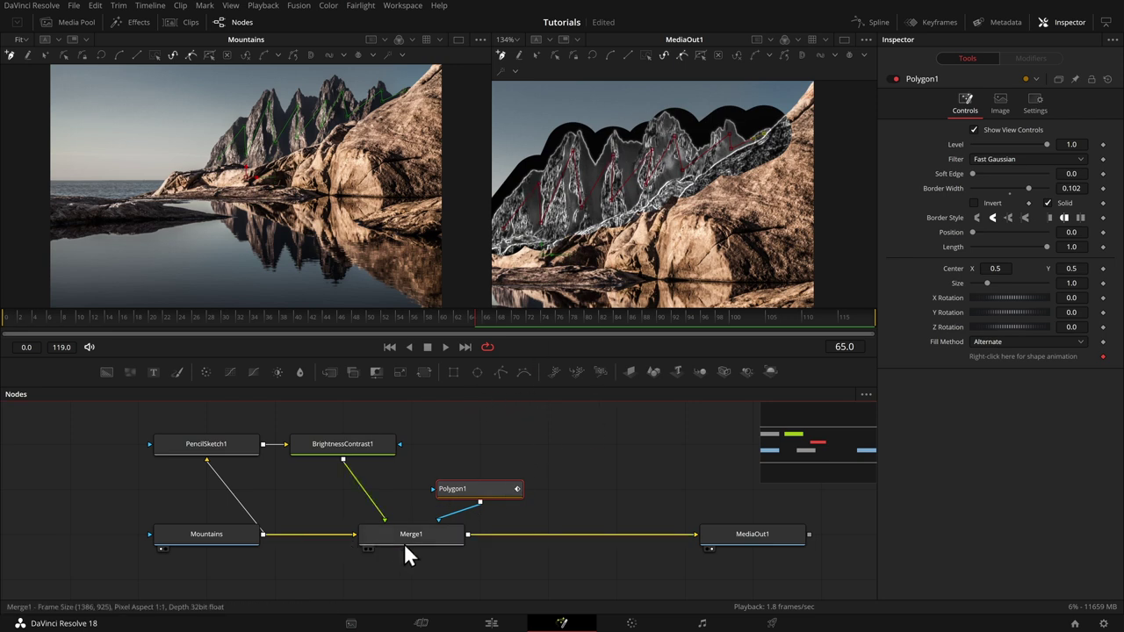
drag(390, 543, 461, 523)
drag(339, 518, 96, 480)
drag(464, 512, 358, 527)
Step: Connect a black Background1 as Merge1's background and keyframe Polygon1's Length at frame 0
drag(108, 372, 369, 516)
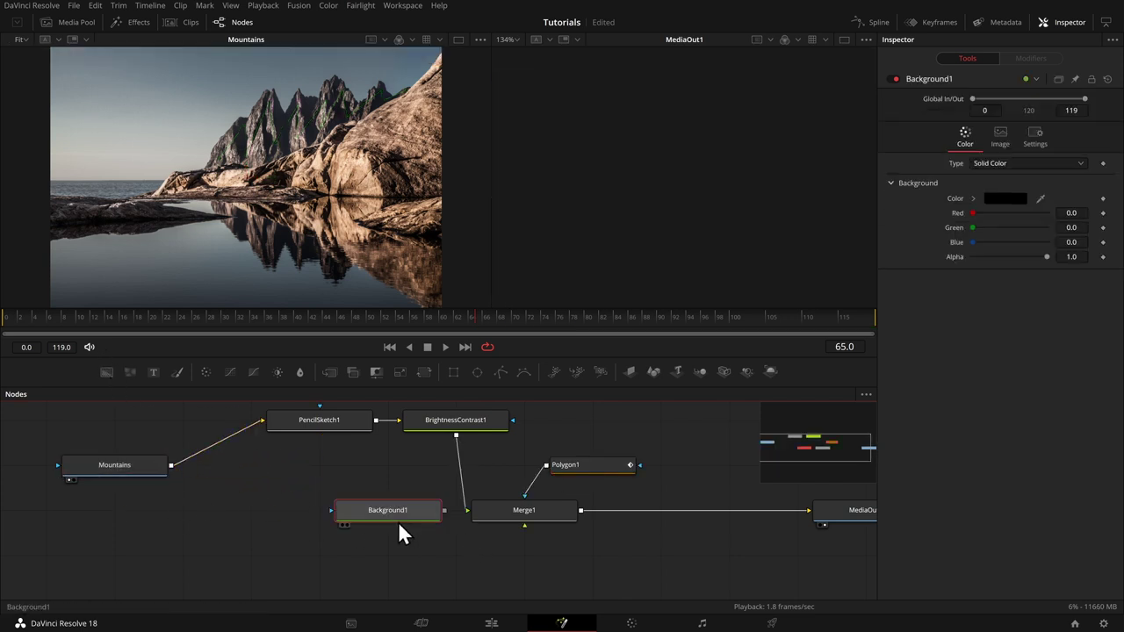
drag(443, 510, 496, 515)
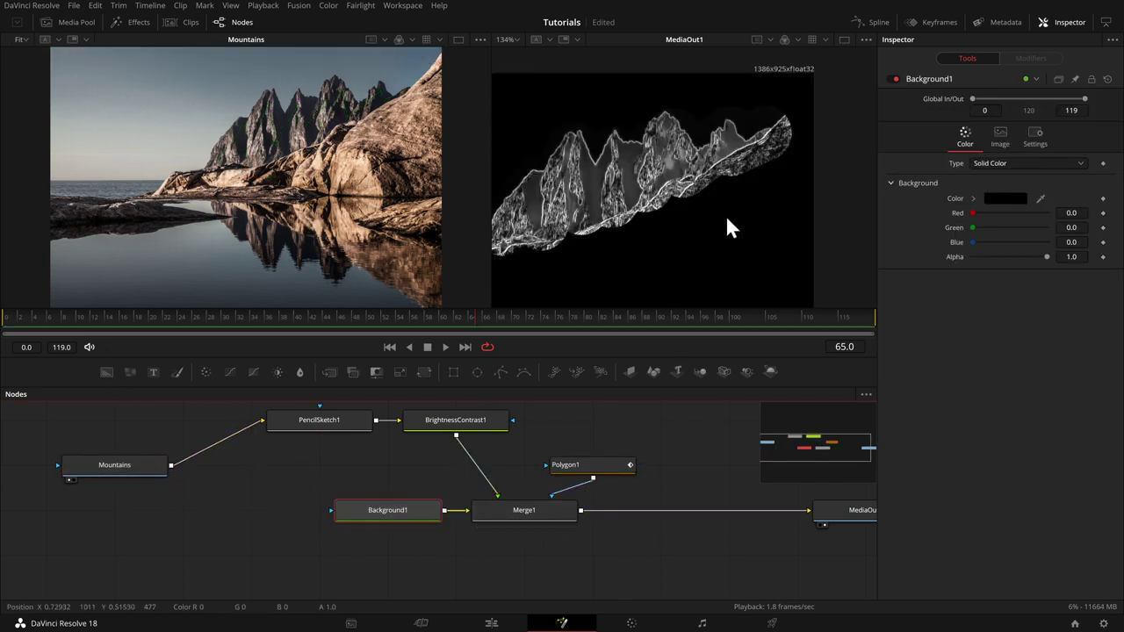
click(596, 461)
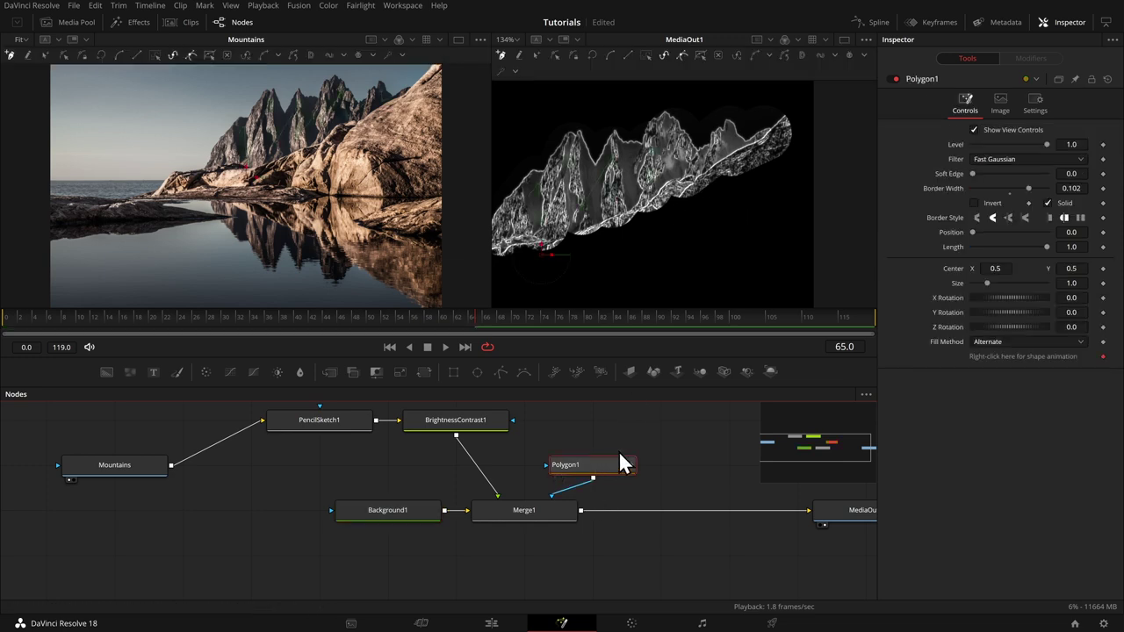
drag(133, 315, 3, 318)
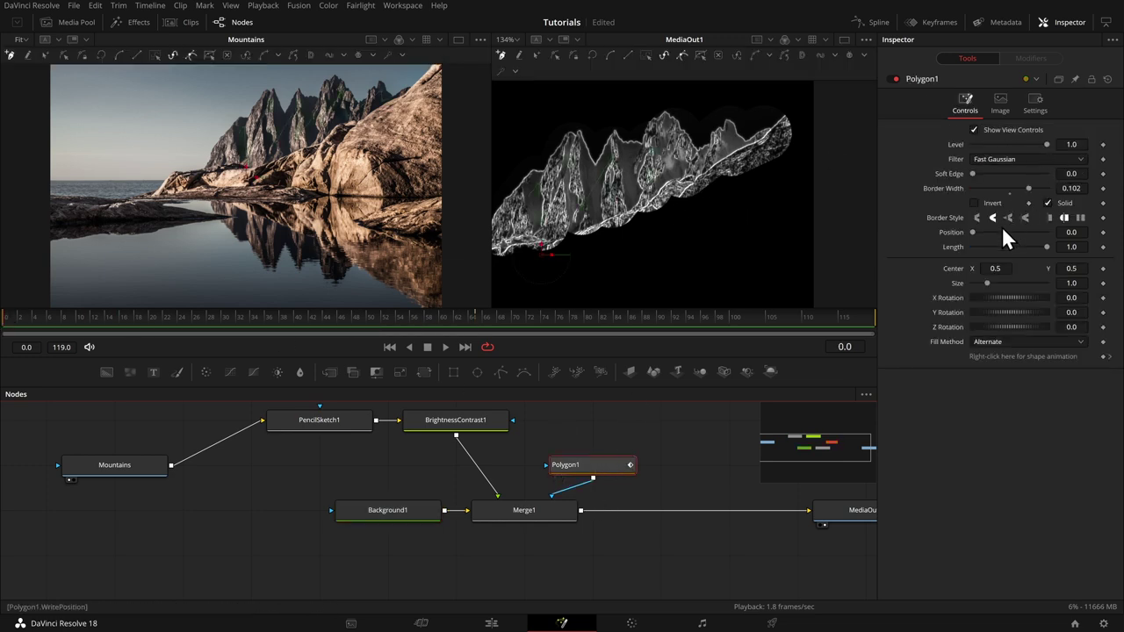
drag(1047, 246, 961, 262)
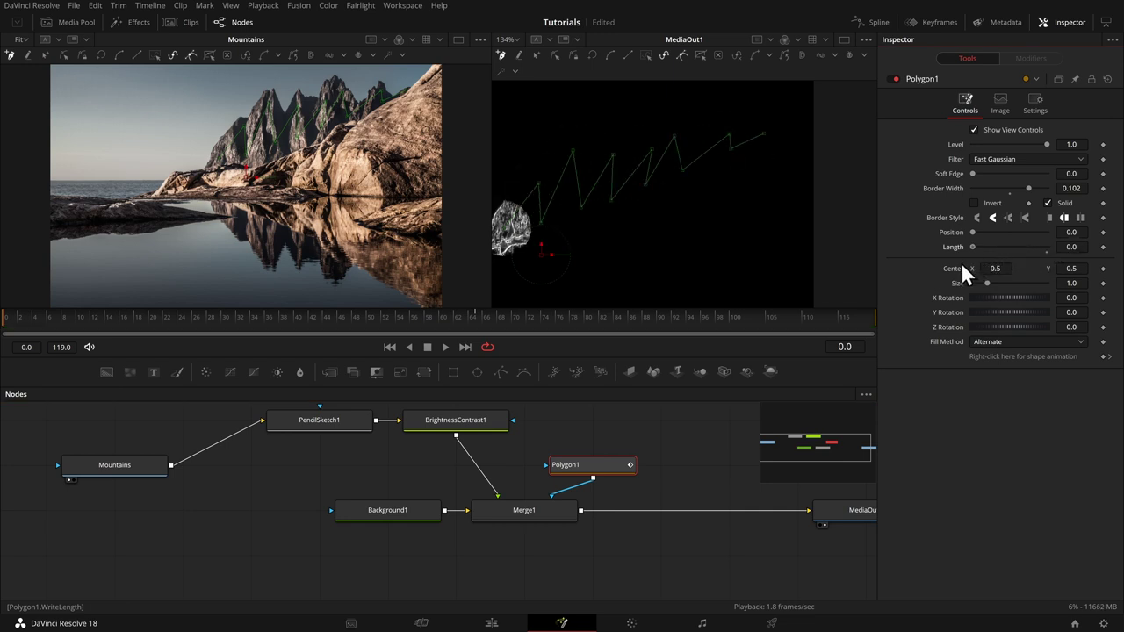
click(1103, 247)
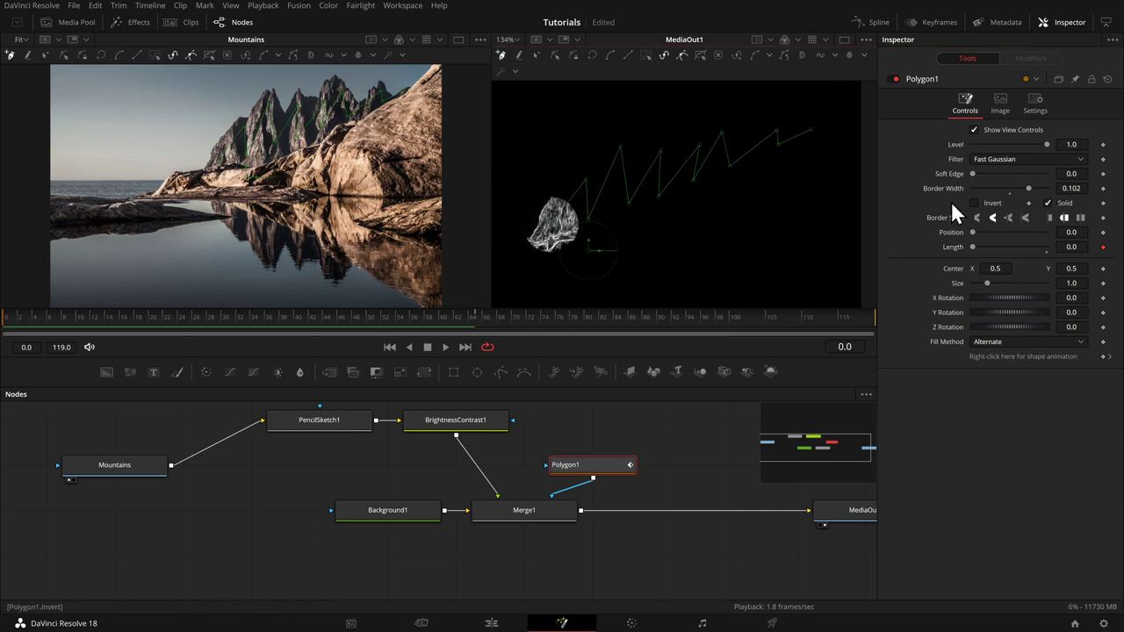
Step: Keyframe Polygon1's Level, set Length to 1.0 at frame 20, and play the reveal
drag(1052, 145, 860, 149)
click(1103, 145)
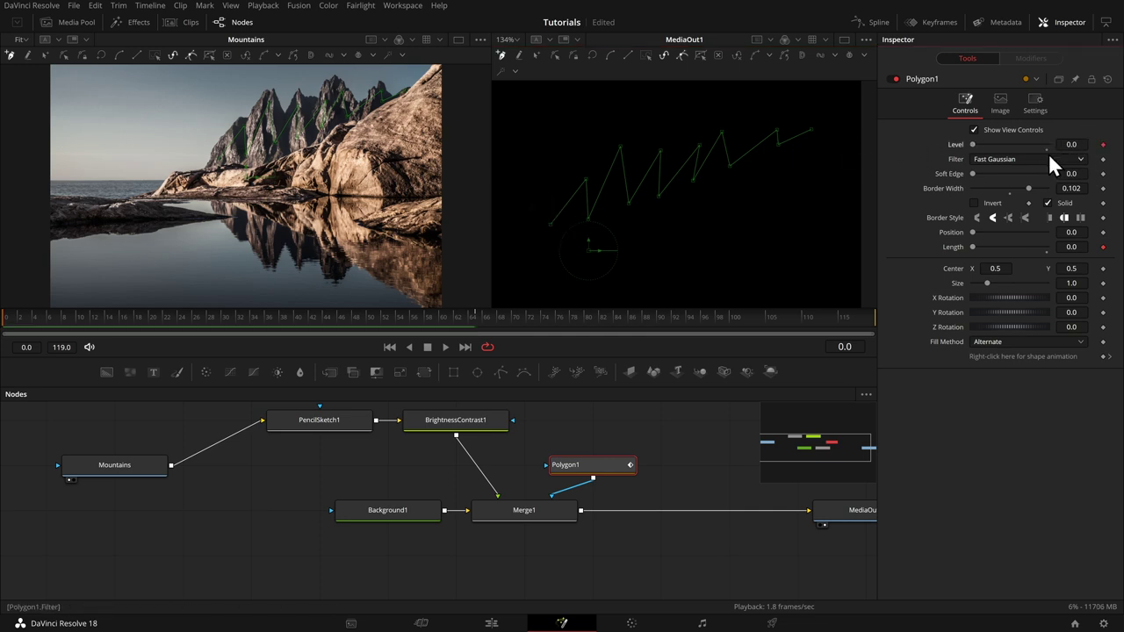
drag(977, 146, 1046, 146)
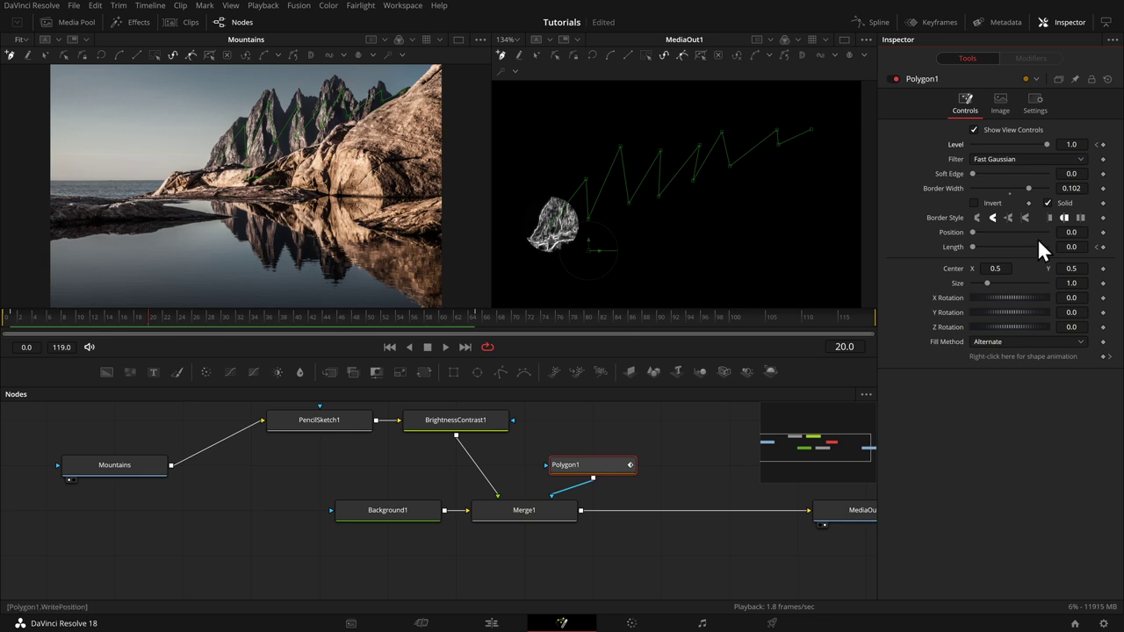
drag(974, 247, 1047, 247)
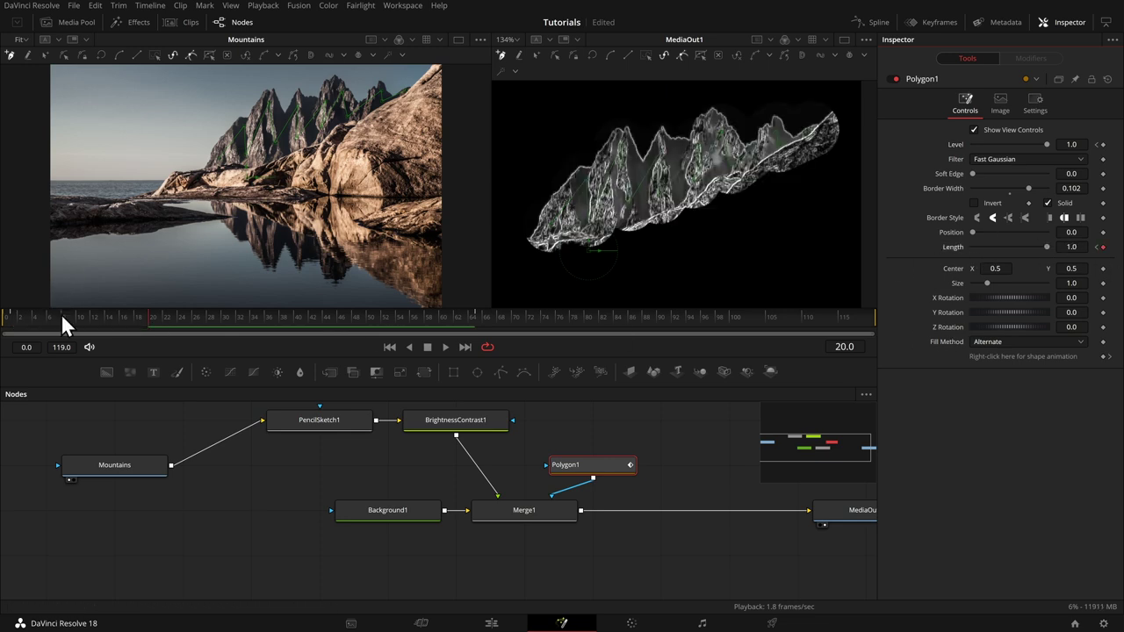
drag(60, 317, 4, 332)
key(space)
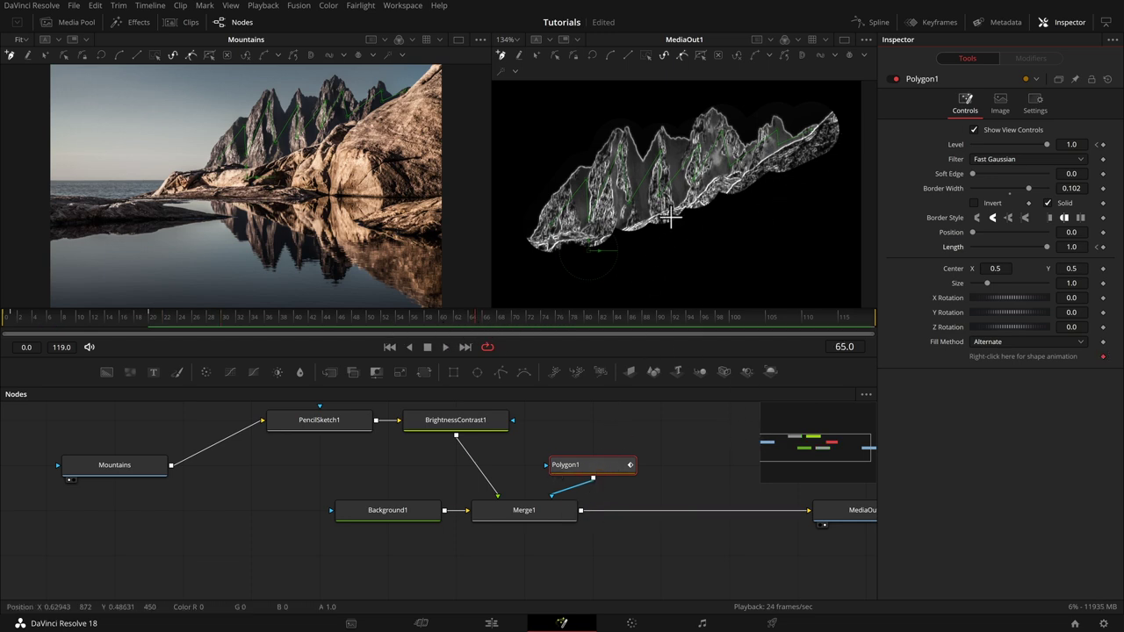
Step: Add a second polygon and close its outline along the rock edge
scroll(242, 180, up, 5)
scroll(88, 235, down, 5)
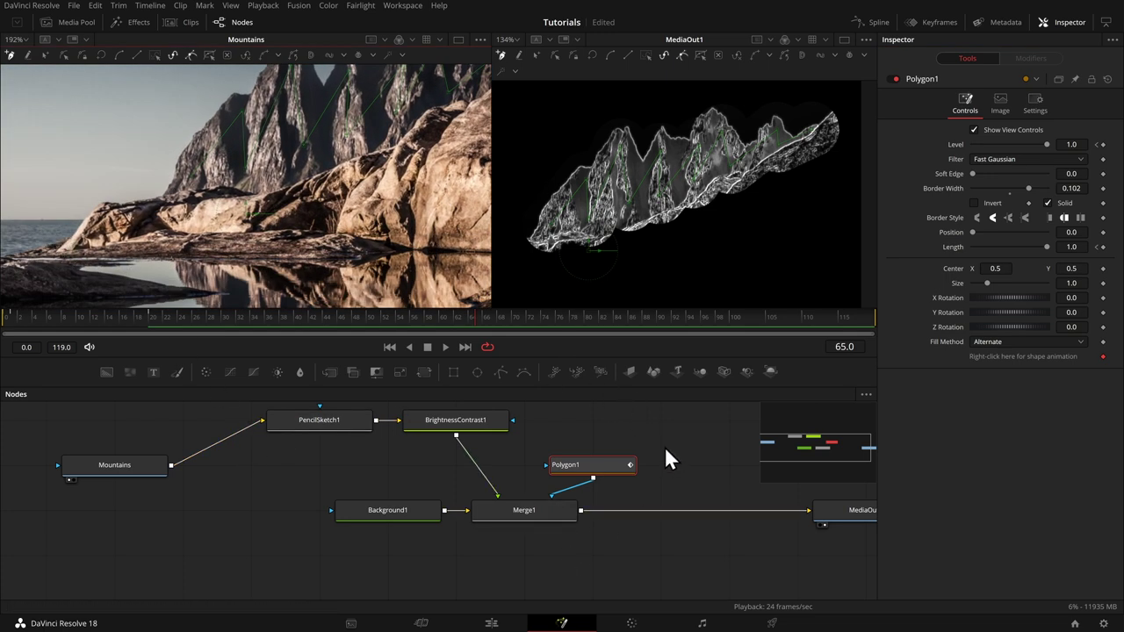
click(502, 372)
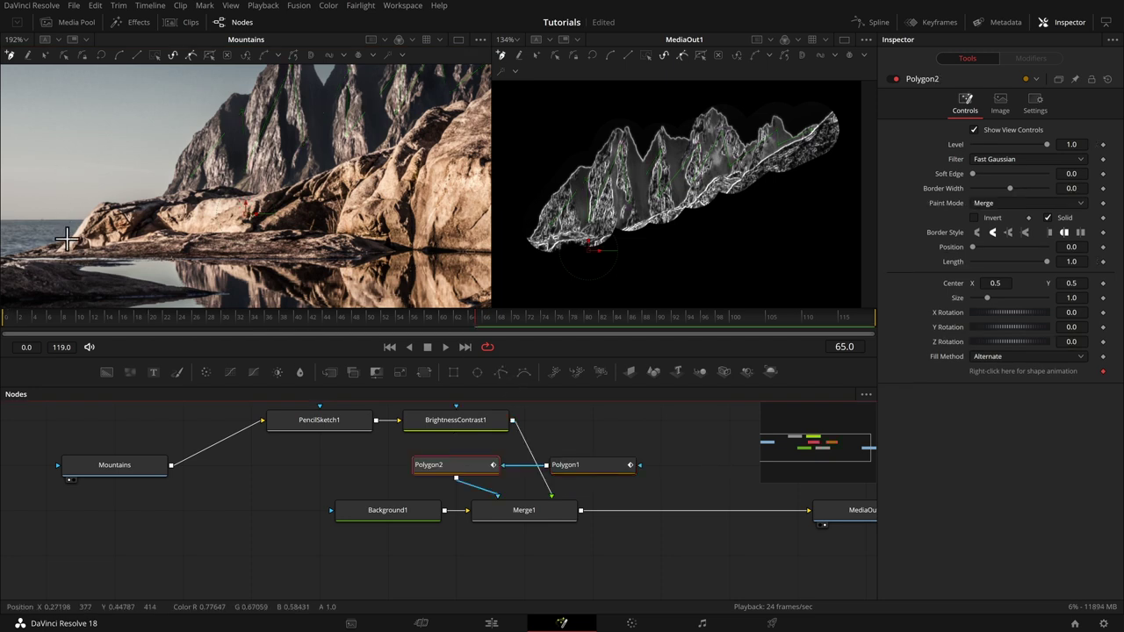
click(86, 213)
click(109, 204)
click(263, 188)
scroll(409, 140, up, 3)
scroll(334, 184, up, 3)
click(355, 159)
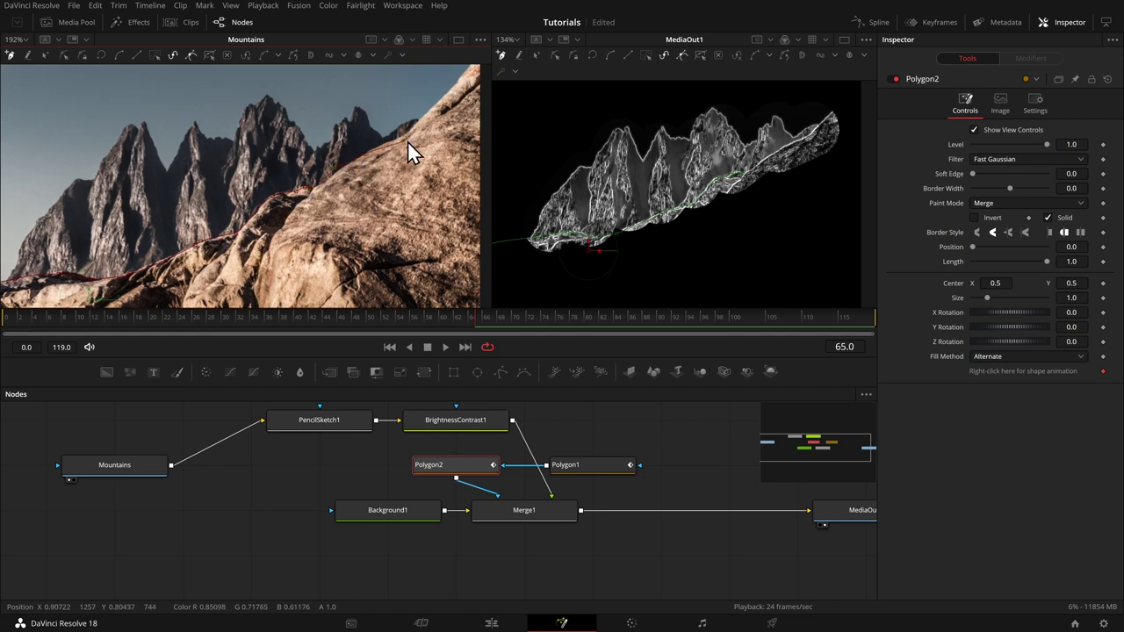
scroll(407, 142, right, 3)
click(454, 156)
scroll(454, 155, down, 5)
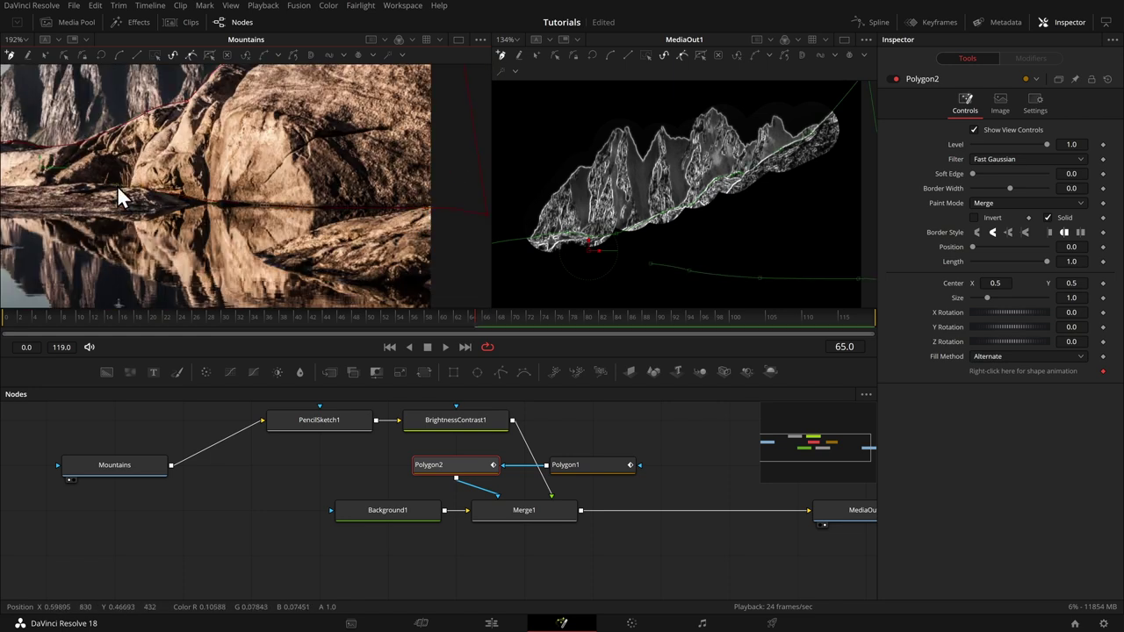
scroll(153, 177, left, 5)
click(39, 209)
Step: Stack the polygons and rename them MountainBackPaint and MountainMiddleBoundary
drag(565, 465, 588, 419)
drag(469, 465, 606, 465)
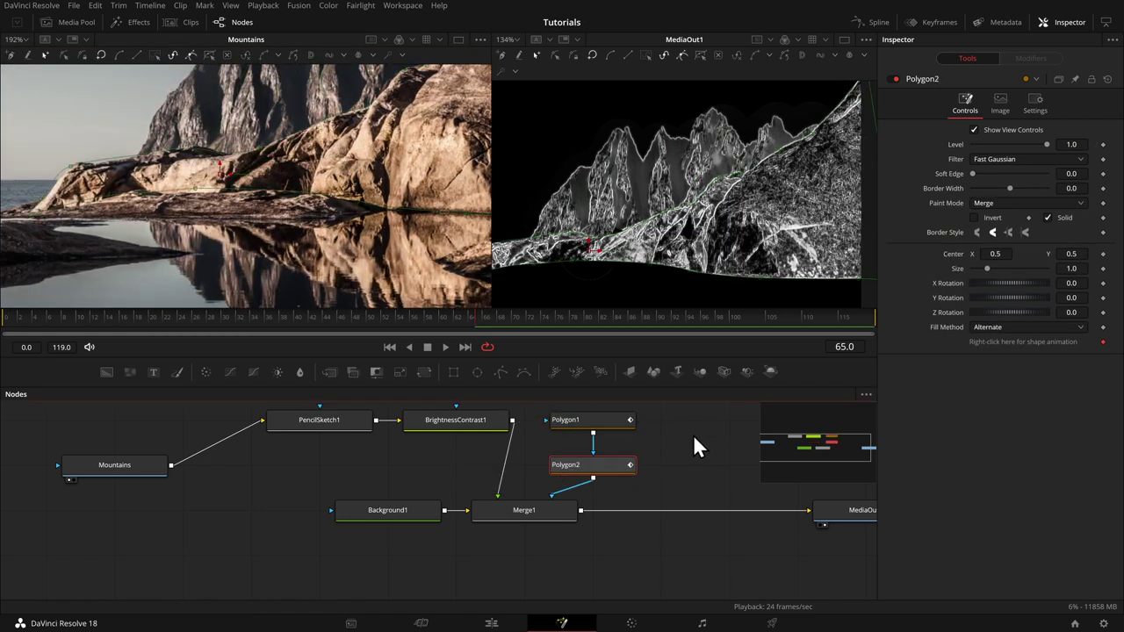
drag(693, 433, 649, 451)
click(558, 441)
key(F2)
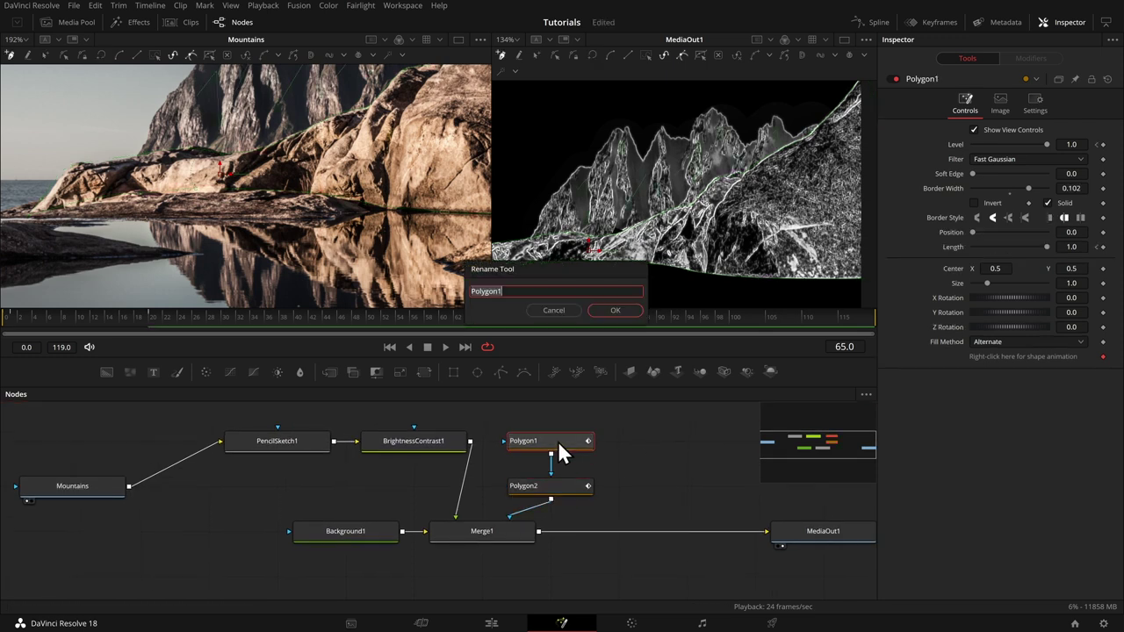
text(Mountain BackPaint)
key(Return)
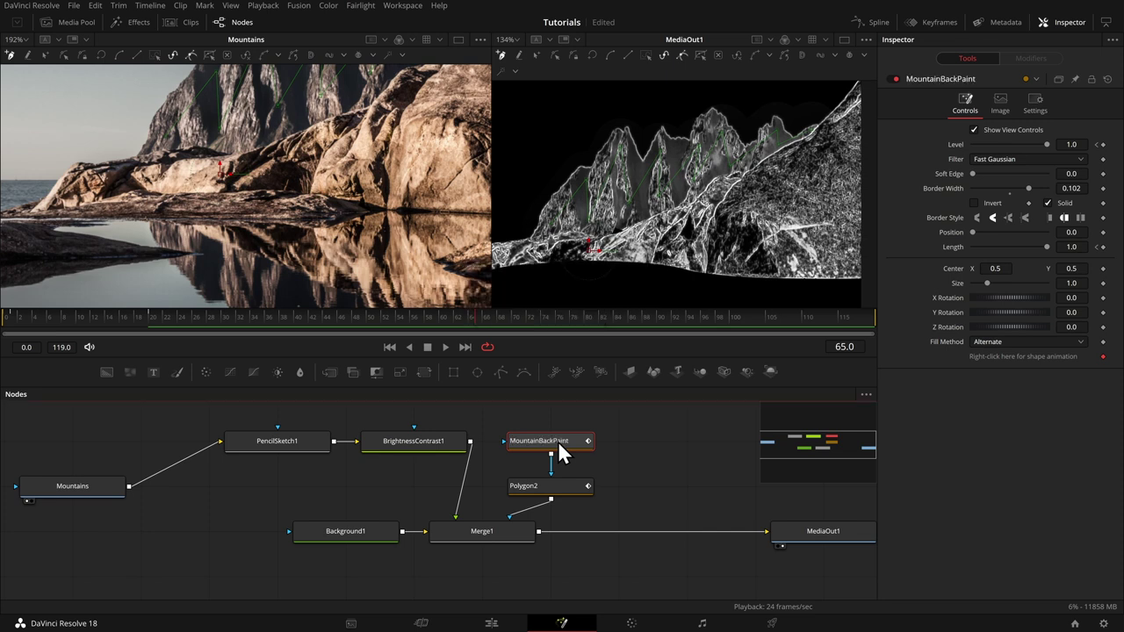
click(558, 487)
key(F2)
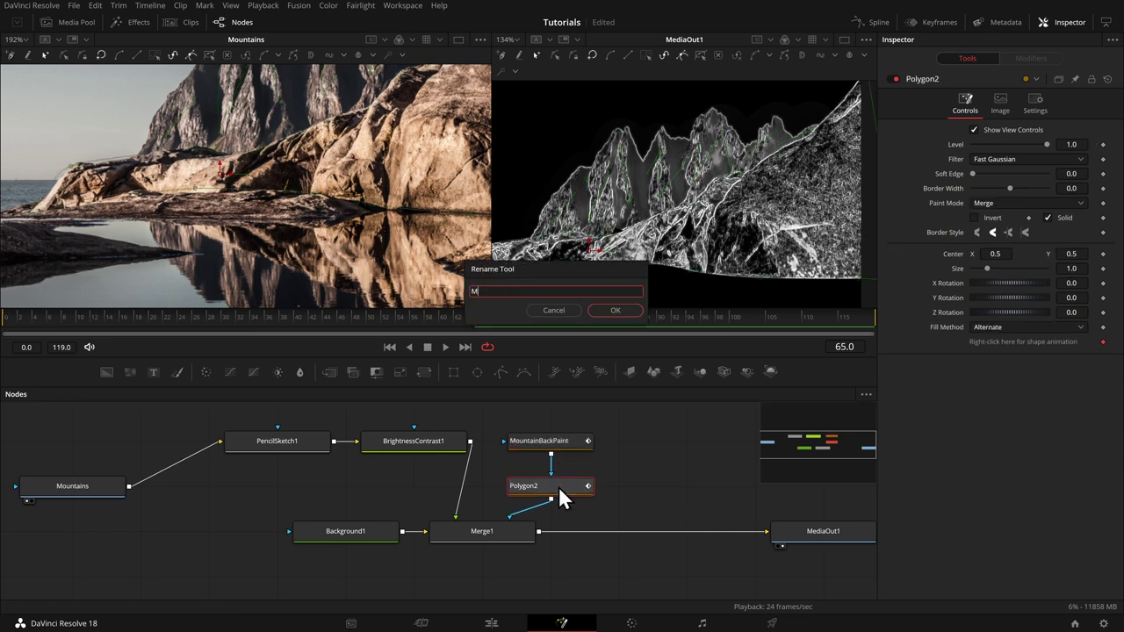
text(Mountain Middle Boundary)
key(Return)
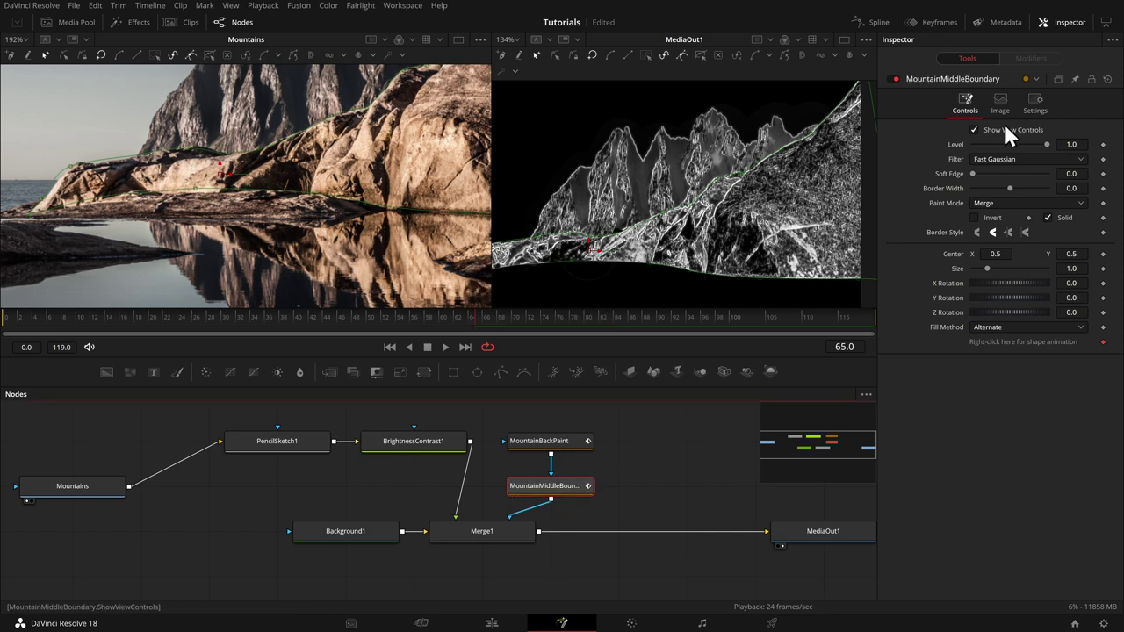
Step: Set MountainMiddleBoundary's Paint Mode to Subtract and play from frame 0
click(1002, 206)
click(1001, 246)
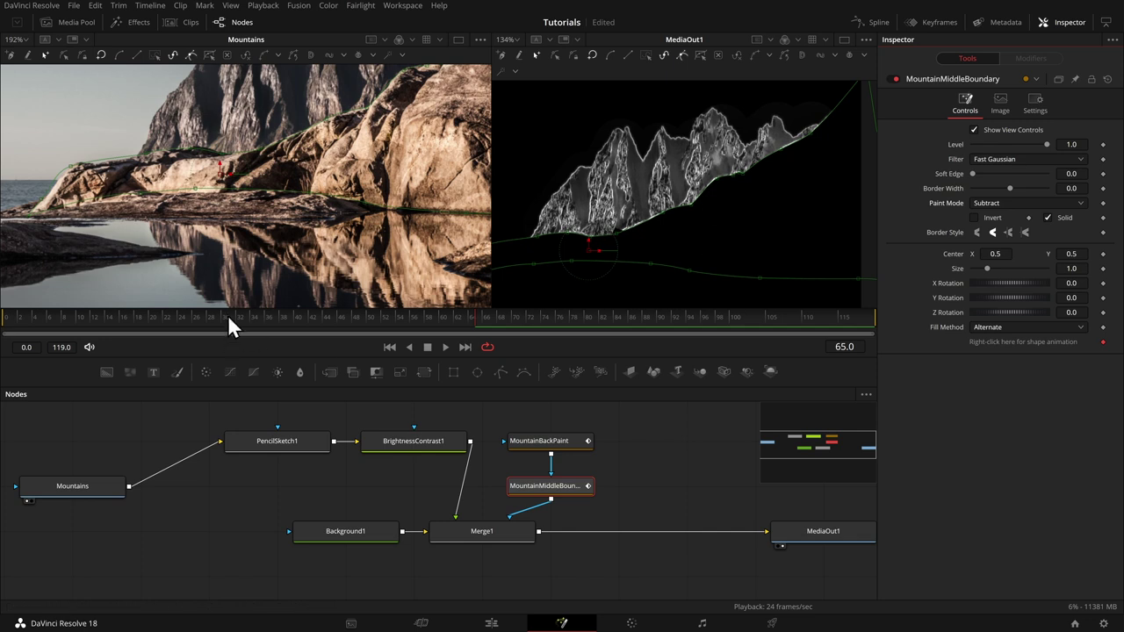
click(3, 327)
key(space)
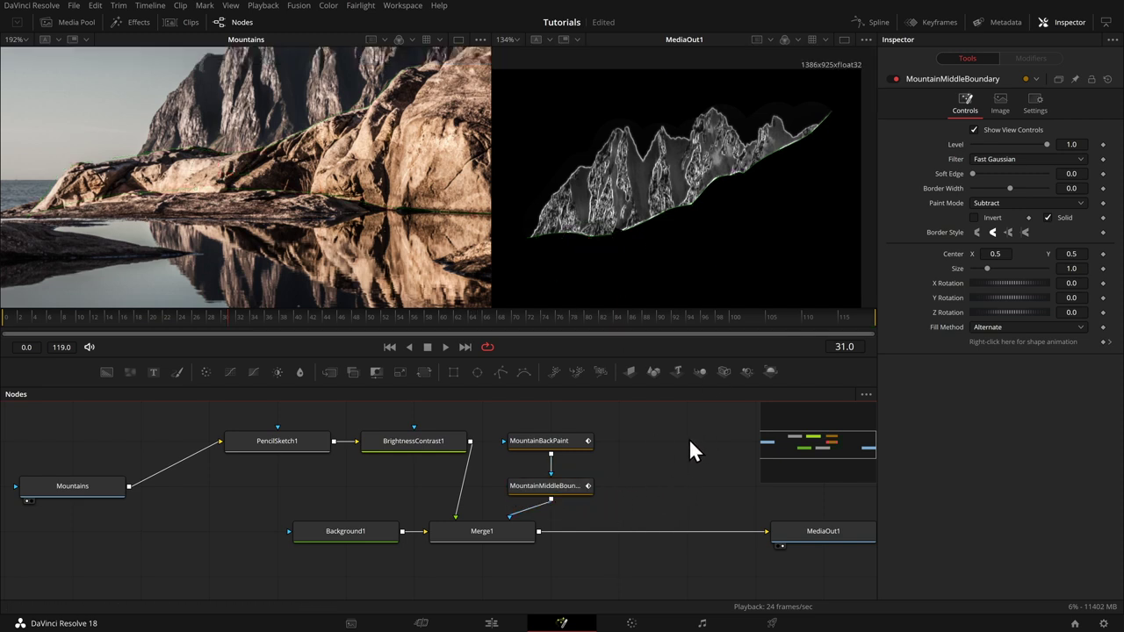
Step: Duplicate MountainMiddleBoundary and move MediaOut1 right to make room
key(ctrl+c)
key(ctrl+v)
drag(779, 506, 476, 477)
drag(534, 506, 670, 505)
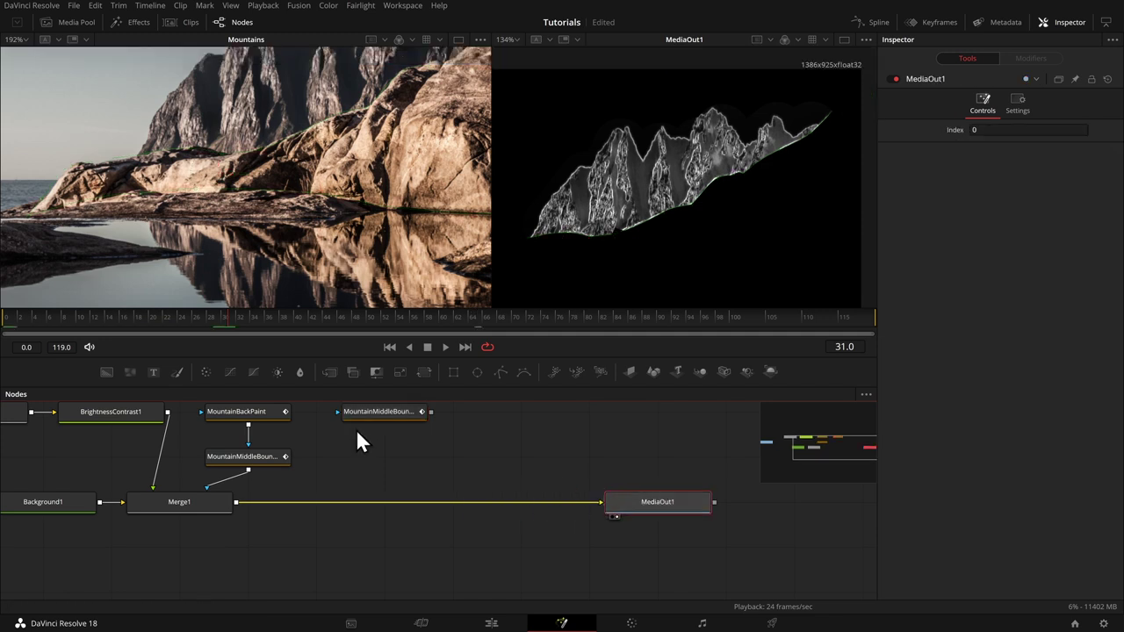
click(430, 412)
Step: Add a white Background node masked by the copied boundary polygon
scroll(474, 394, up, 2)
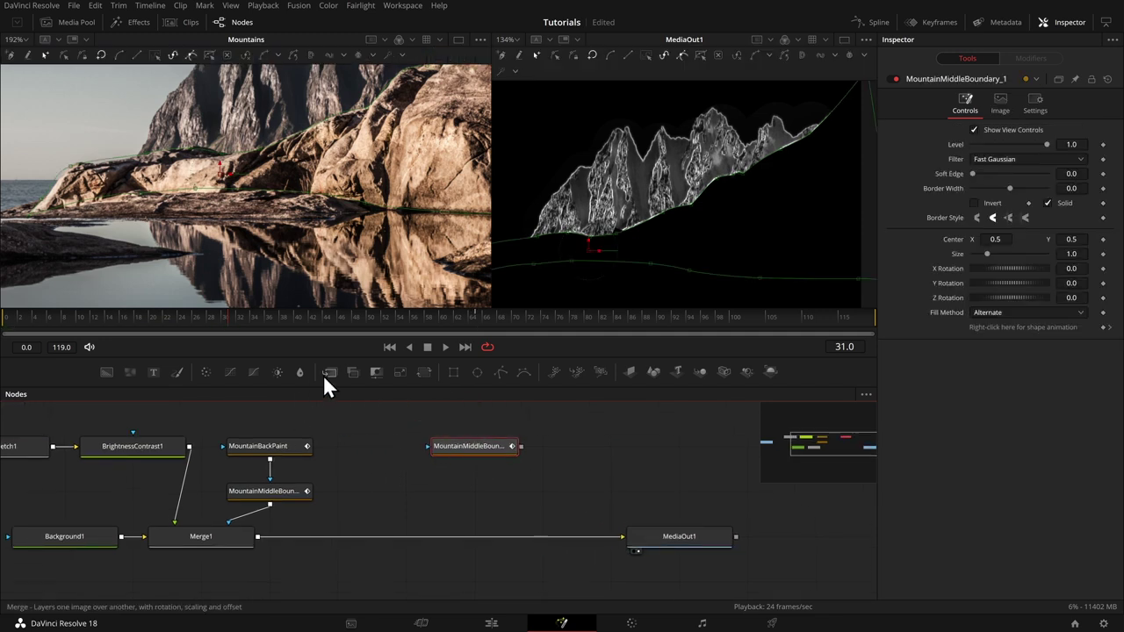
drag(119, 370, 472, 498)
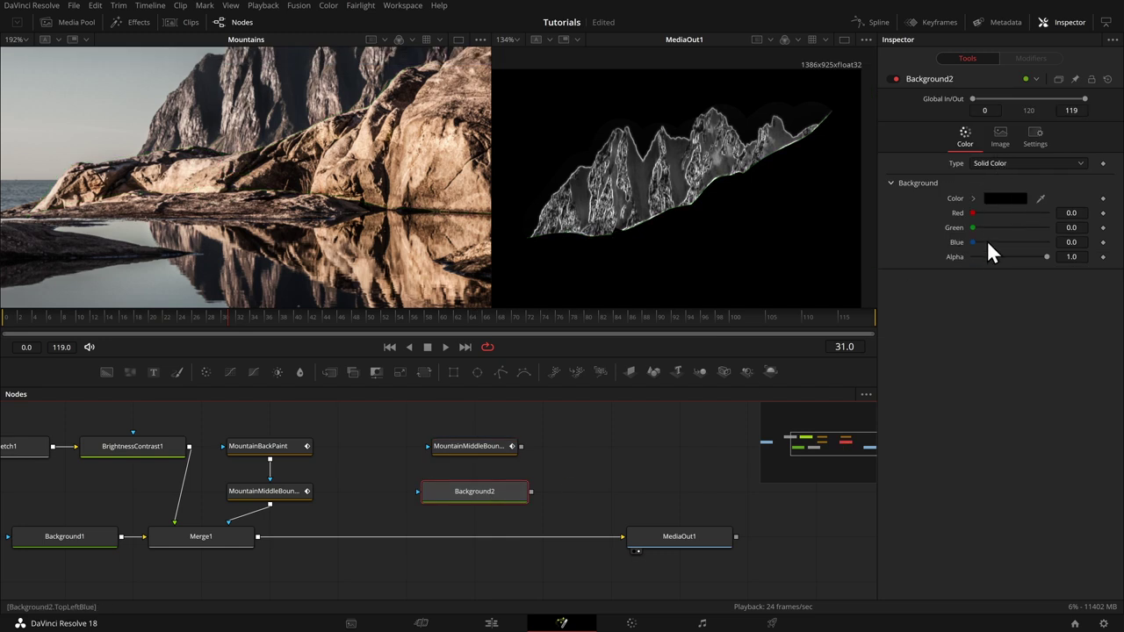
click(973, 199)
click(973, 213)
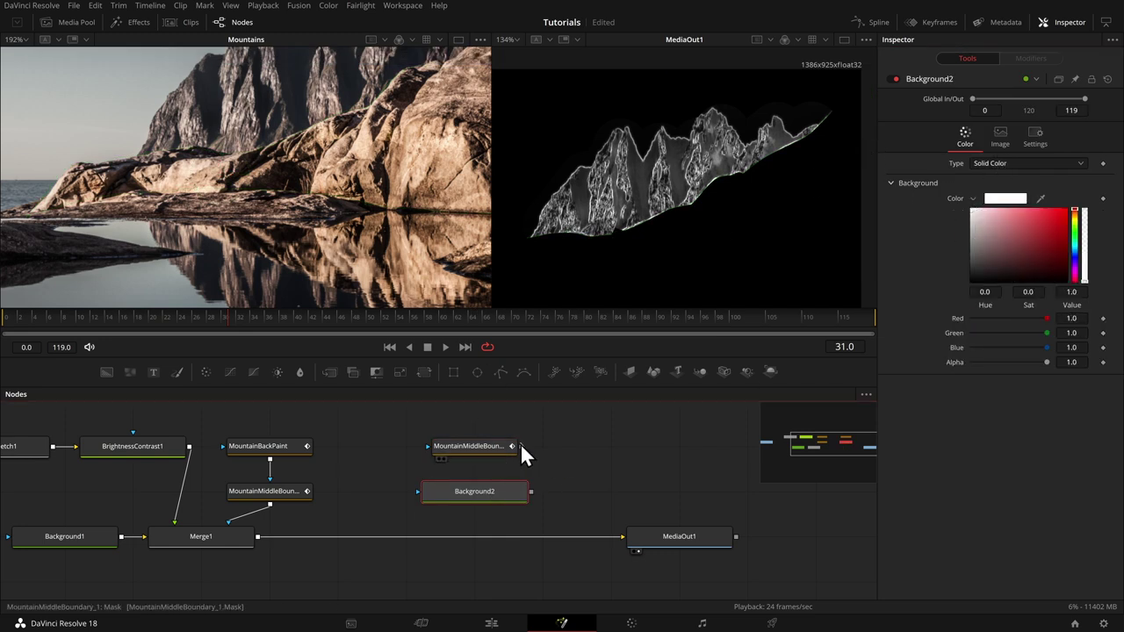
drag(521, 447, 258, 537)
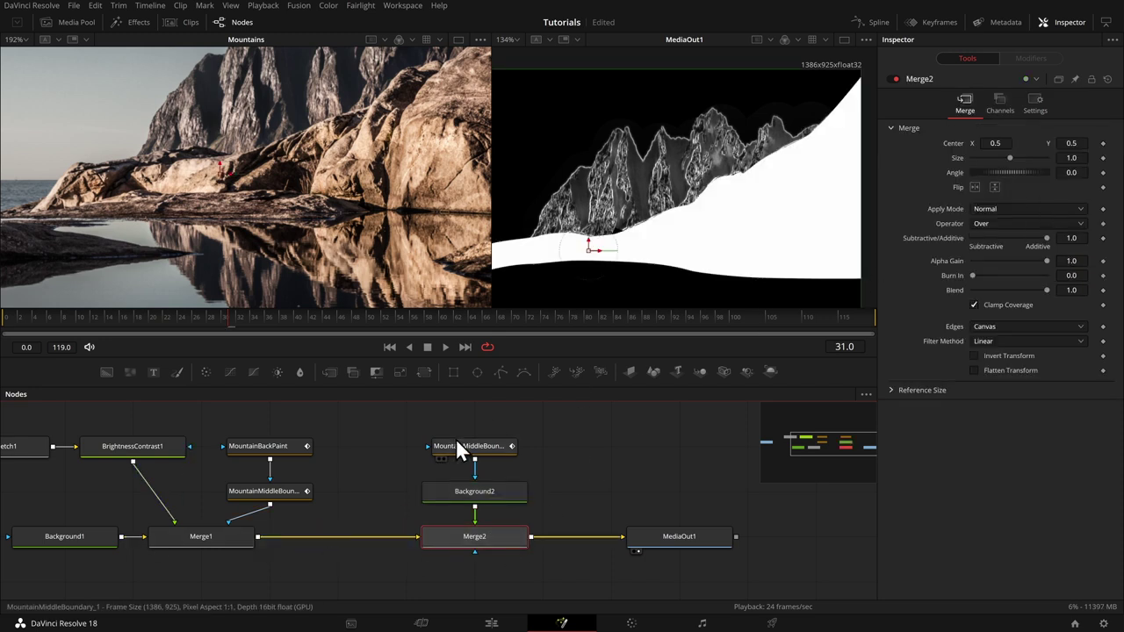
Step: Untick Solid on the boundary copy, thicken its border, adjust Length, and preview frames 0–20
click(494, 447)
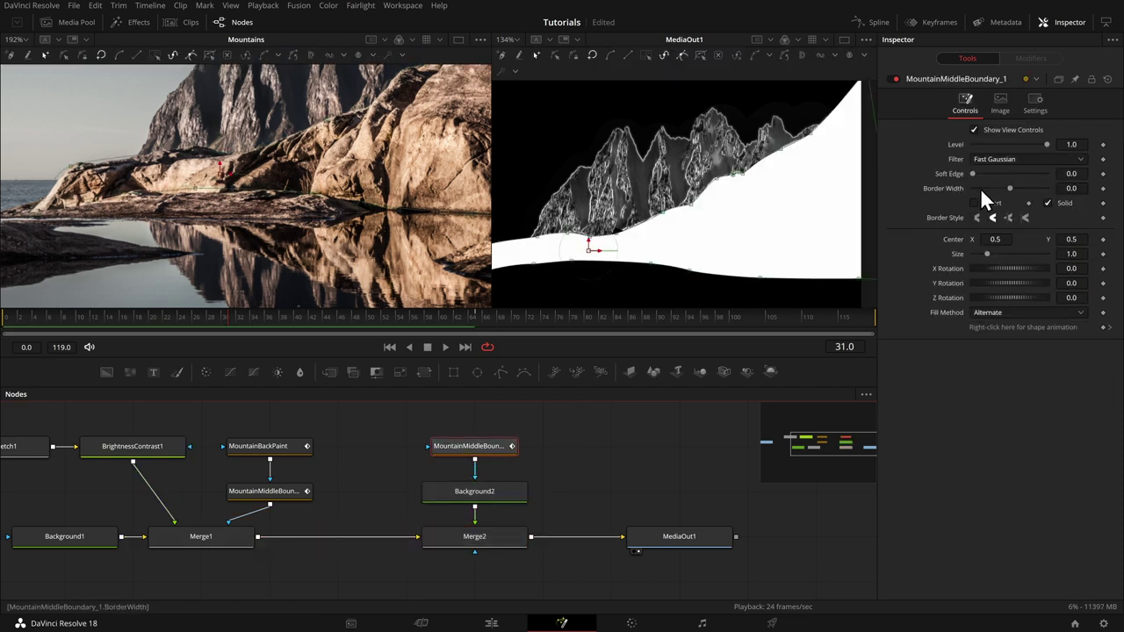
click(1049, 203)
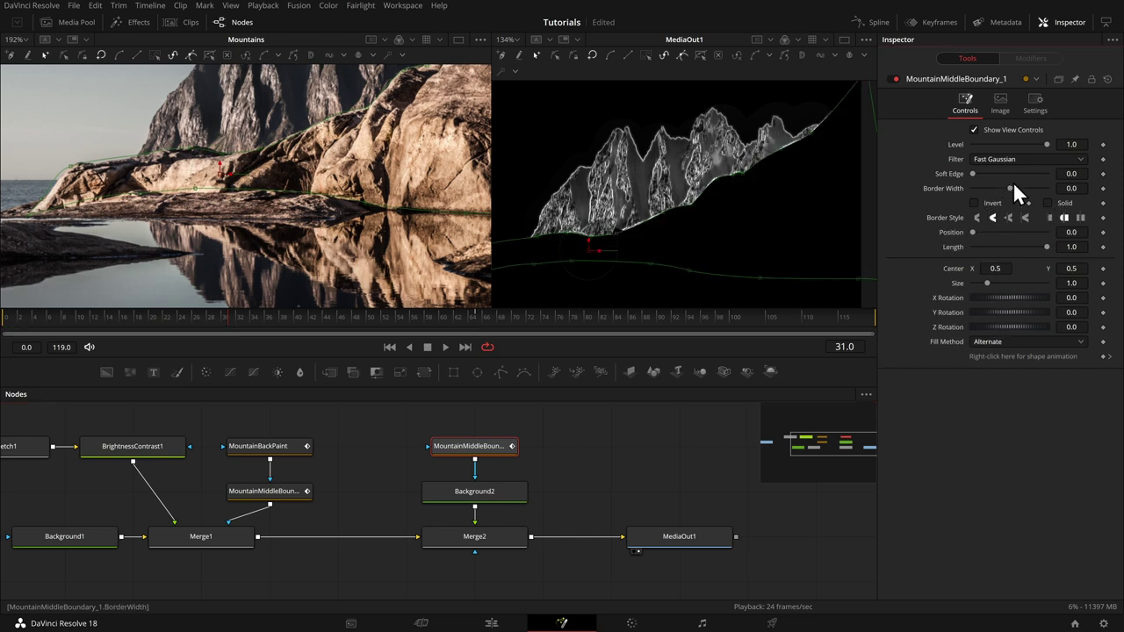
drag(1010, 188, 1012, 192)
scroll(643, 183, down, 3)
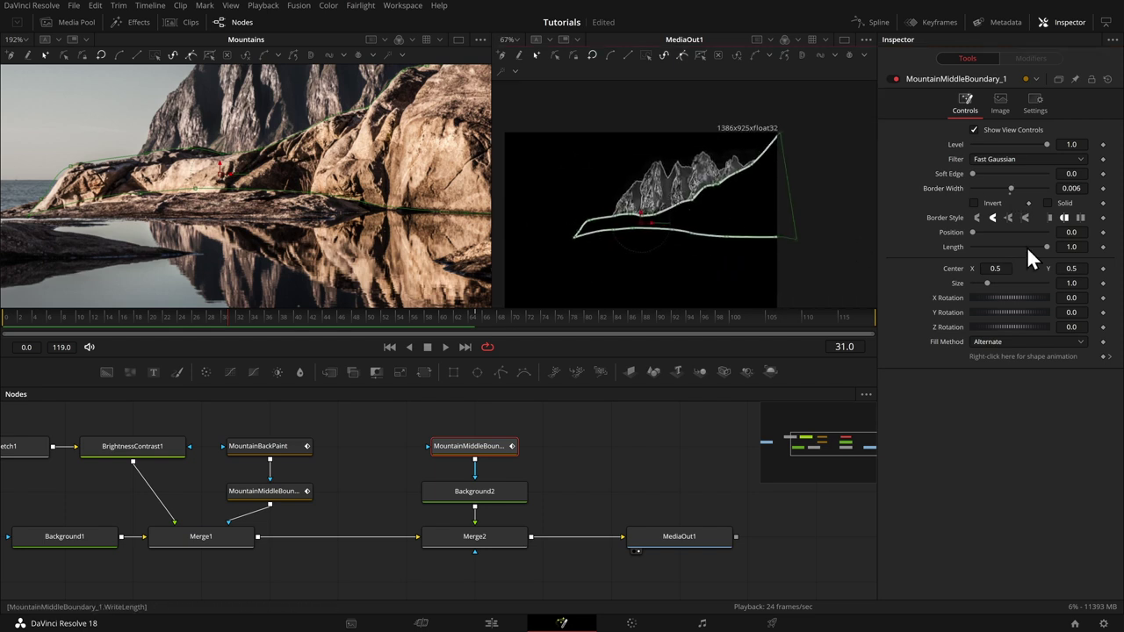
drag(1049, 245, 1072, 244)
scroll(597, 180, up, 3)
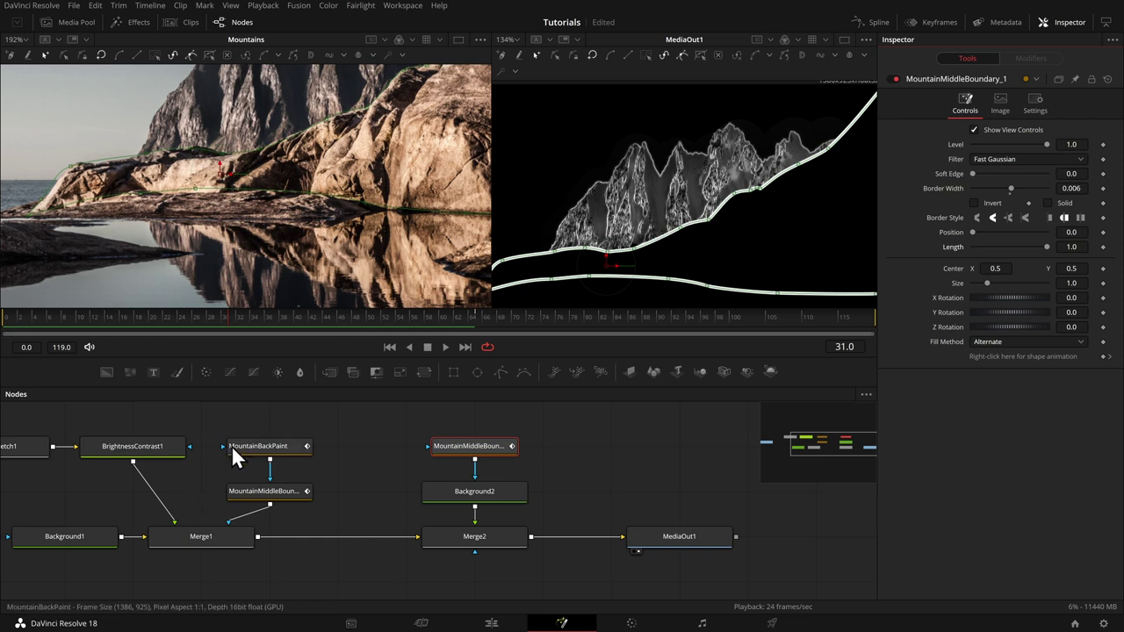
drag(119, 316, 157, 321)
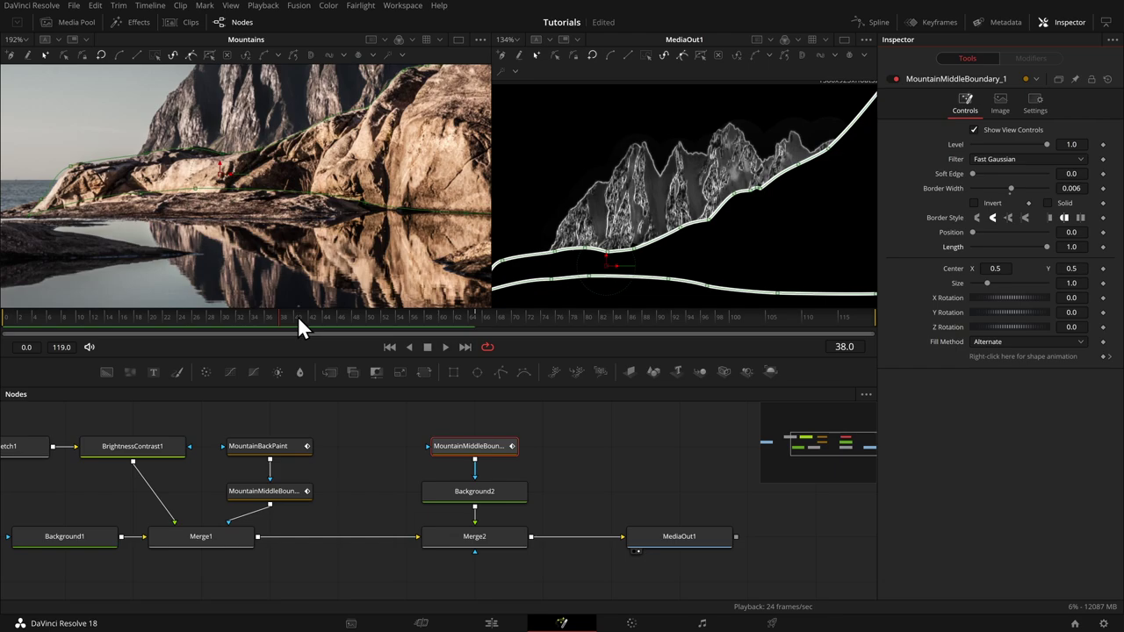